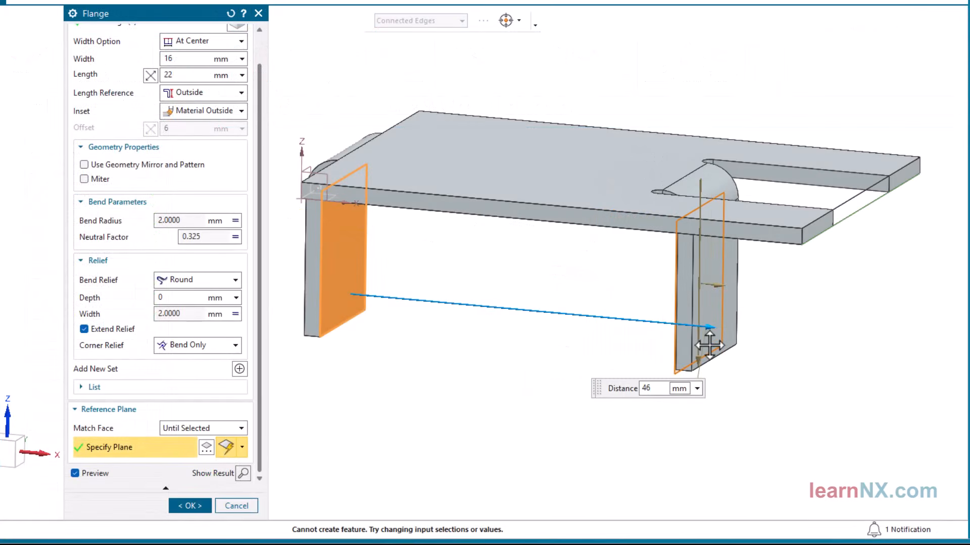
# Shift the reference plane of the Until Selected flange farther away from the highlighted flange face.
pyautogui.moveTo(710, 347); pyautogui.dragTo(810, 378)
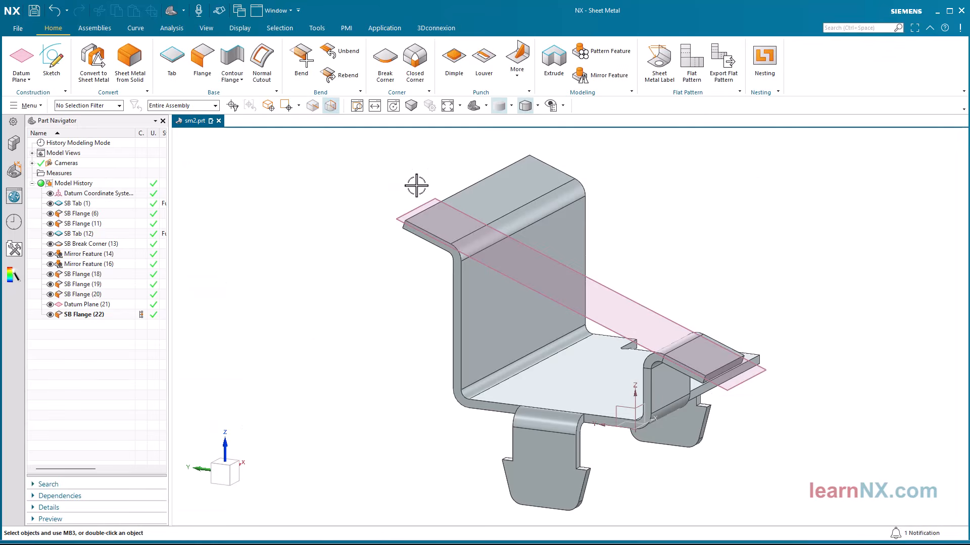
# Edit the flange at the top of the tall wall and set its angle to 98°.
pyautogui.doubleClick(461, 201)
pyautogui.moveTo(470, 206); pyautogui.dragTo(445, 238)
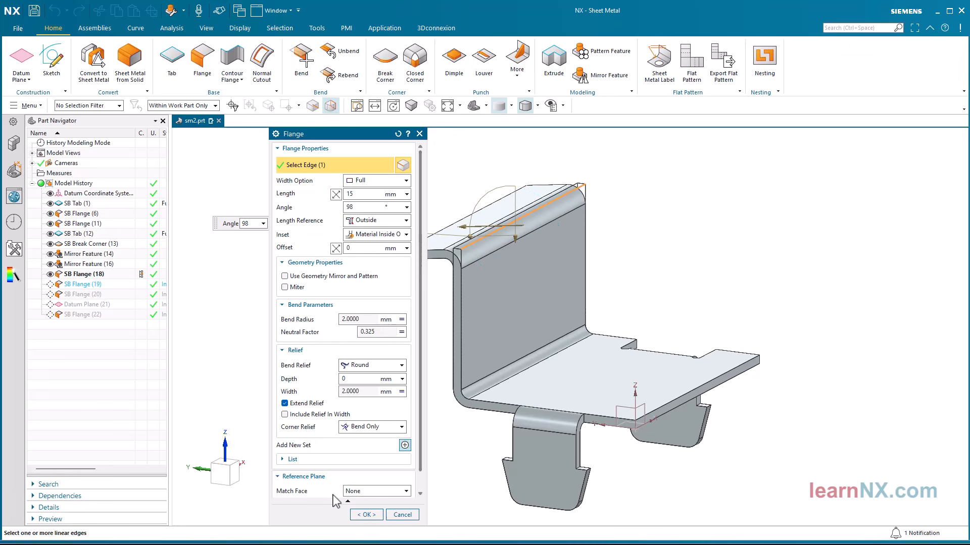
pyautogui.click(366, 515)
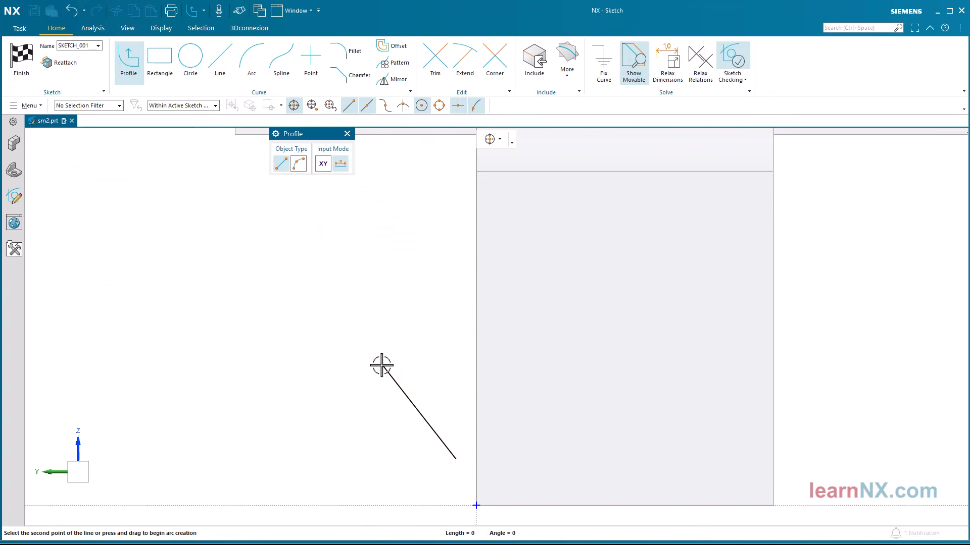
# Continue the slanted Profile line with a tangent arc curving upward and finish the sketch.
pyautogui.moveTo(381, 364)
pyautogui.mouseDown()
pyautogui.moveTo(390, 284)
pyautogui.moveTo(403, 270)
pyautogui.mouseUp()
pyautogui.press('Escape')
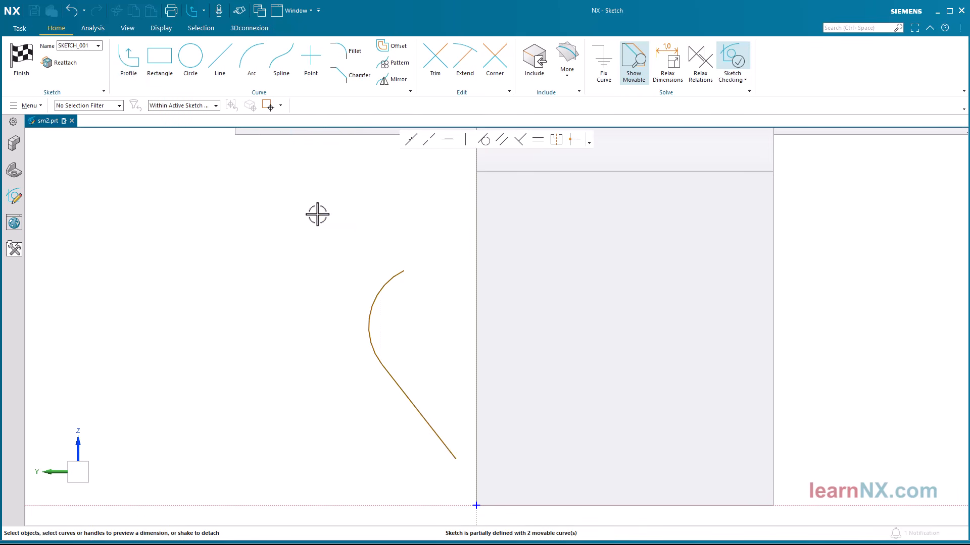
pyautogui.click(20, 66)
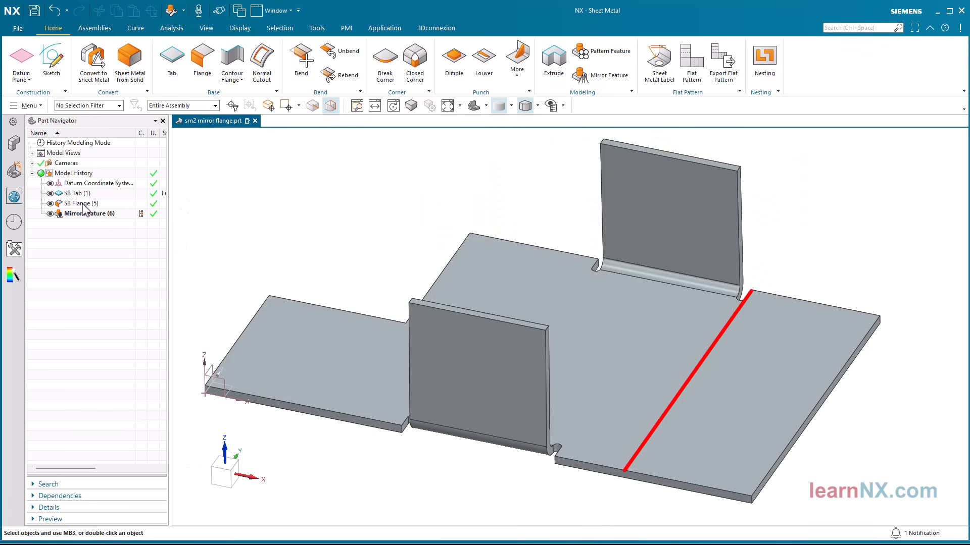
# Edit the original flange of the mirrored pair and enable Use Geometry Mirror and Pattern.
pyautogui.doubleClick(83, 204)
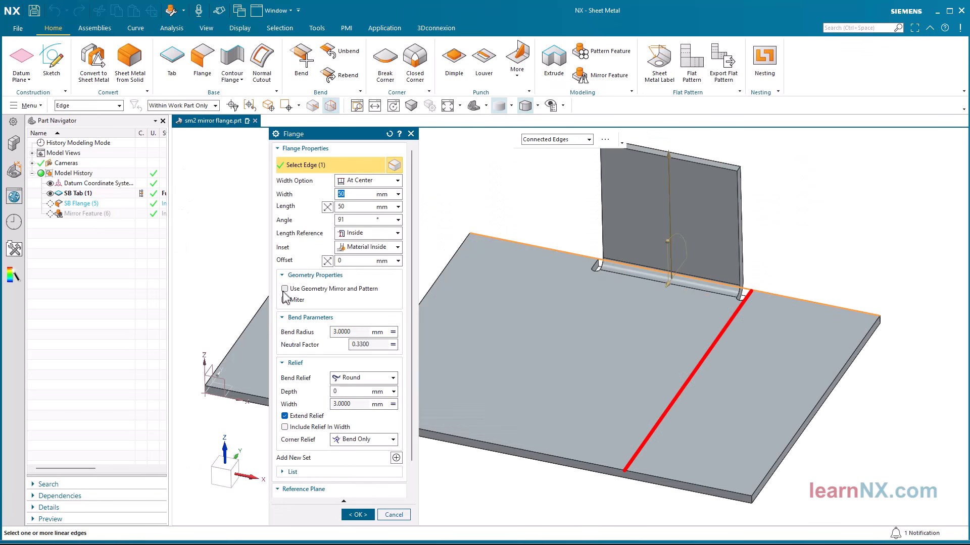
pyautogui.click(284, 289)
pyautogui.click(359, 515)
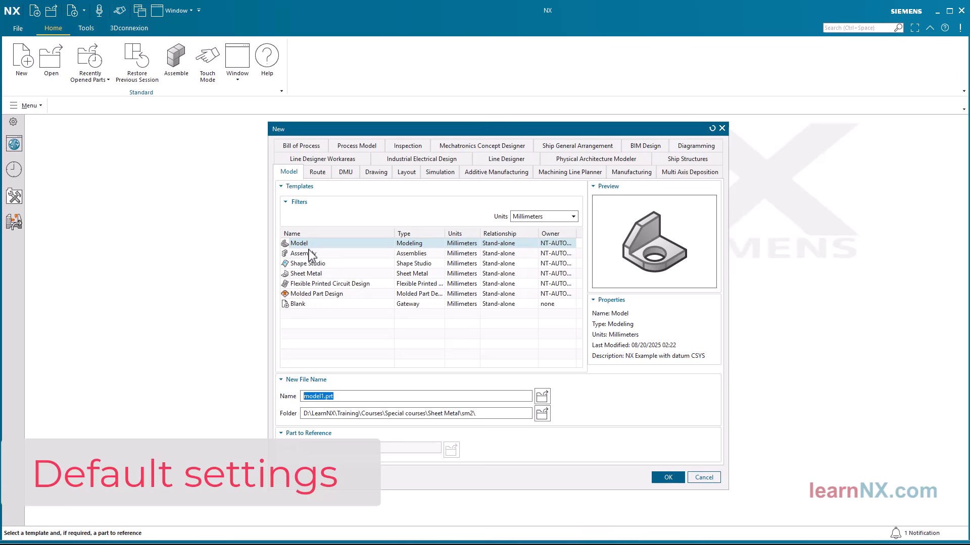
# Create a new part named sm2 from the Sheet Metal template in millimetres.
pyautogui.click(325, 274)
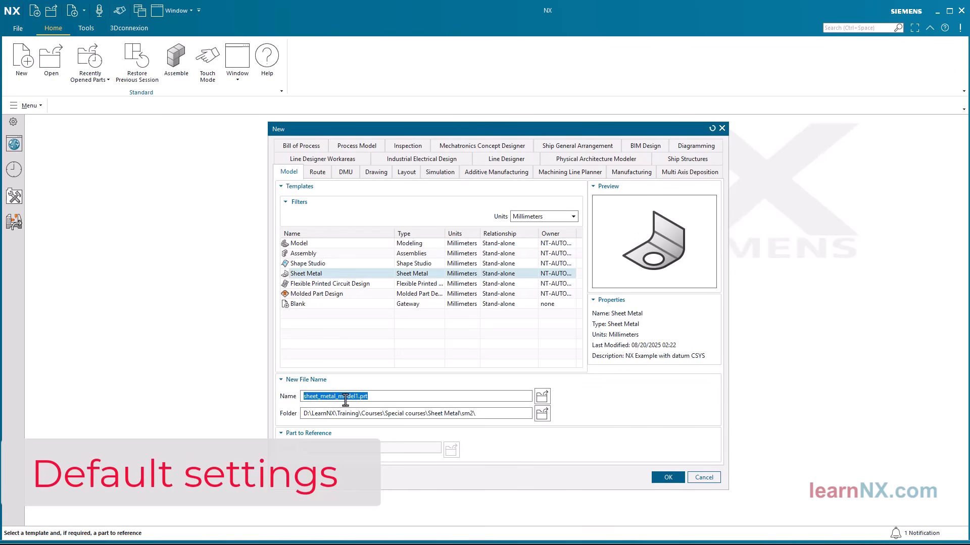
pyautogui.write('sm2')
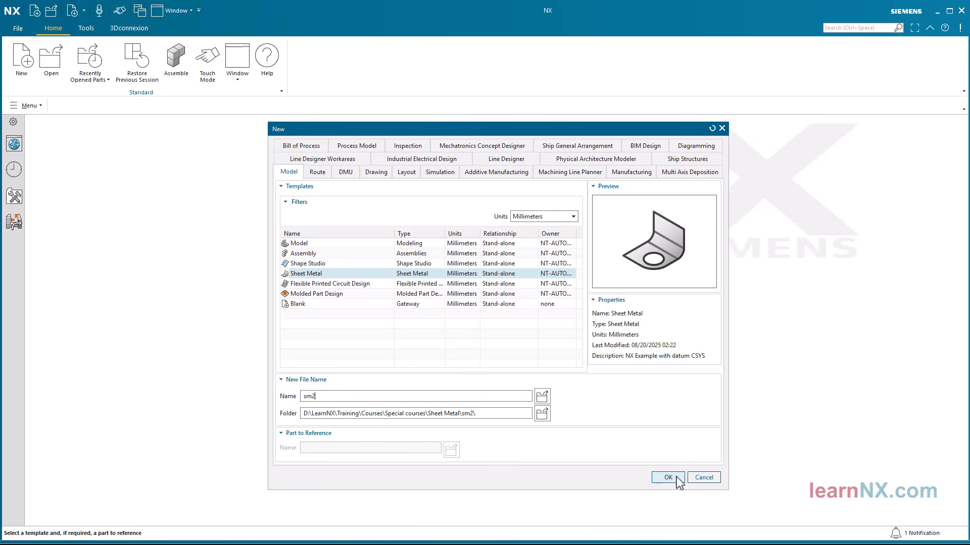
pyautogui.click(677, 479)
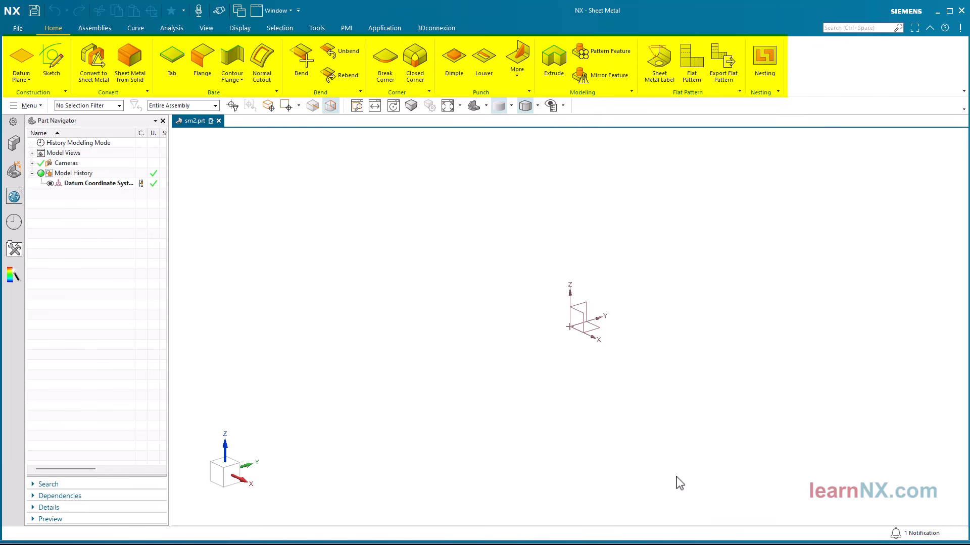
# Set material thickness, bend radius, relief depth and relief width all to 2 mm in the Sheet Metal preferences.
pyautogui.click(30, 106)
pyautogui.moveTo(53, 254)
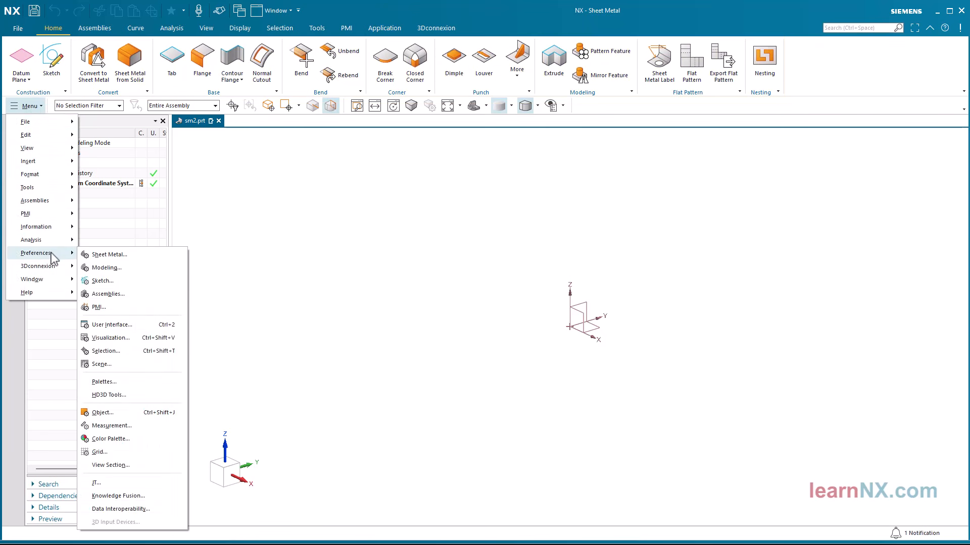
pyautogui.click(109, 255)
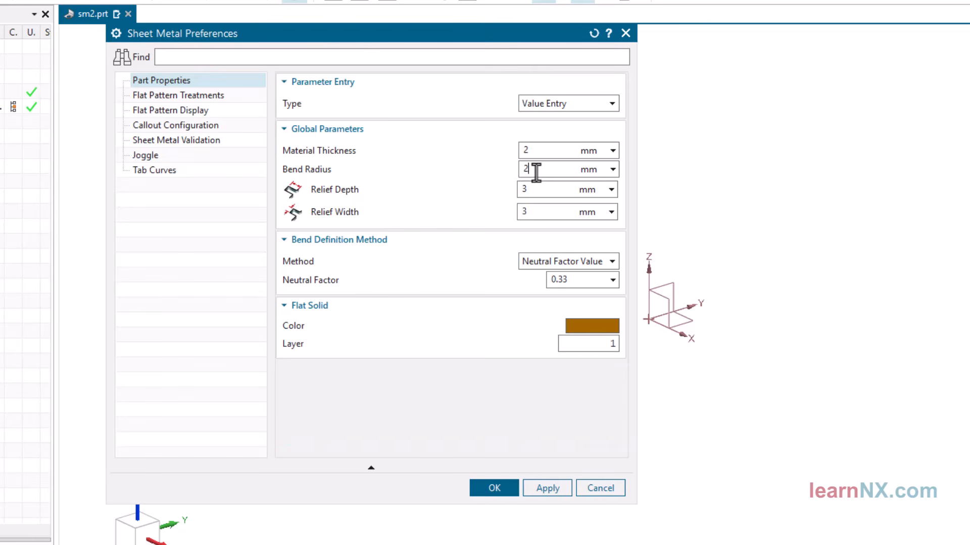
pyautogui.doubleClick(531, 190)
pyautogui.write('2')
pyautogui.doubleClick(530, 212)
pyautogui.write('2')
# Set the bend definition method to Formula with DIN6935 and accept the Sheet Metal preferences.
pyautogui.click(562, 266)
pyautogui.click(554, 286)
pyautogui.click(556, 280)
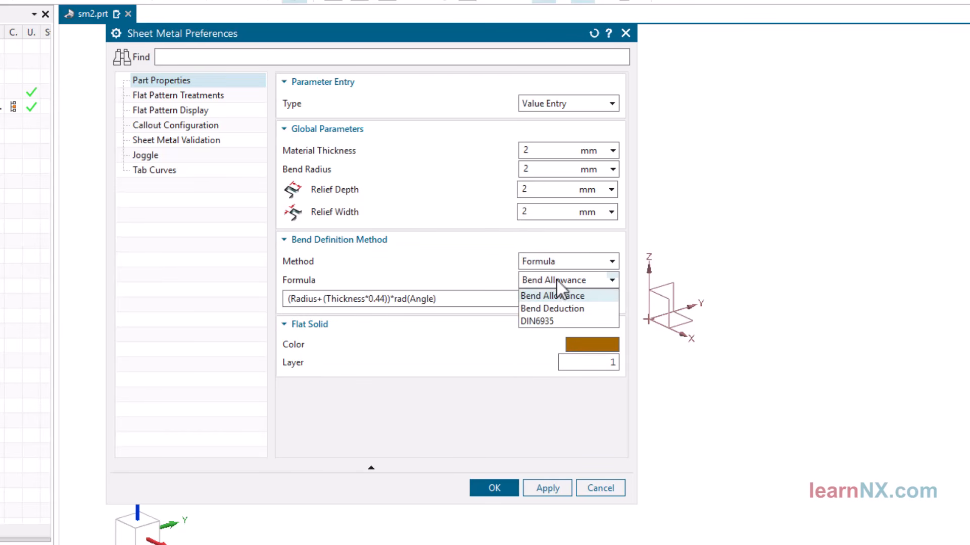
pyautogui.click(538, 320)
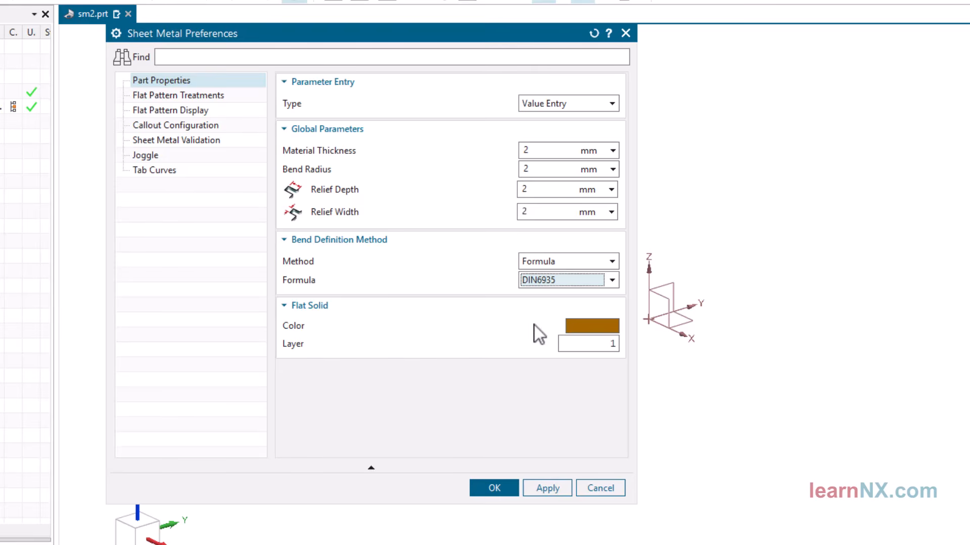
pyautogui.click(494, 488)
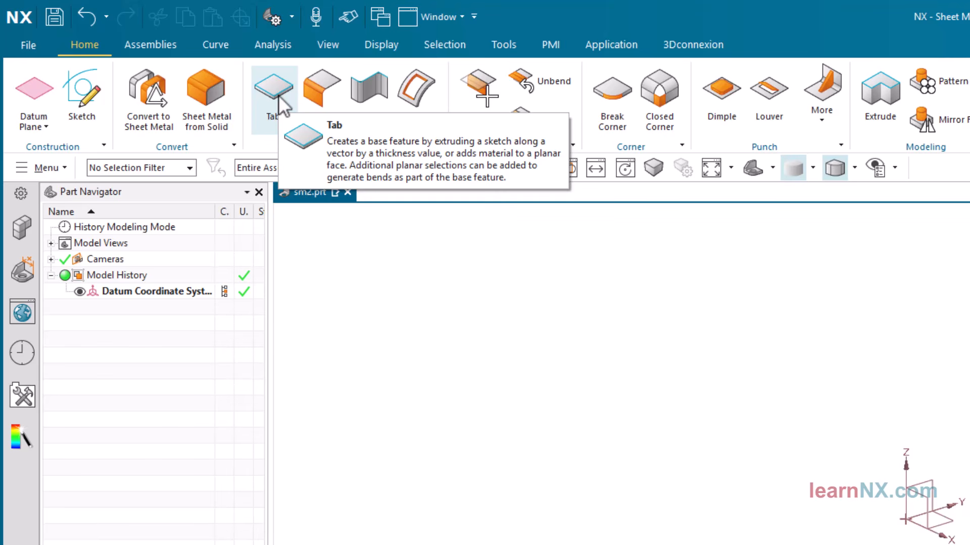
# Start a base Tab and create a section sketch for it on the XY plane.
pyautogui.click(278, 95)
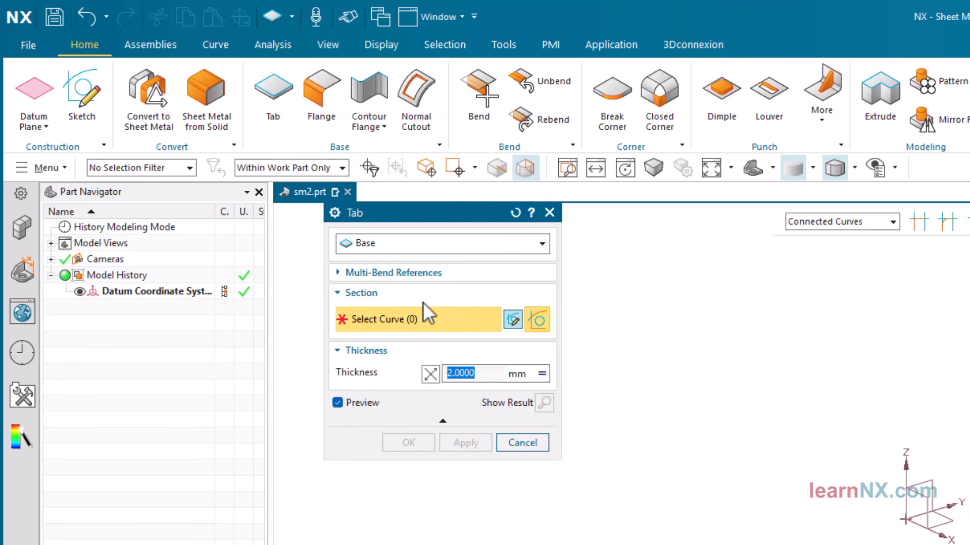
pyautogui.click(514, 324)
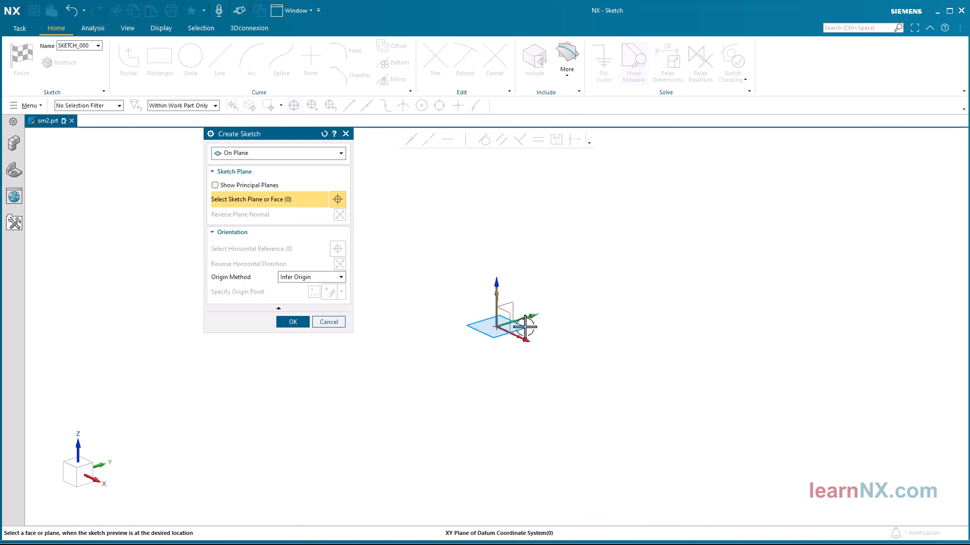
pyautogui.click(520, 328)
pyautogui.click(302, 326)
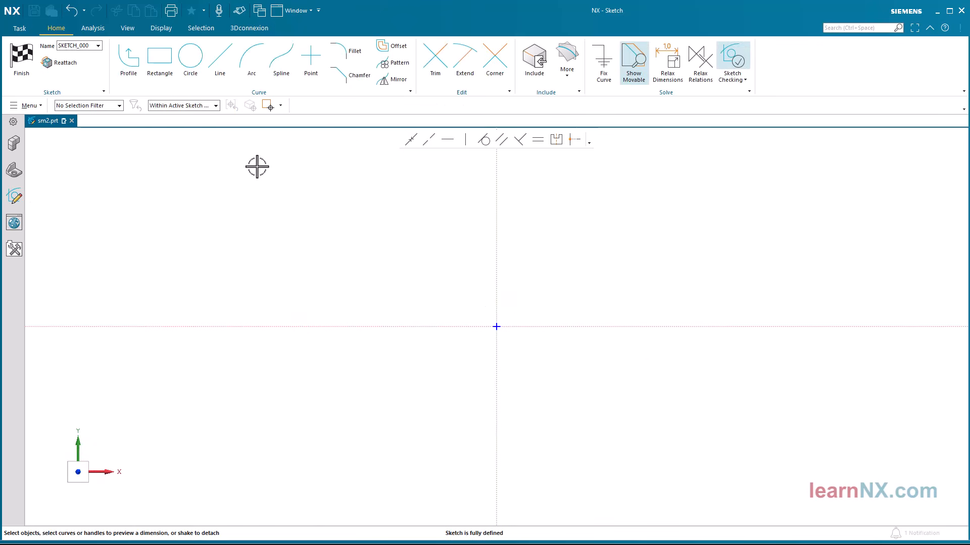
# Sketch a 64 mm wide, 42 mm high rectangle with its lower-left corner at the origin.
pyautogui.click(165, 58)
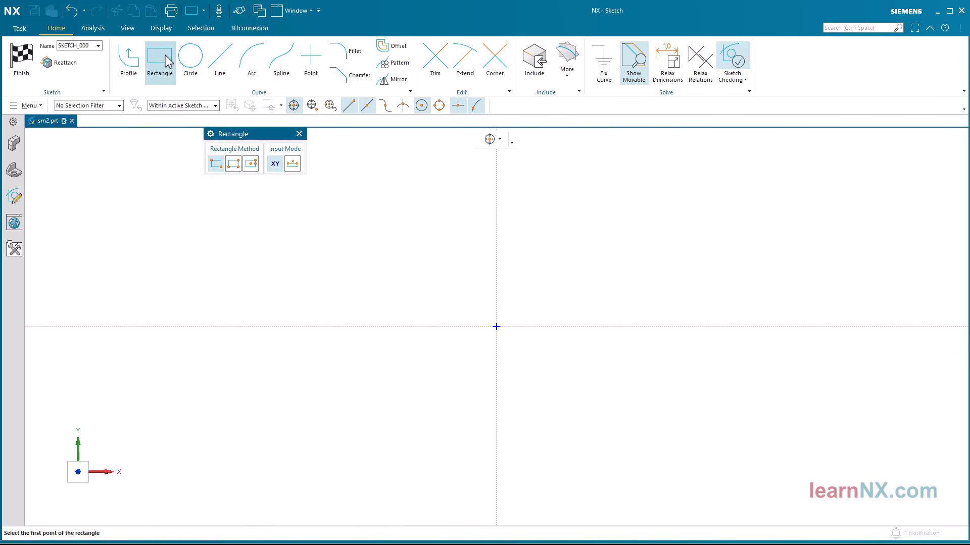
pyautogui.click(292, 165)
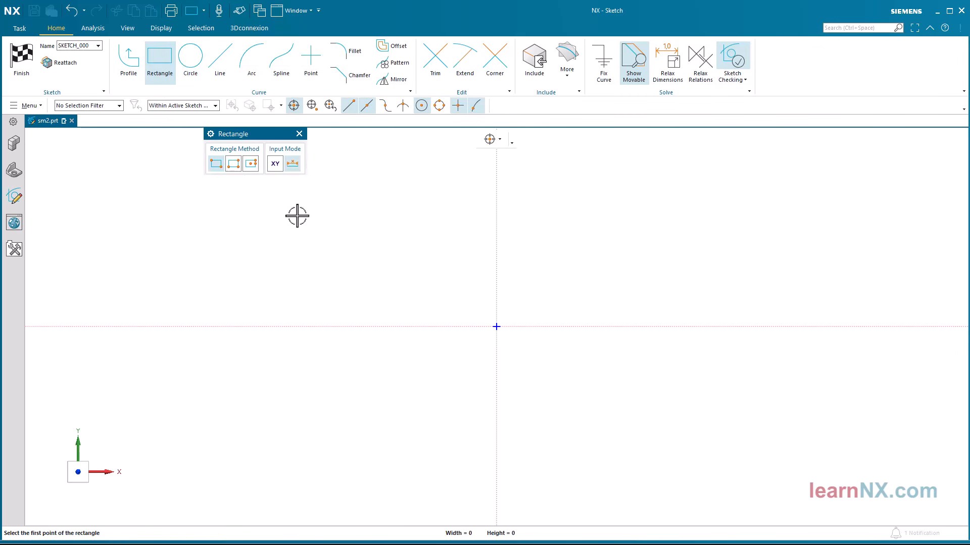
pyautogui.write('64')
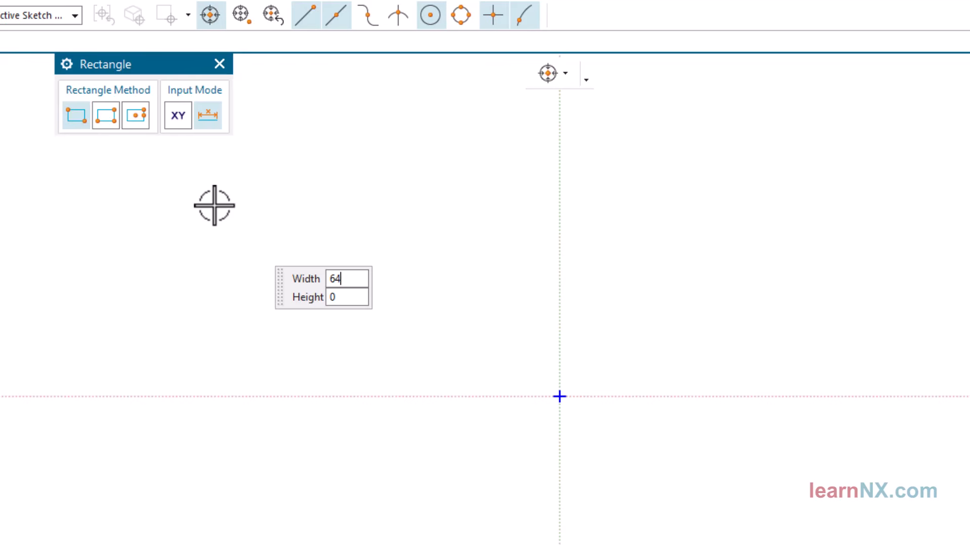
pyautogui.press('Tab')
pyautogui.press('Tab')
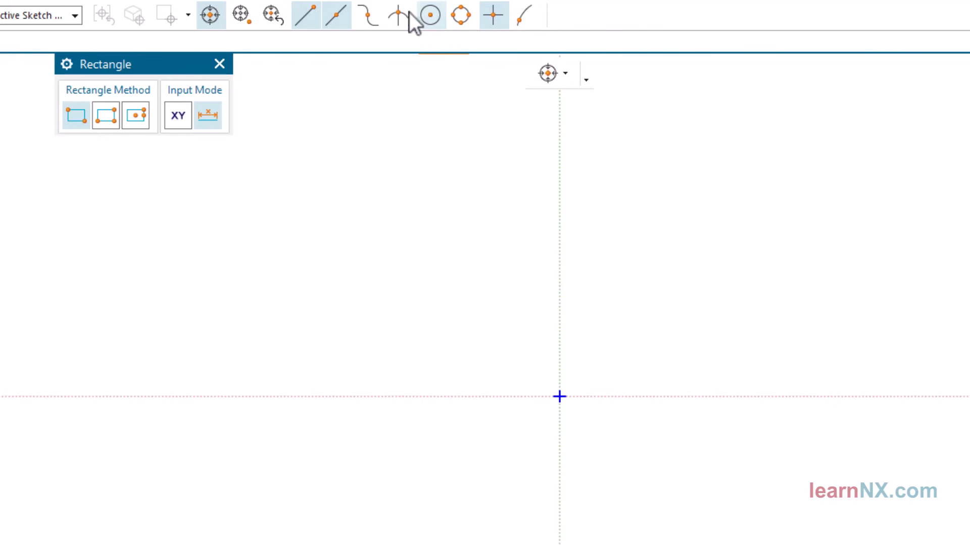
pyautogui.click(559, 397)
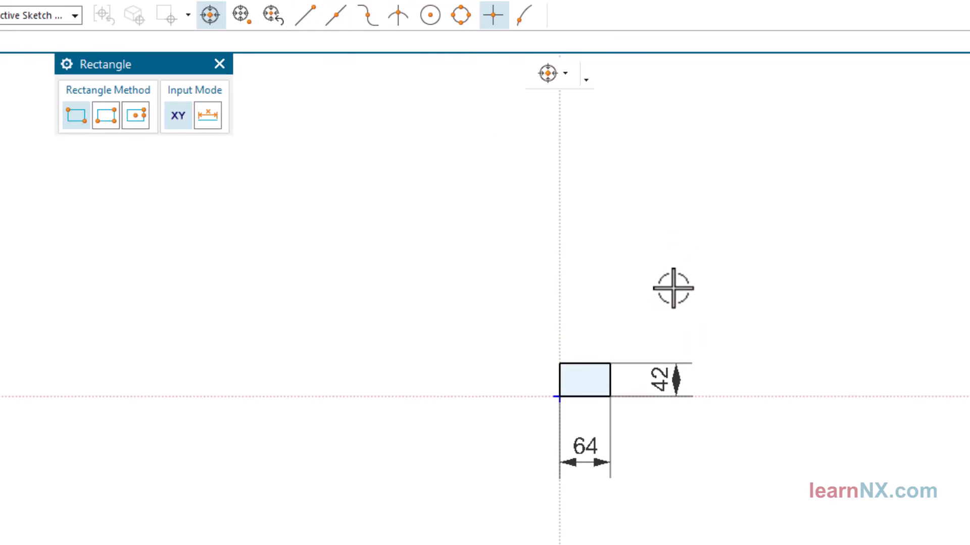
pyautogui.press('Escape')
pyautogui.hotkey('ctrl', 'f')
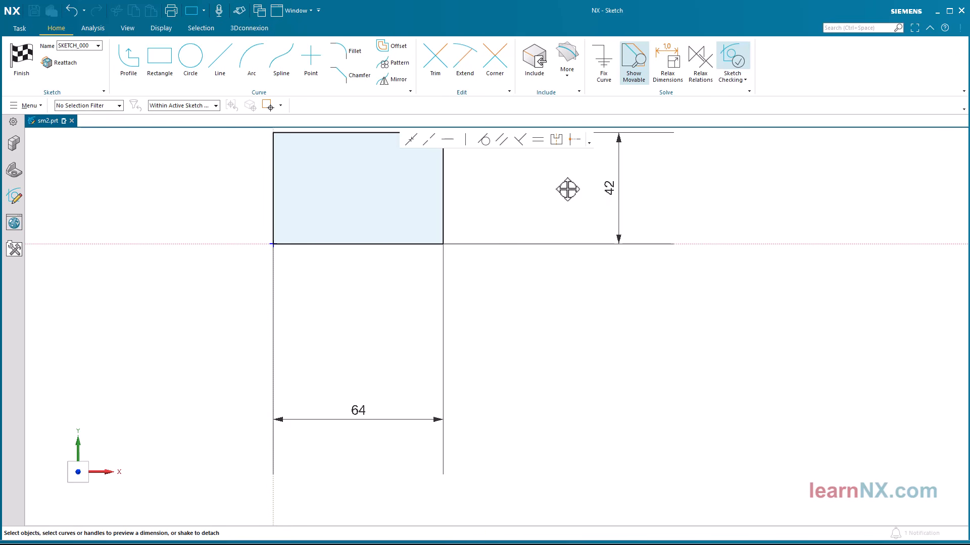
# Place the 64 and 42 dimensions closer to the rectangle.
pyautogui.moveTo(568, 189); pyautogui.dragTo(450, 236)
pyautogui.moveTo(359, 408); pyautogui.dragTo(355, 291)
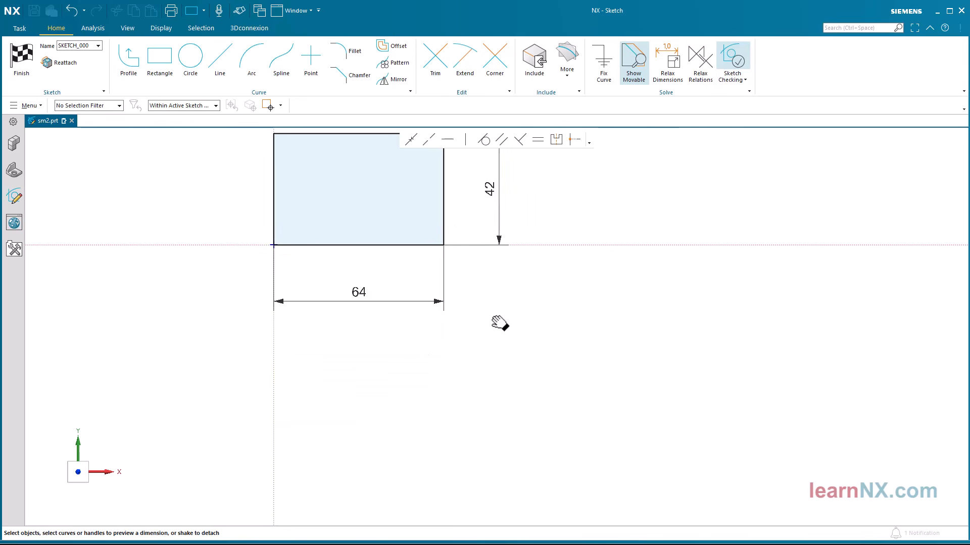
pyautogui.keyDown('shift'); pyautogui.moveTo(498, 324); pyautogui.dragTo(569, 405, button='middle'); pyautogui.keyUp('shift')
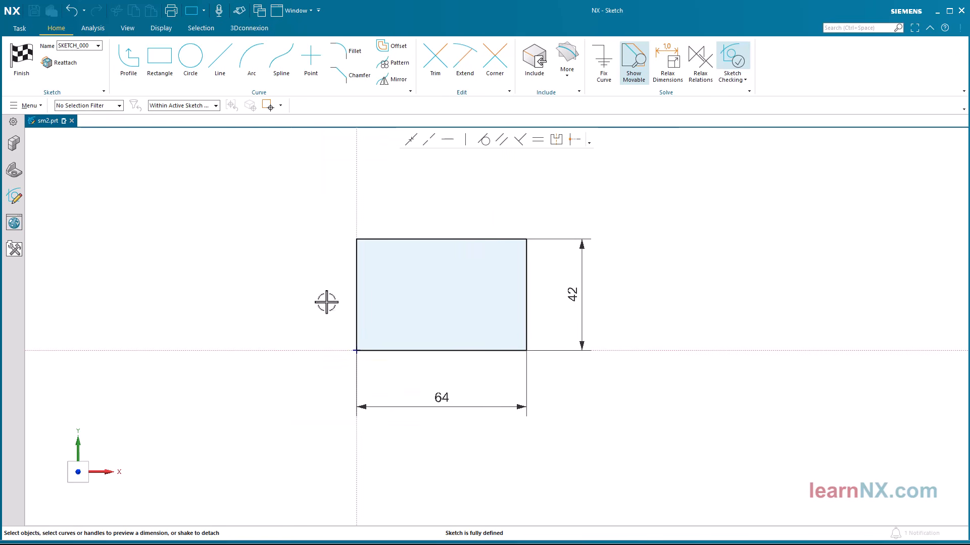
# Finish the rectangle sketch and create the base tab with a thickness of 2 mm.
pyautogui.click(29, 71)
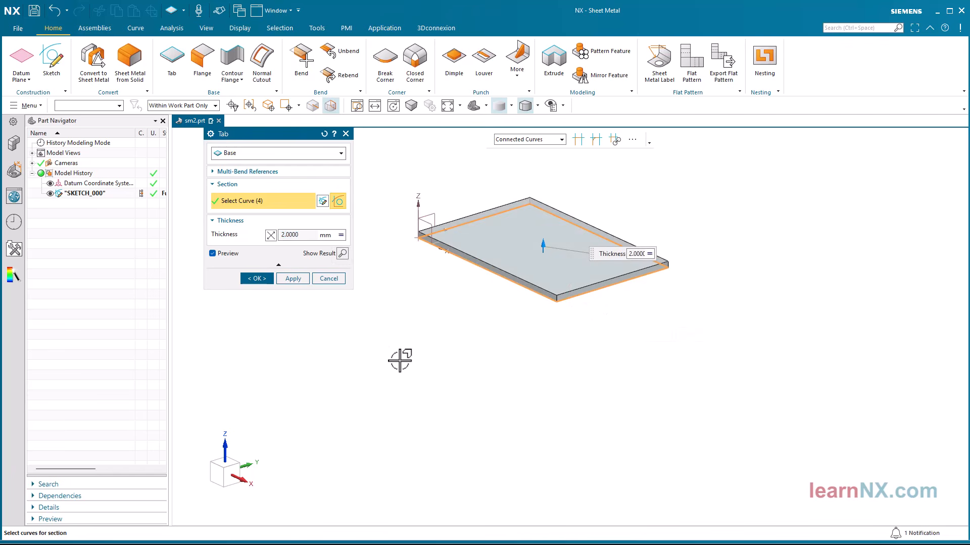
pyautogui.click(256, 279)
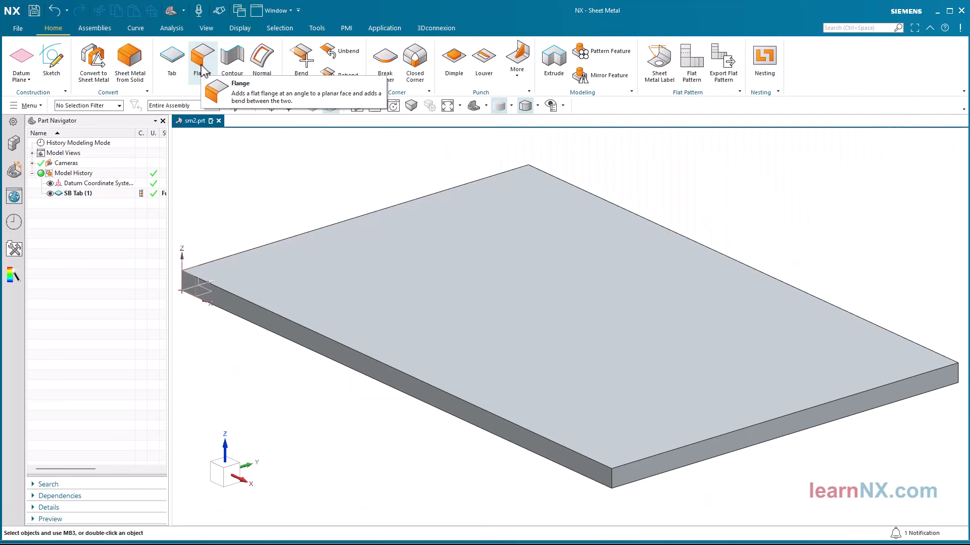
# Start an At Center flange, 16 mm wide, 22 mm long and at 90°, on the lower edge of the tab's short side at the origin.
pyautogui.click(203, 60)
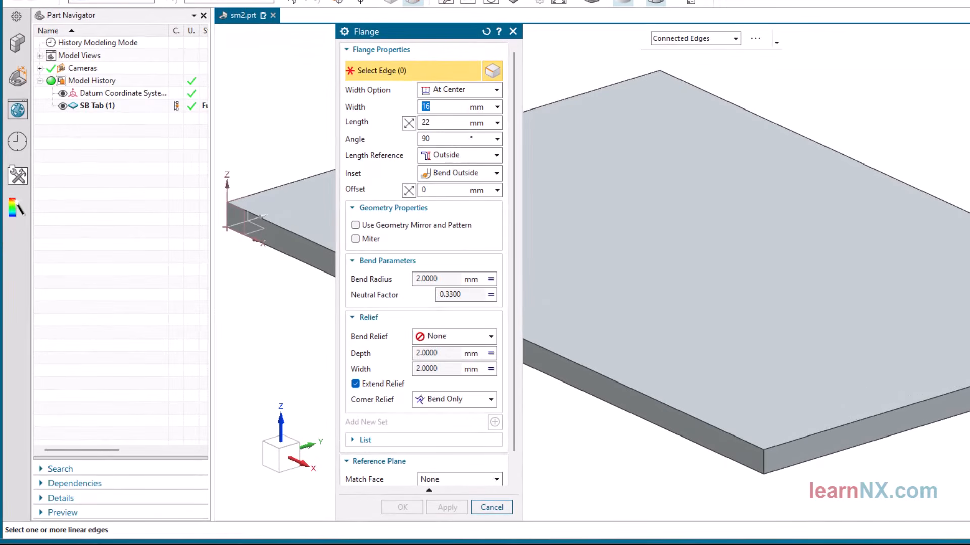
pyautogui.moveTo(525, 76); pyautogui.dragTo(637, 277, button='middle')
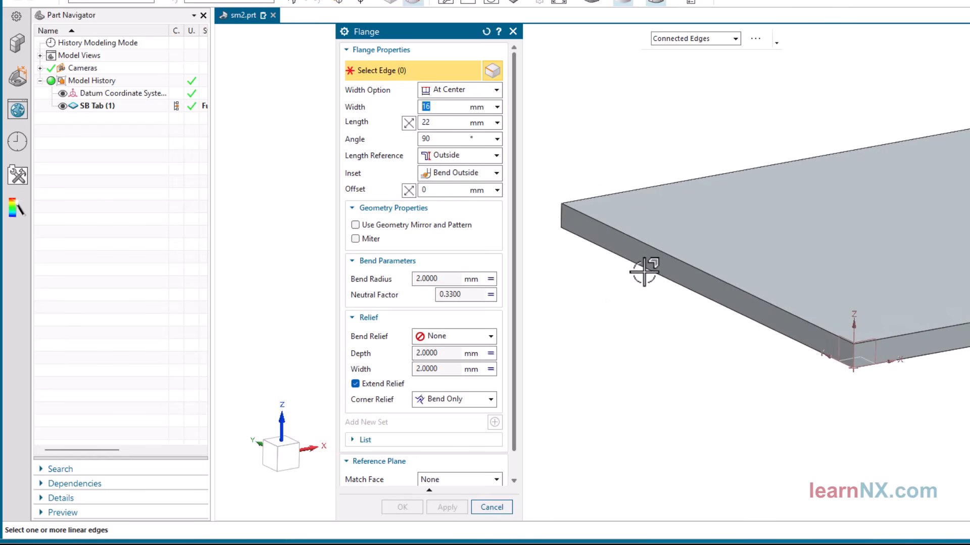
pyautogui.click(647, 268)
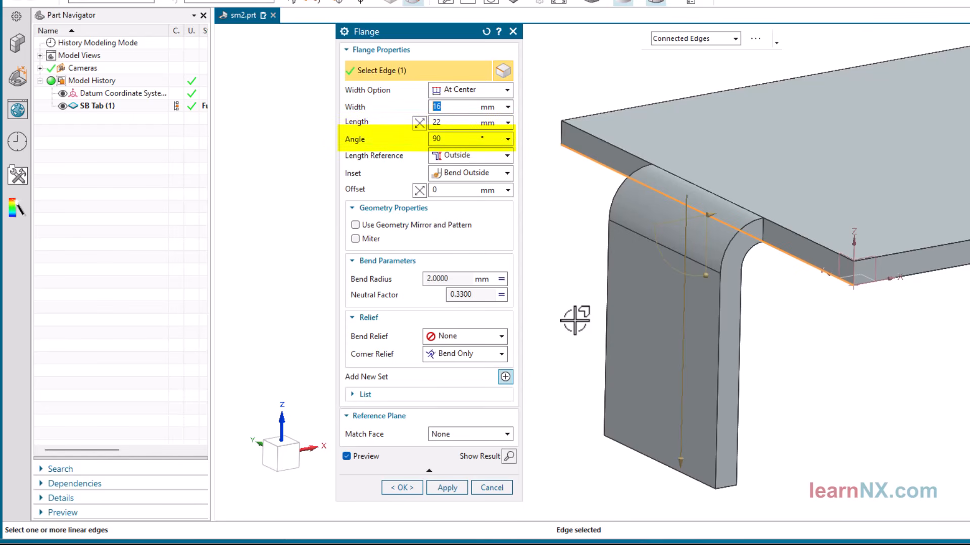
# Try the Inside, Web and Tangent length references on the flange from the side and restore Outside.
pyautogui.click(289, 464)
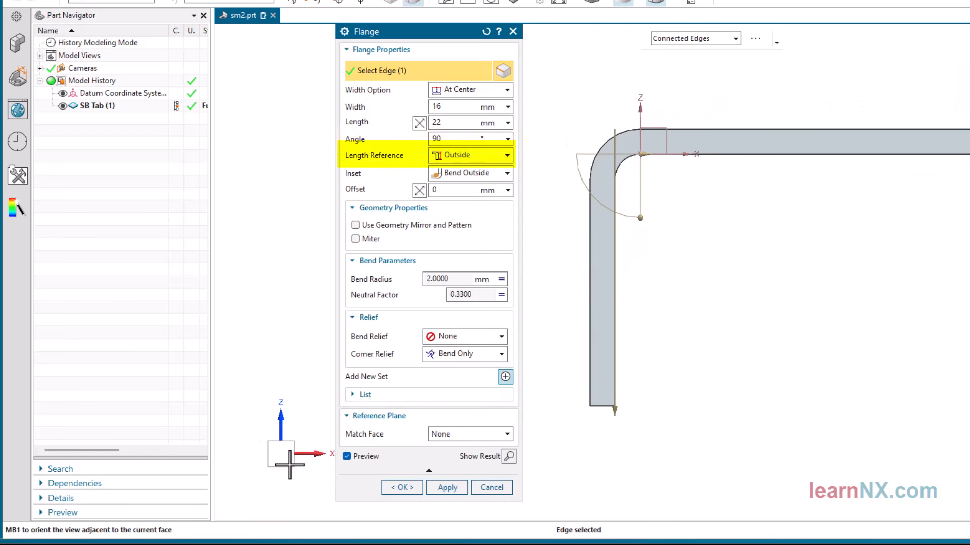
pyautogui.click(507, 157)
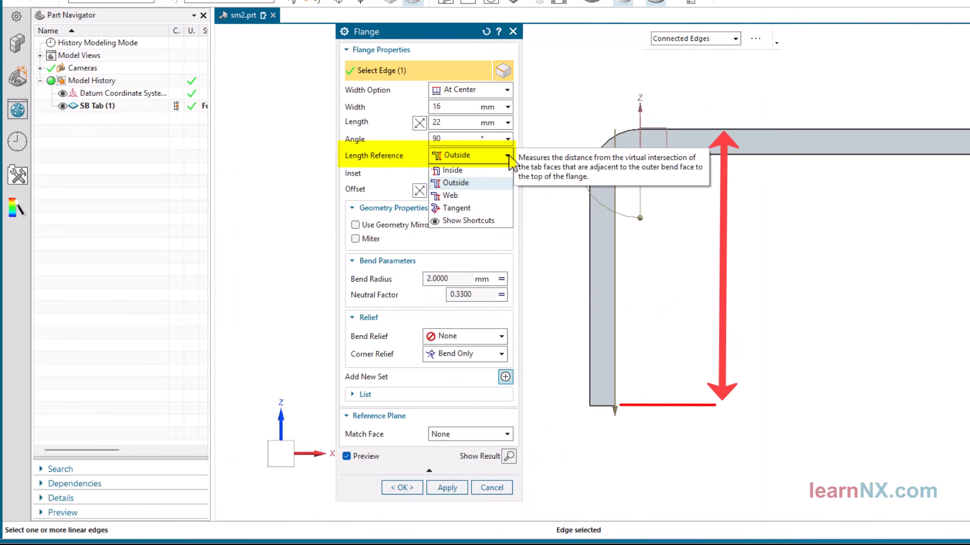
pyautogui.click(505, 171)
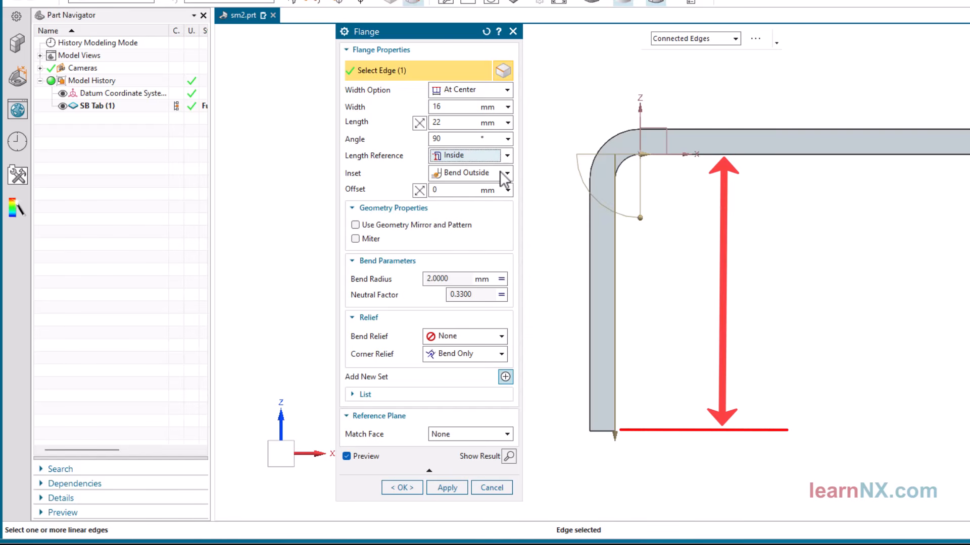
pyautogui.click(507, 156)
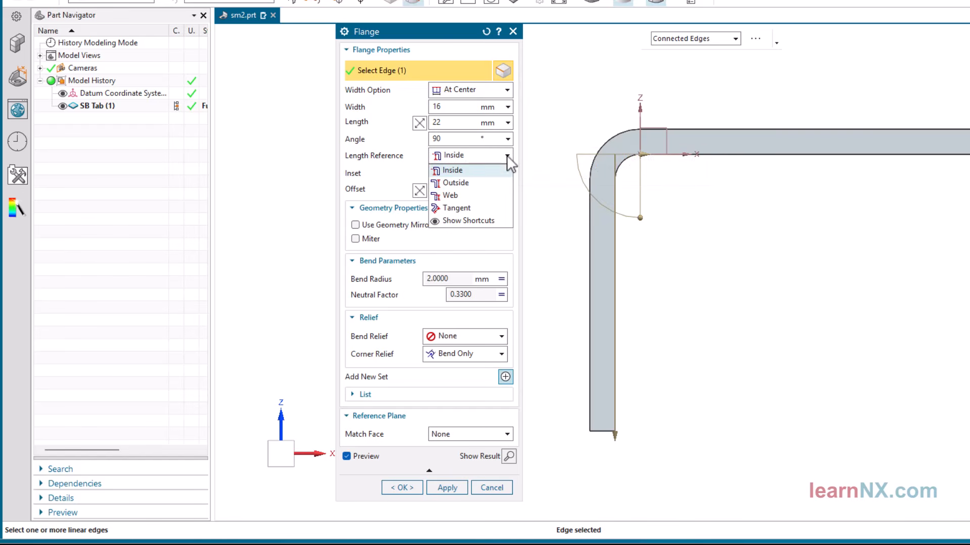
pyautogui.click(486, 200)
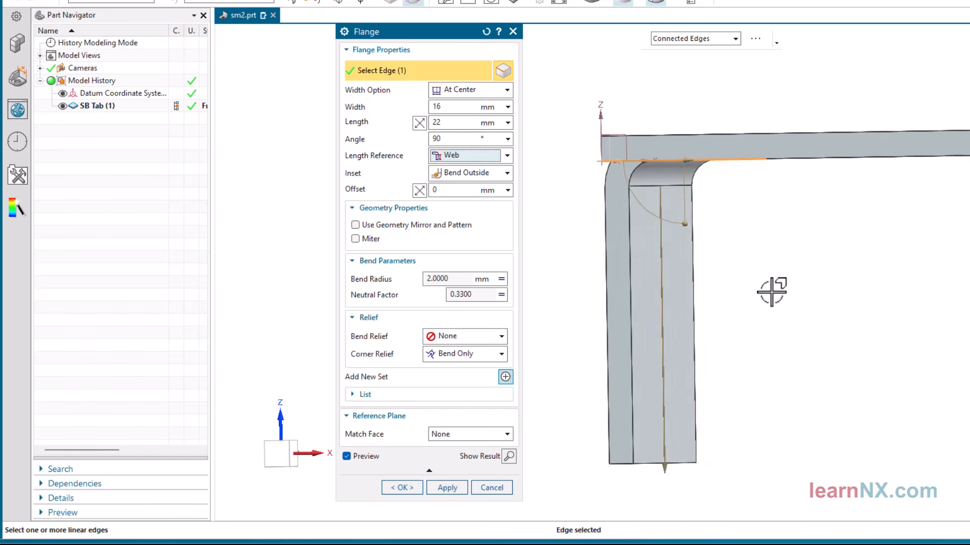
pyautogui.click(507, 156)
pyautogui.click(457, 208)
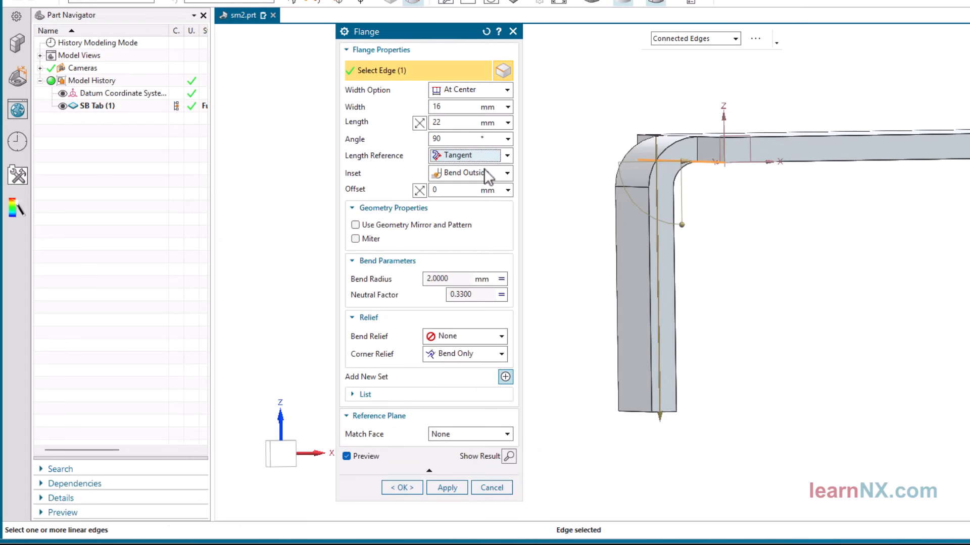
pyautogui.click(493, 156)
pyautogui.click(481, 187)
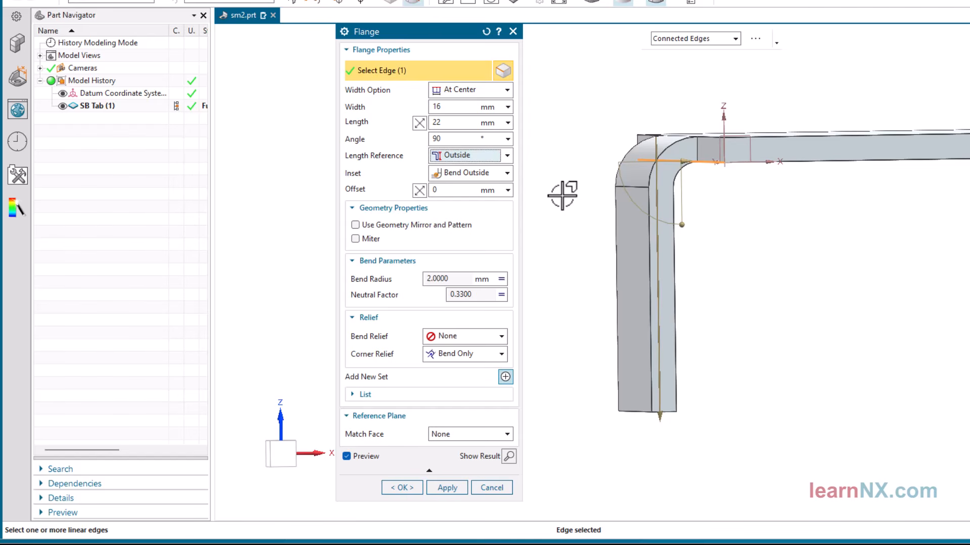
# Try the Material Inside inset on the flange, viewed straight from above the tab.
pyautogui.moveTo(562, 196); pyautogui.dragTo(562, 196, button='middle')
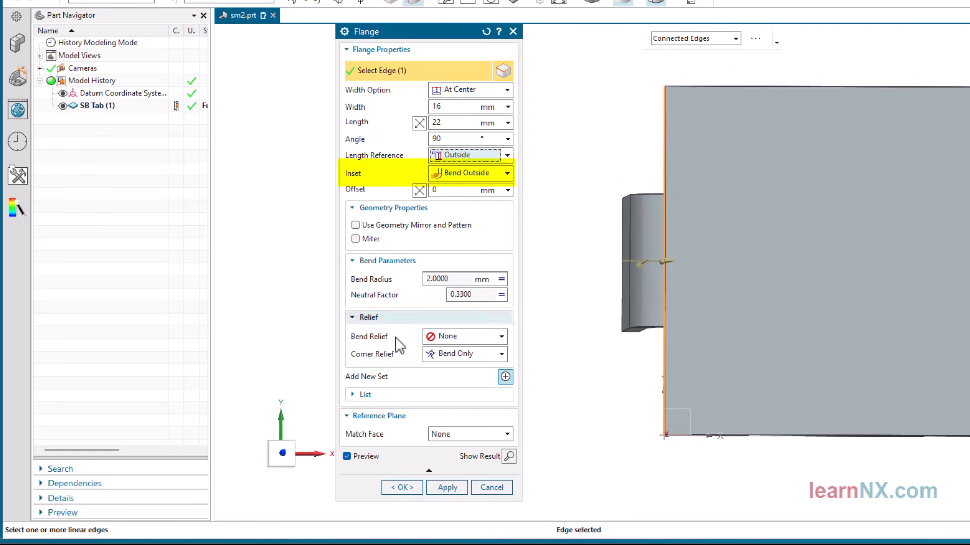
pyautogui.click(279, 454)
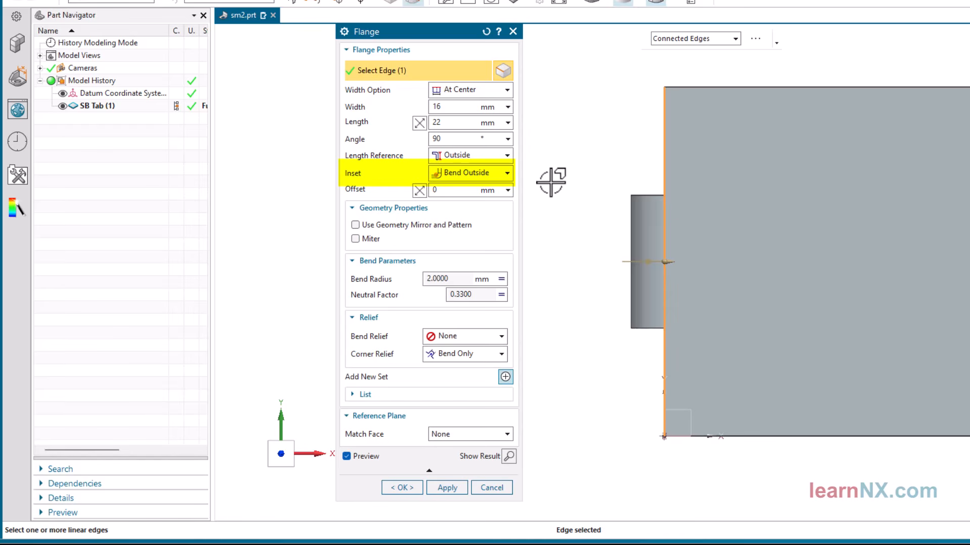
pyautogui.click(507, 173)
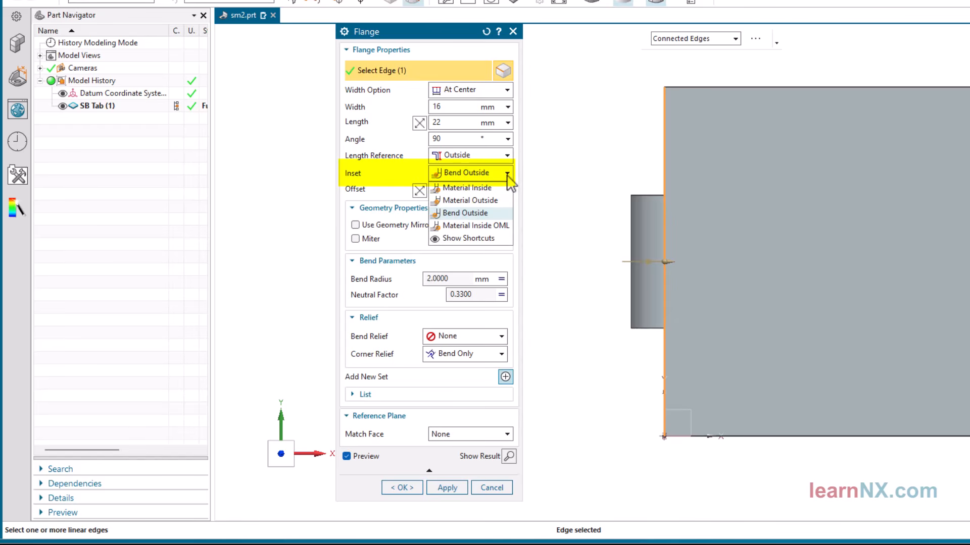
pyautogui.click(499, 191)
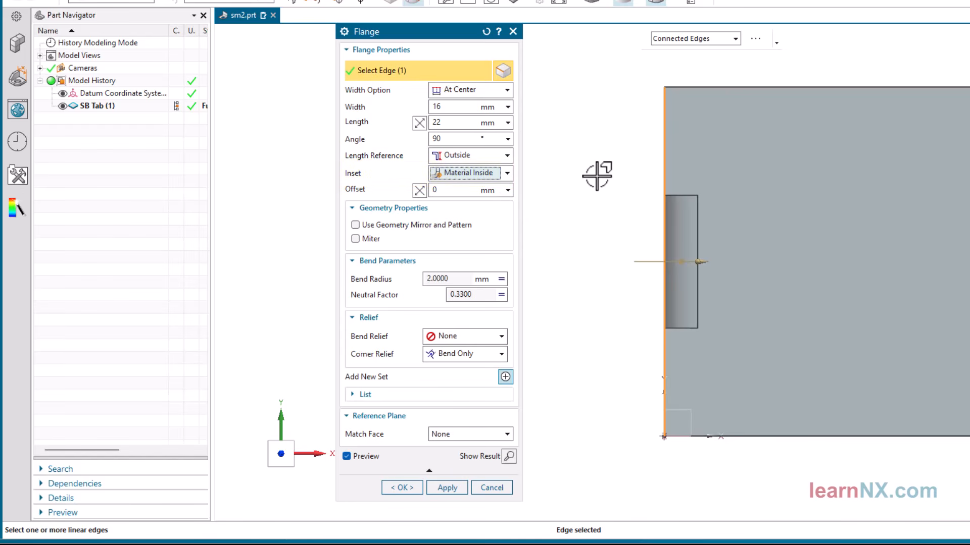
pyautogui.moveTo(596, 175); pyautogui.dragTo(587, 199, button='middle')
# Try Square and Round bend reliefs on the flange, followed by the Material Outside inset.
pyautogui.click(462, 337)
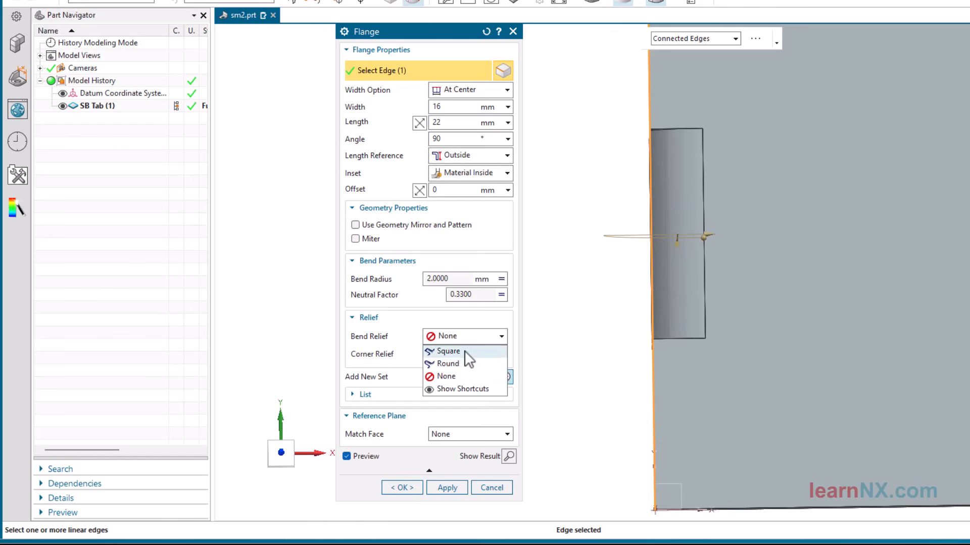
pyautogui.click(465, 350)
pyautogui.click(474, 336)
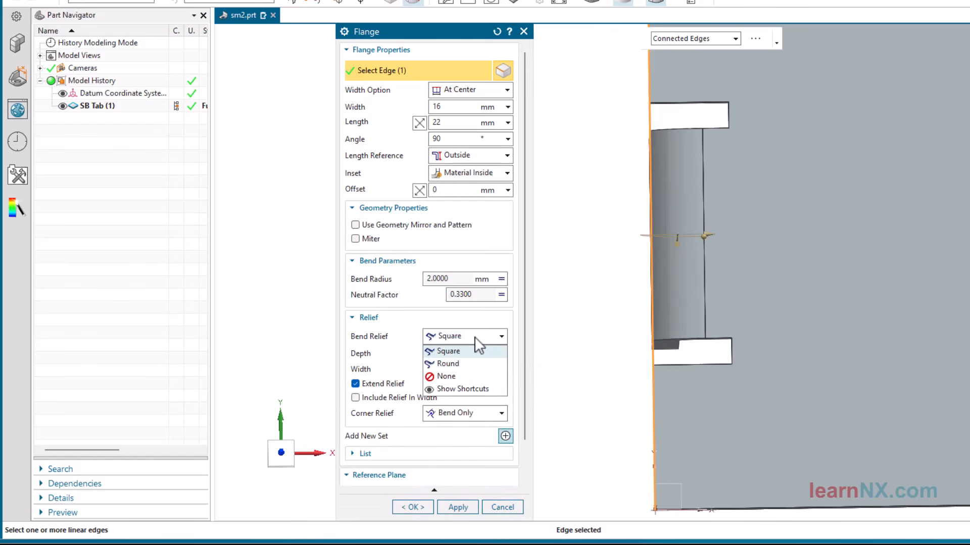
pyautogui.click(461, 364)
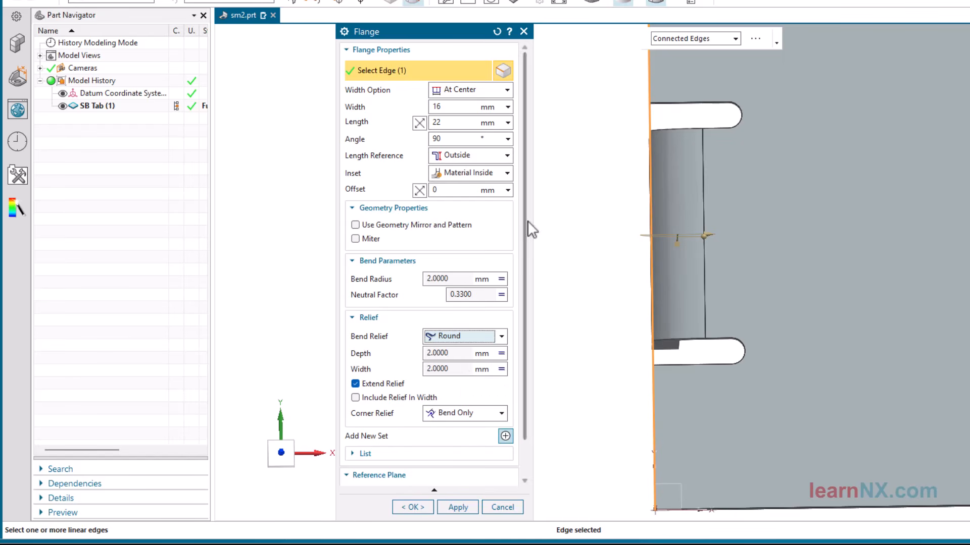
pyautogui.click(507, 173)
pyautogui.click(498, 201)
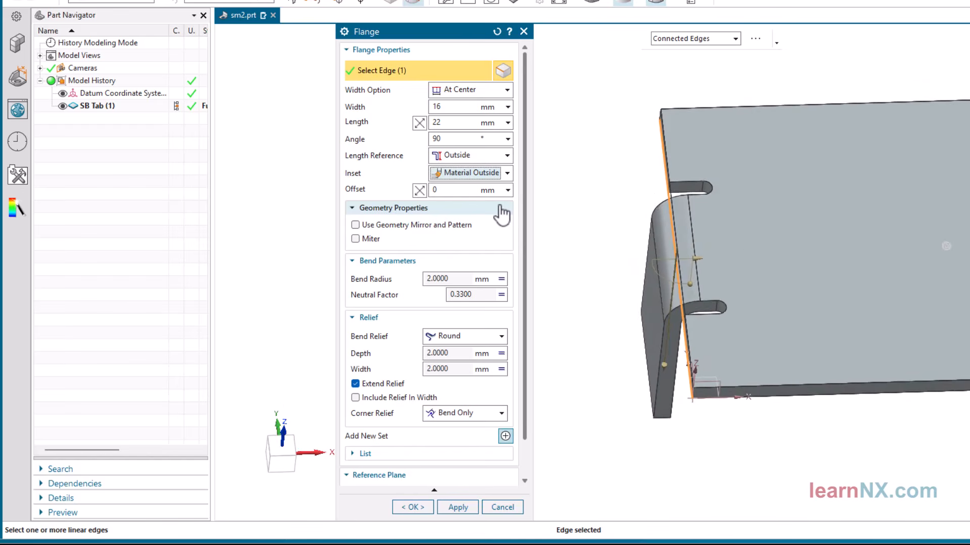
# Create the flange with the Bend Outside inset, a 0 mm offset and no bend relief.
pyautogui.moveTo(703, 261); pyautogui.dragTo(675, 265)
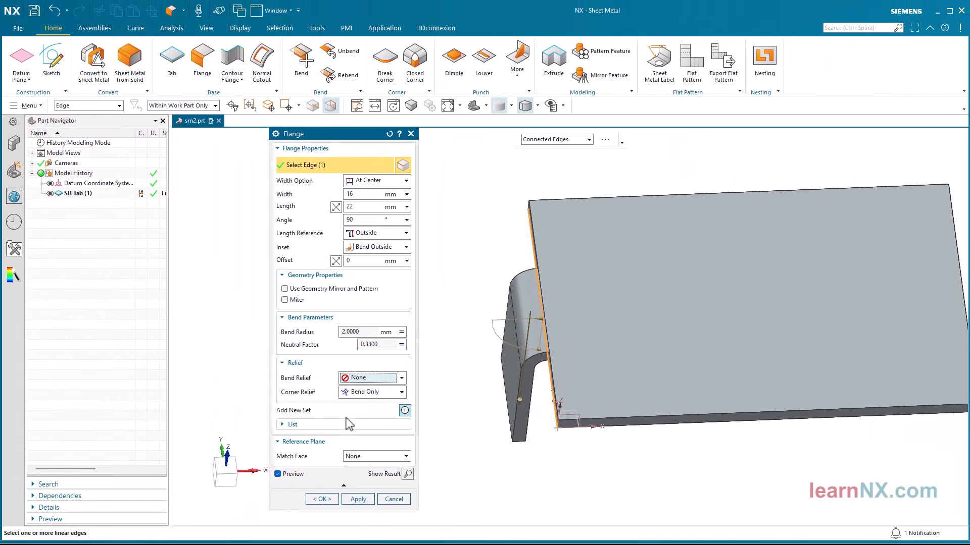
pyautogui.click(322, 500)
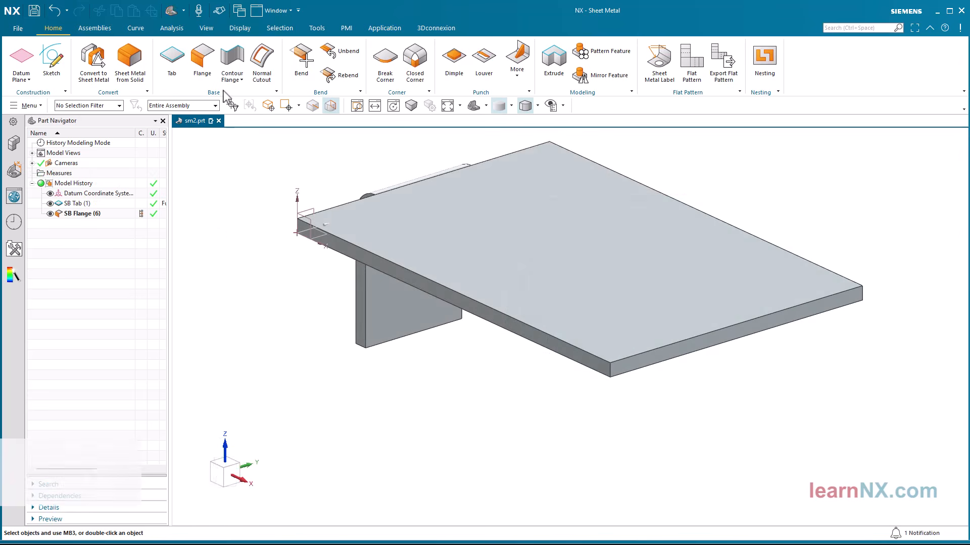
# Start a second At Center flange on the lower edge of the opposite short side, with Material Outside inset and a 6 mm offset.
pyautogui.click(204, 59)
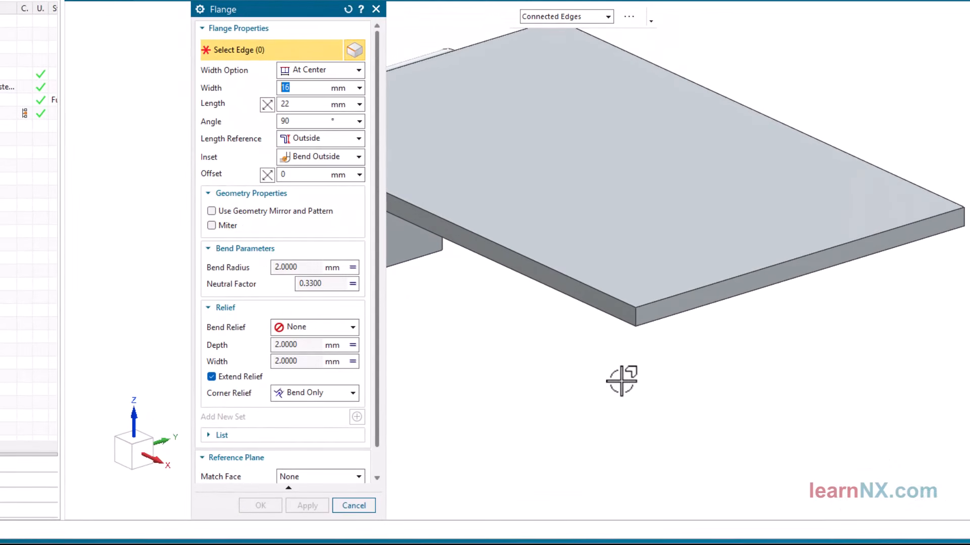
pyautogui.click(761, 285)
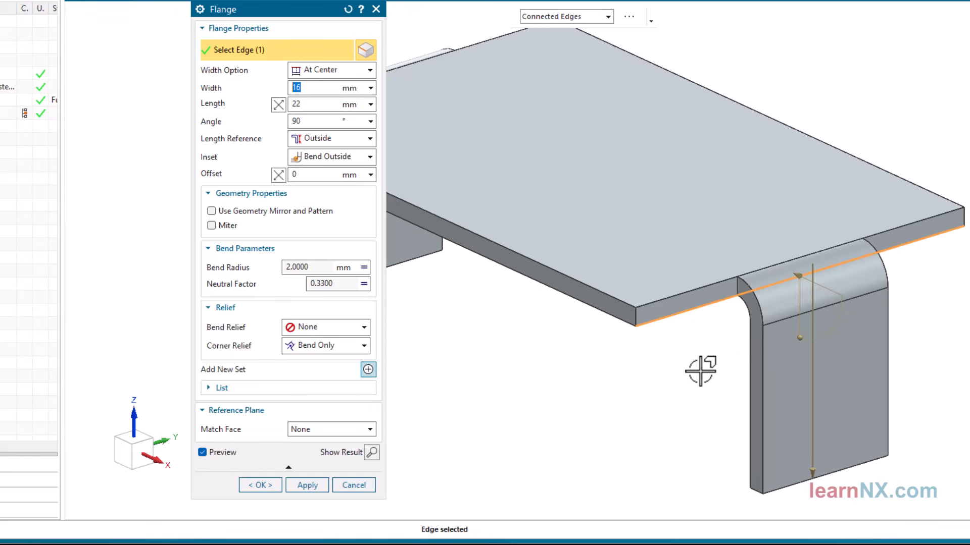
pyautogui.click(359, 158)
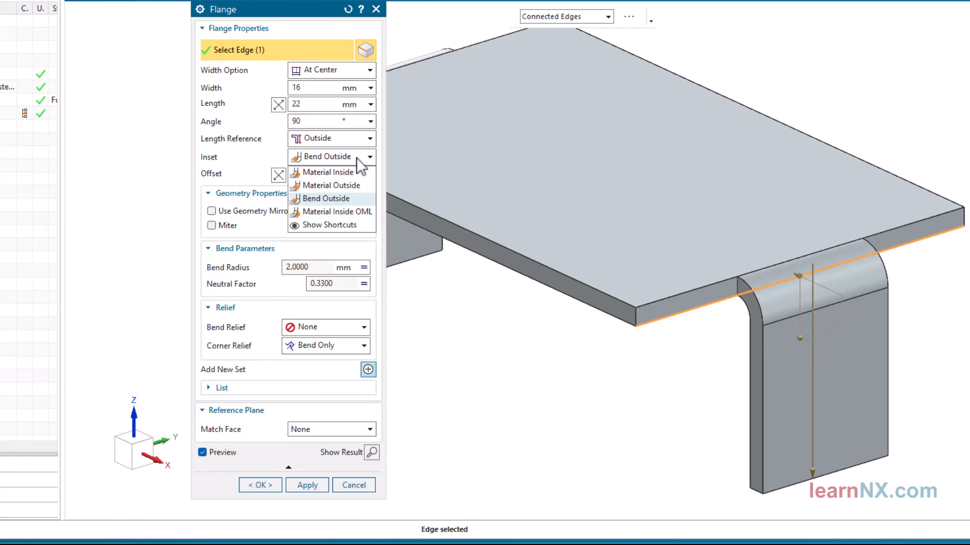
pyautogui.click(348, 187)
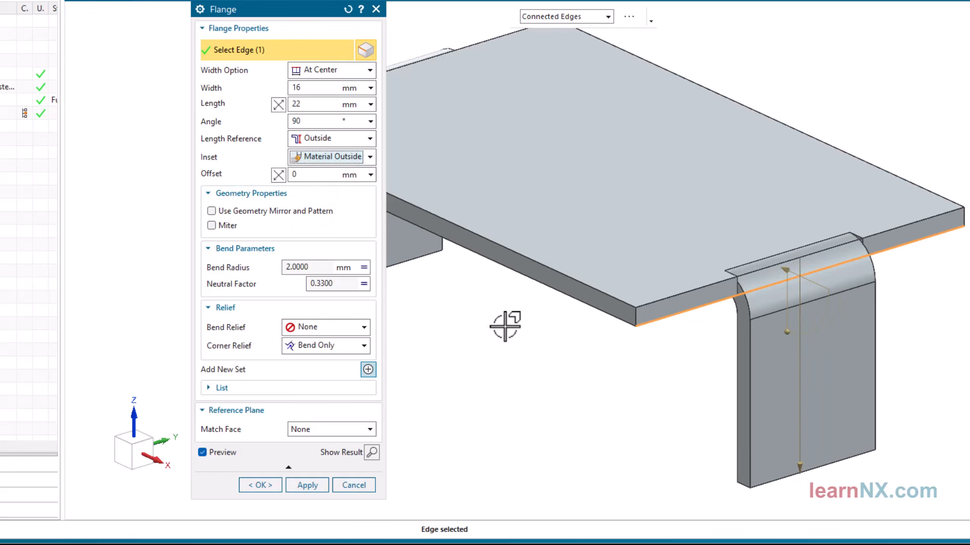
pyautogui.moveTo(574, 395); pyautogui.dragTo(561, 454, button='middle')
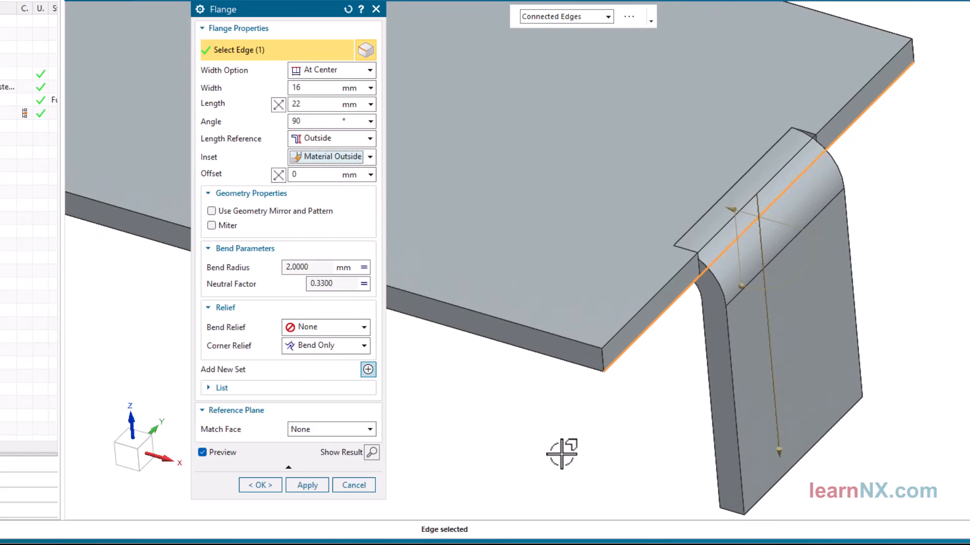
pyautogui.moveTo(735, 210); pyautogui.dragTo(652, 186)
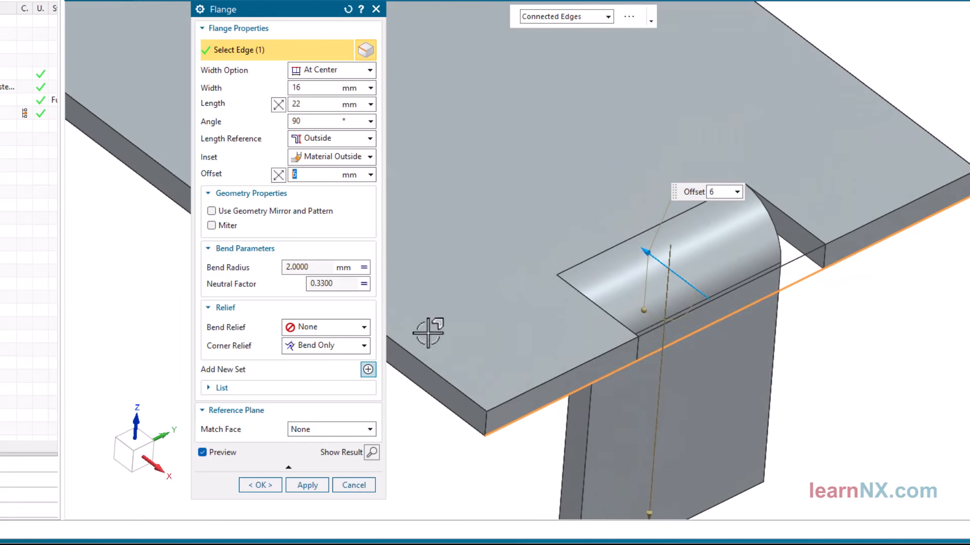
# Try a Square bend relief on the second flange and set it to Round instead.
pyautogui.click(360, 329)
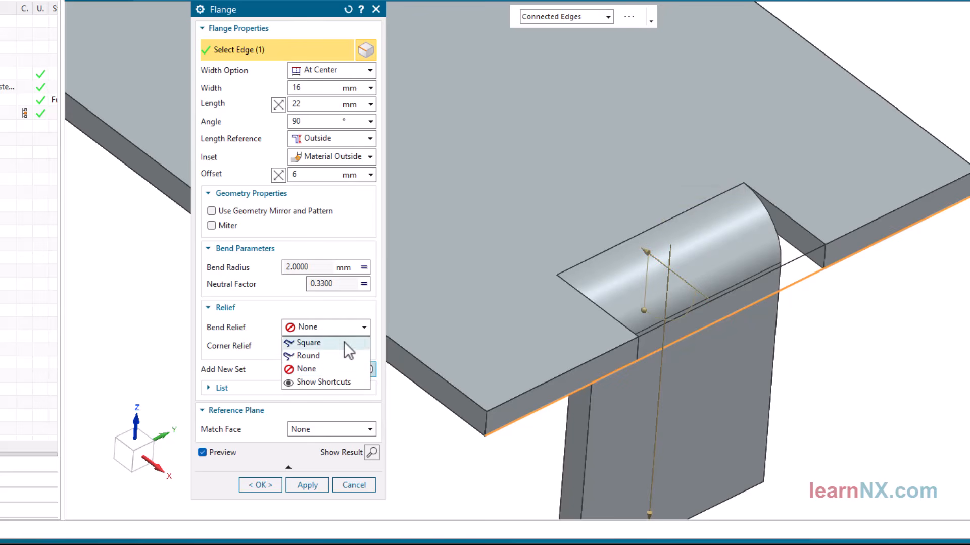
pyautogui.click(343, 342)
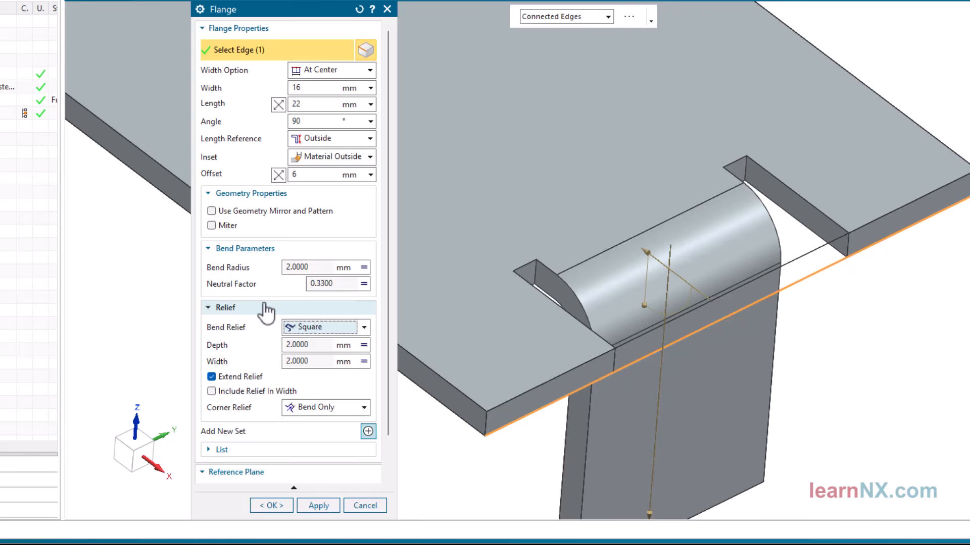
pyautogui.click(336, 330)
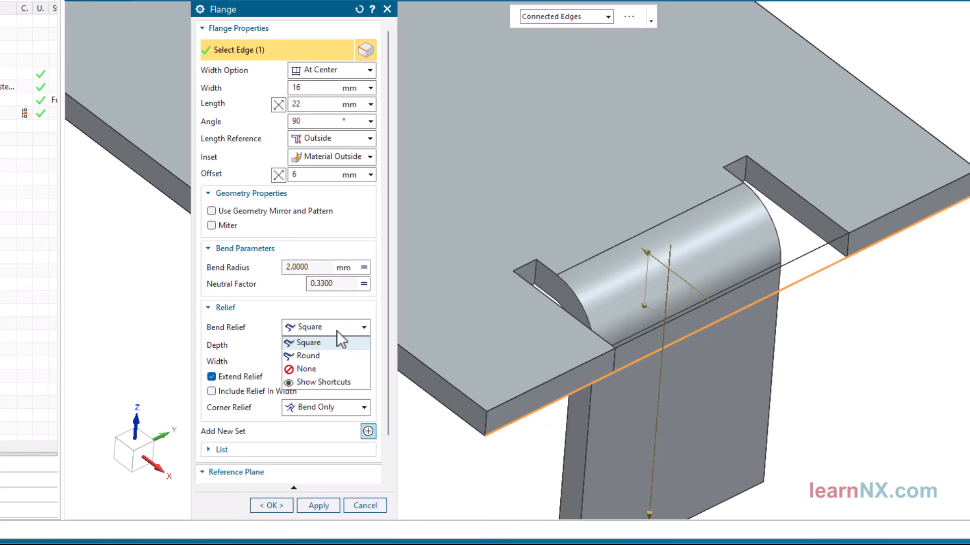
pyautogui.click(328, 356)
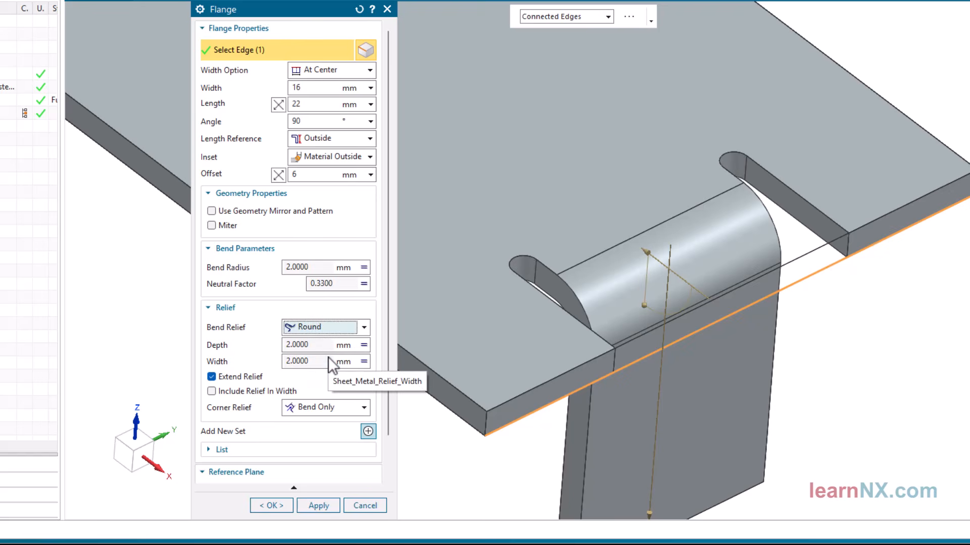
# Override the relief depth of the second flange with a local value of 0 mm.
pyautogui.click(363, 346)
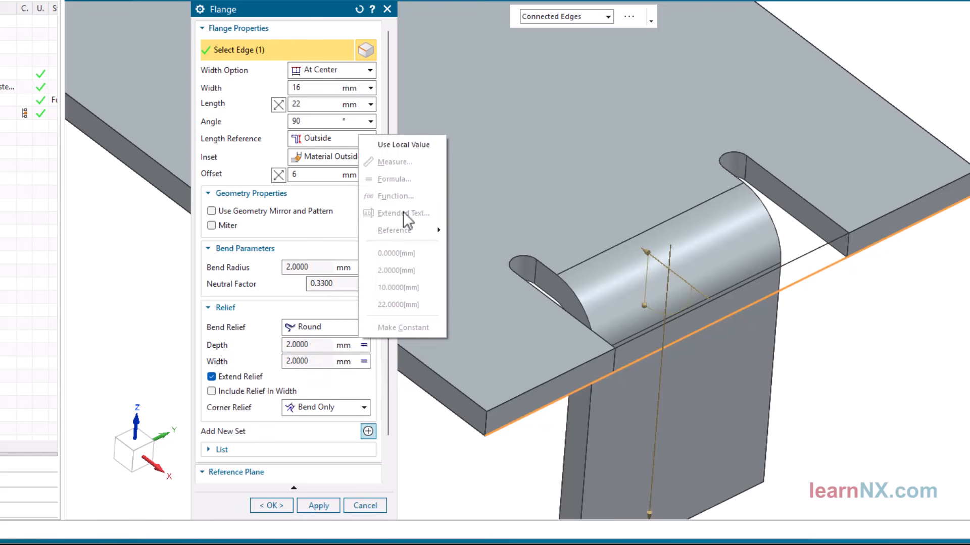
pyautogui.click(402, 146)
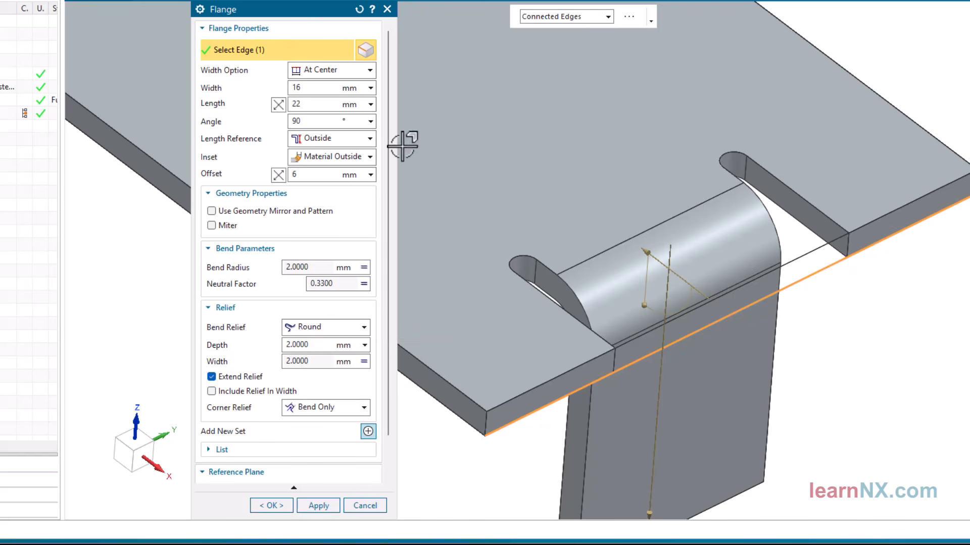
pyautogui.doubleClick(299, 345)
pyautogui.write('0')
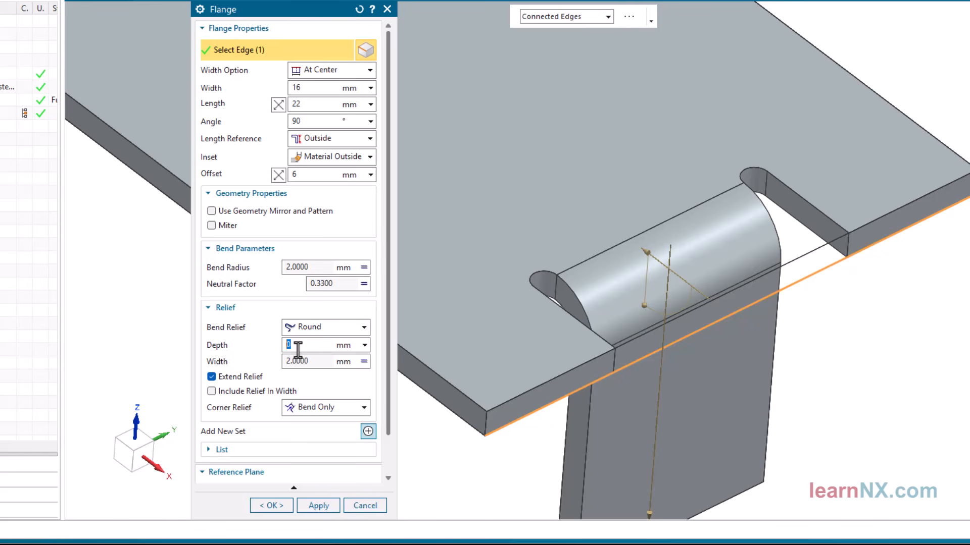
# Preview the relief with Extend Relief disabled, enable it again and create the second flange.
pyautogui.click(211, 377)
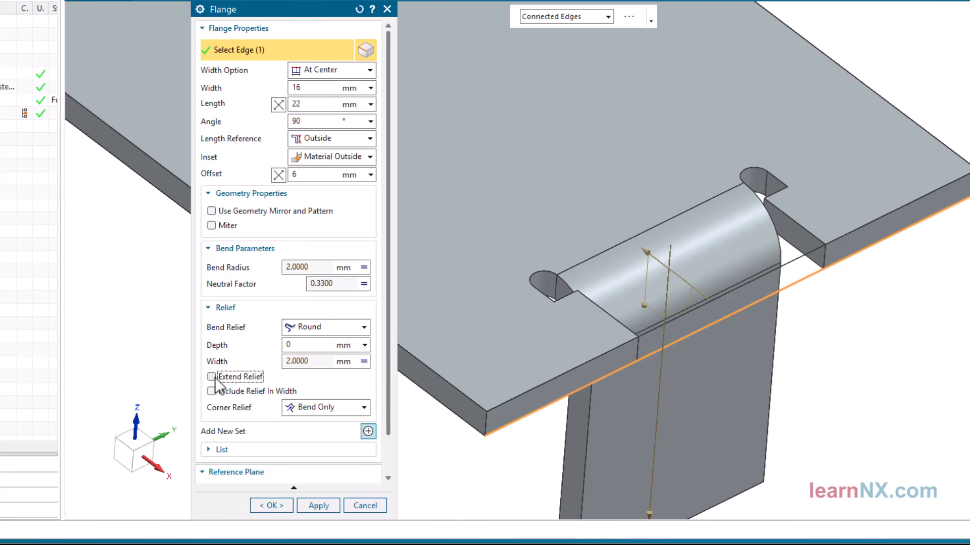
pyautogui.click(214, 378)
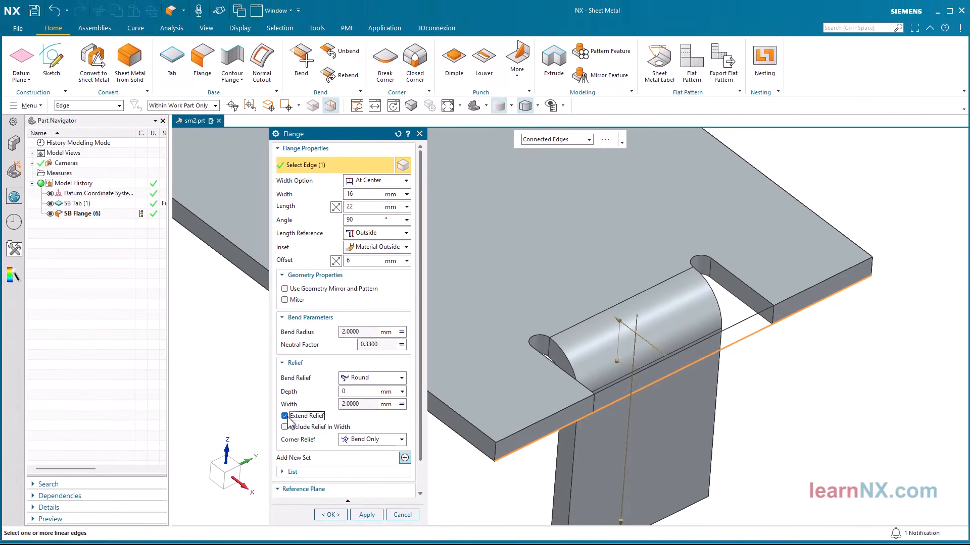
pyautogui.click(334, 515)
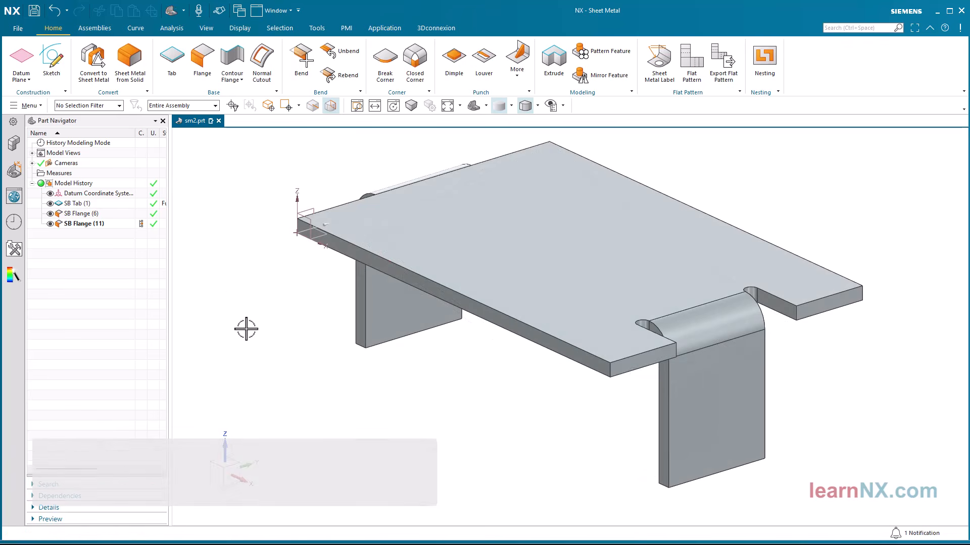
# Edit the second flange and set its Match Face option to Until Selected.
pyautogui.doubleClick(695, 431)
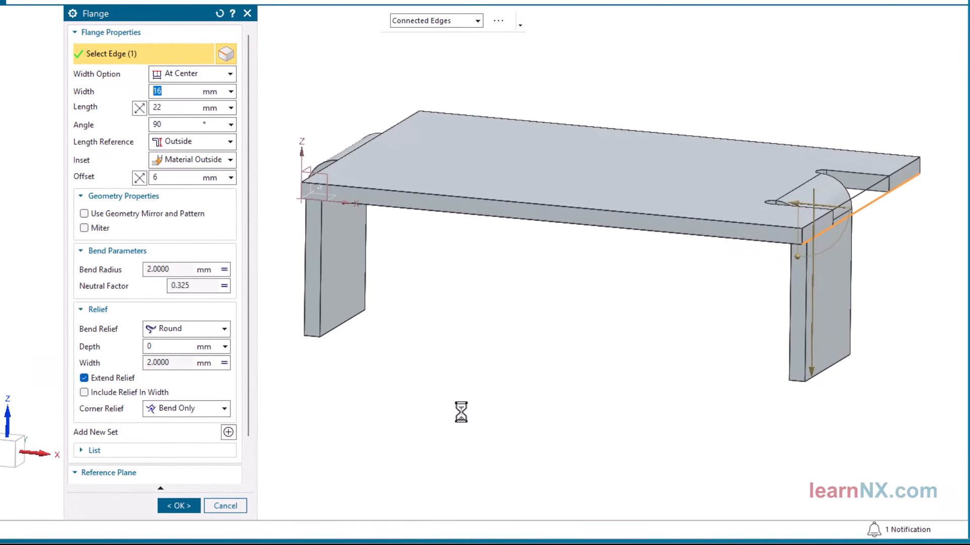
pyautogui.scroll(-2, 251, 386)
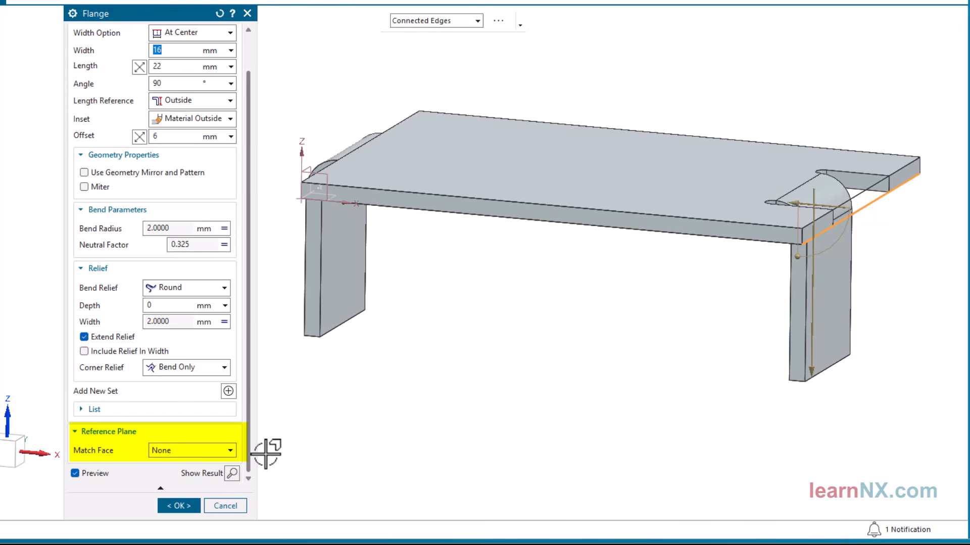
pyautogui.click(230, 450)
pyautogui.click(218, 474)
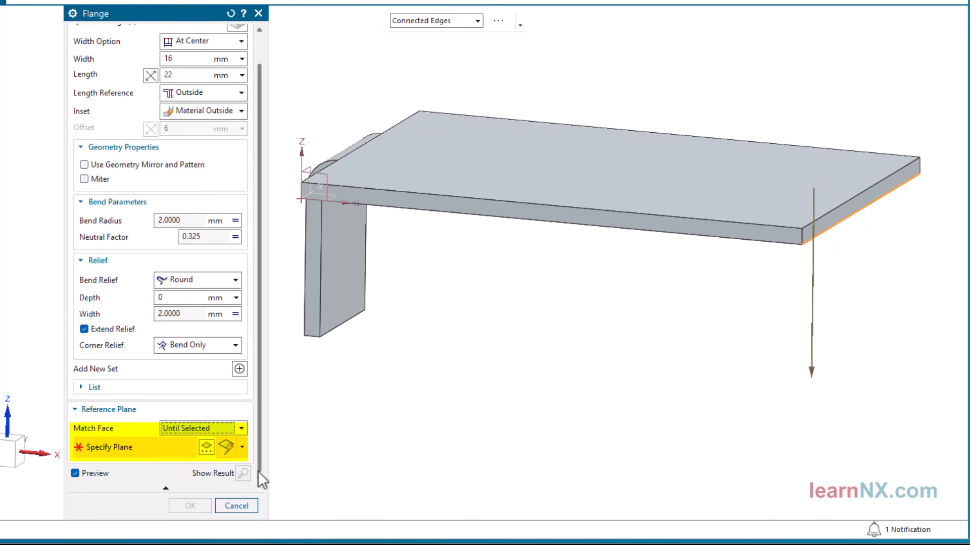
# Specify the match plane 60 mm from the inner face of the first flange and apply the flange edit.
pyautogui.click(350, 294)
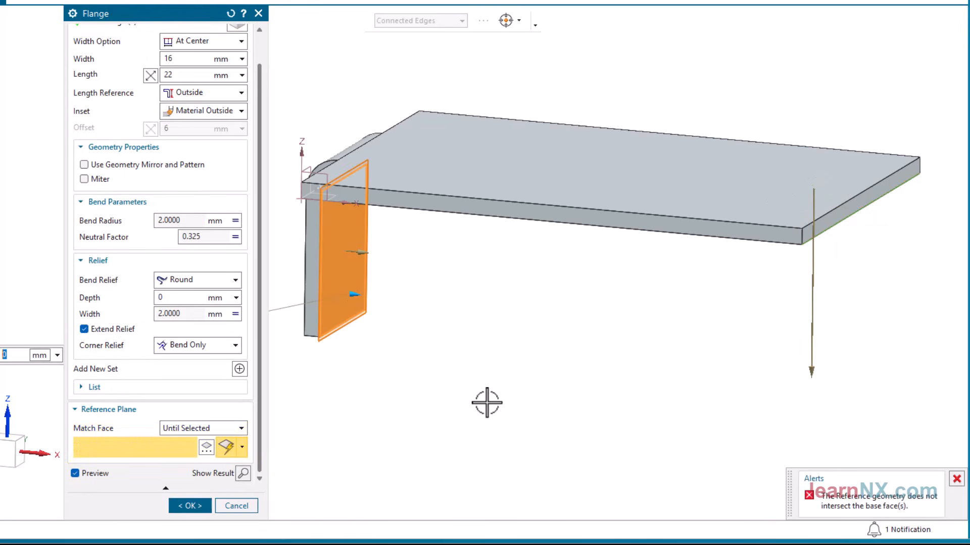
pyautogui.moveTo(351, 287); pyautogui.dragTo(817, 381)
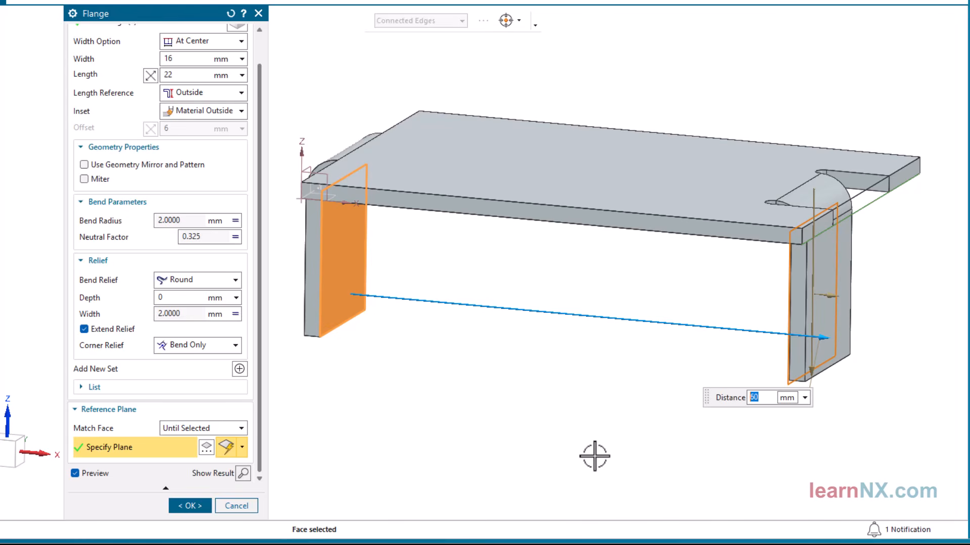
pyautogui.click(189, 505)
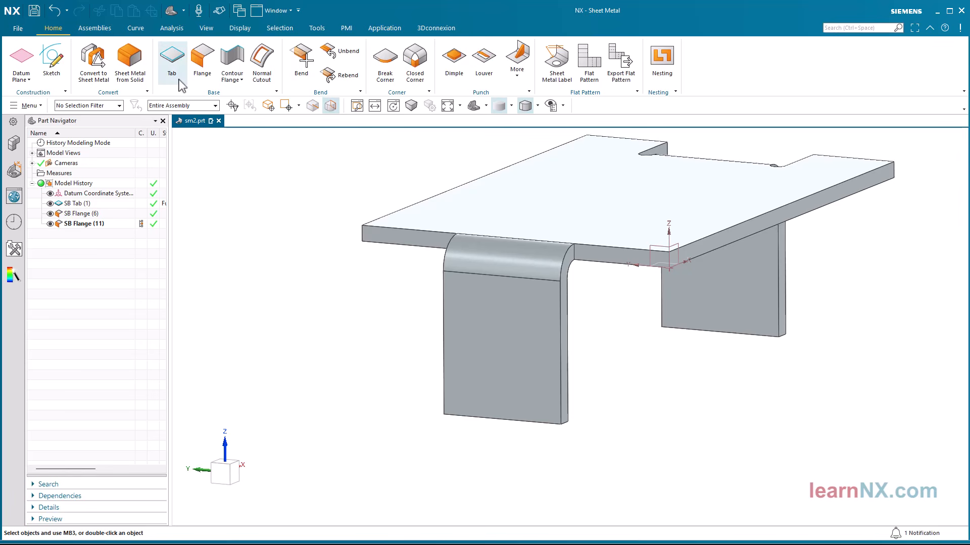
# Start a Secondary tab and open a section sketch on the outer face of the first flange.
pyautogui.click(171, 65)
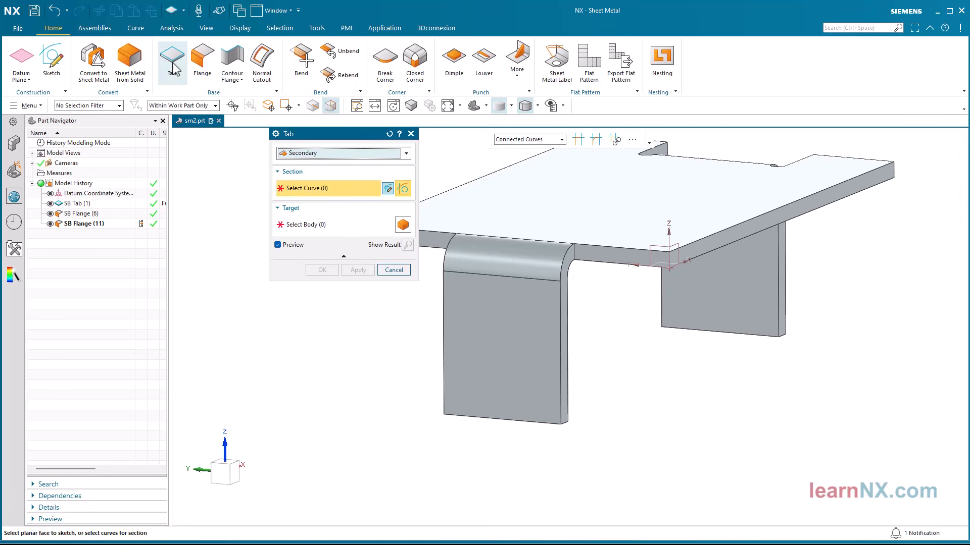
pyautogui.click(315, 157)
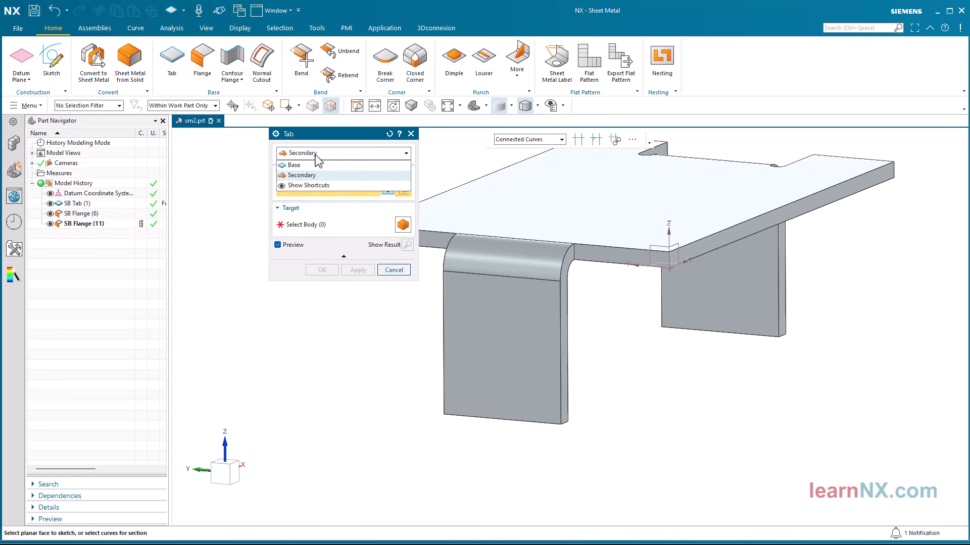
pyautogui.click(310, 176)
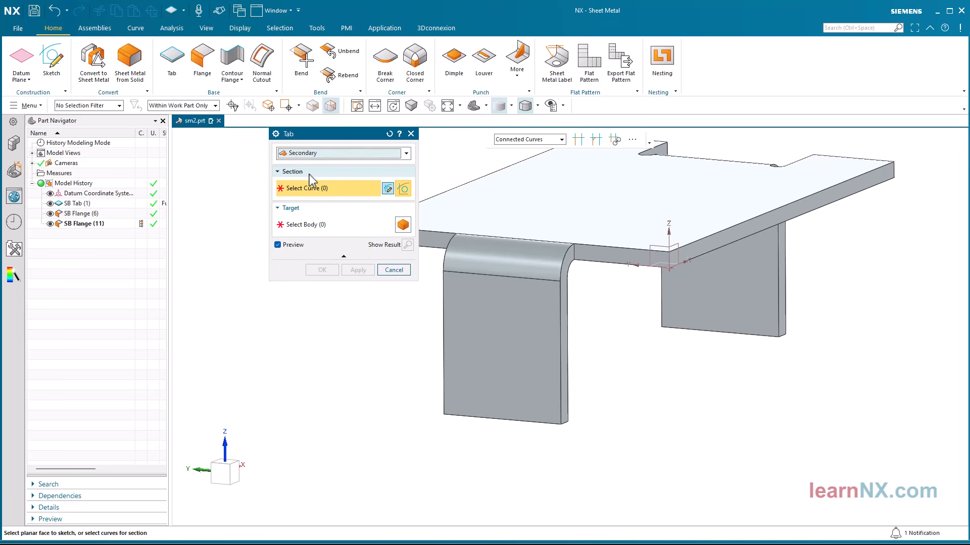
pyautogui.click(388, 188)
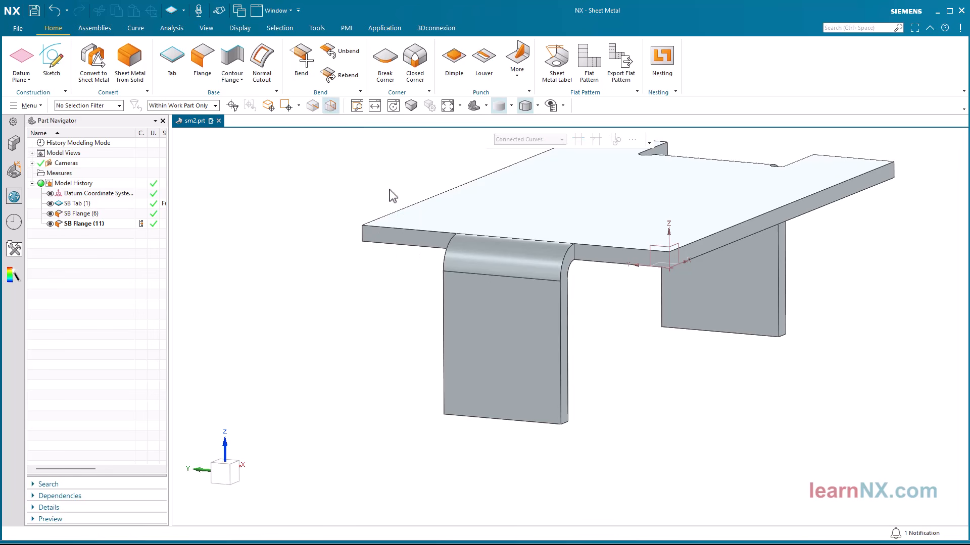
pyautogui.click(385, 389)
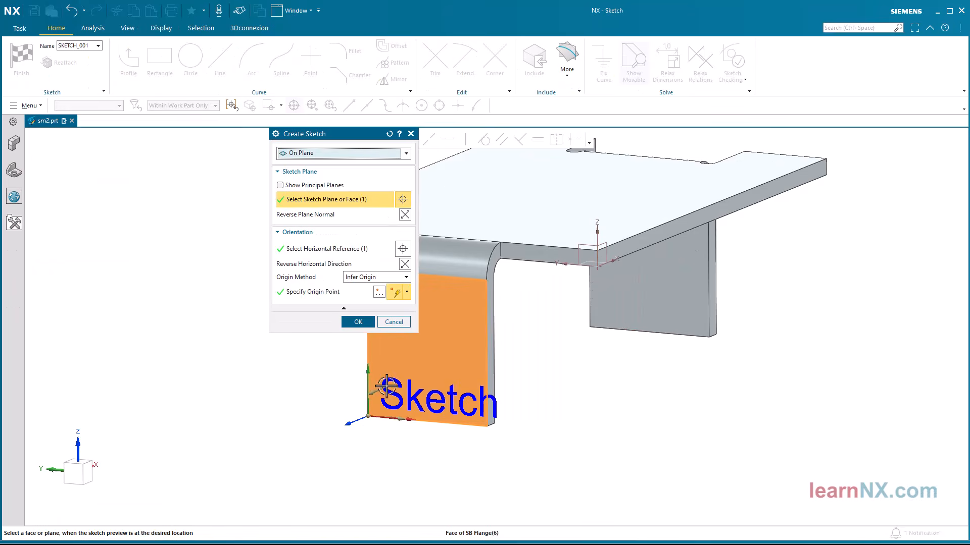
pyautogui.click(358, 322)
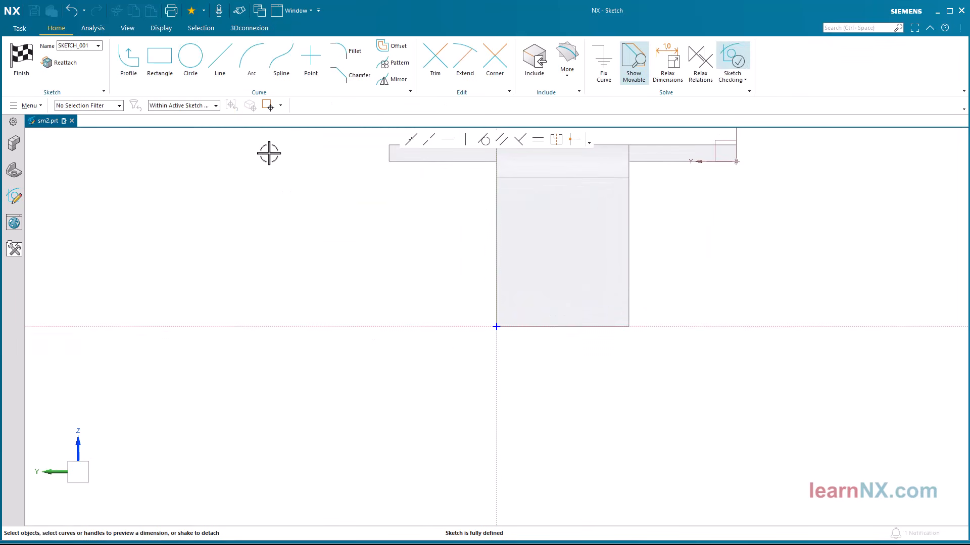
# Sketch a rectangle about 20.5 mm wide and 16.5 mm high overlapping the flange's lower corner at the sketch origin.
pyautogui.click(164, 65)
pyautogui.click(405, 261)
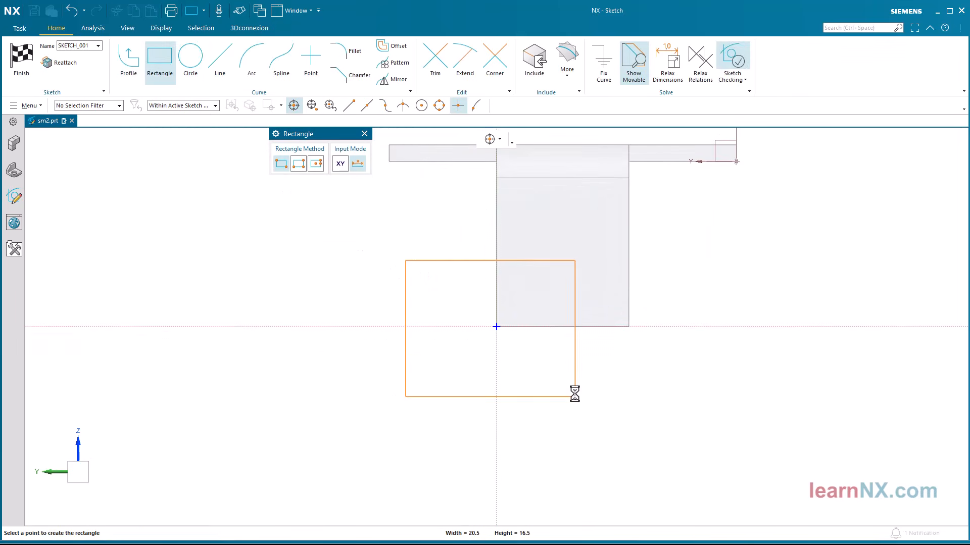
pyautogui.click(574, 397)
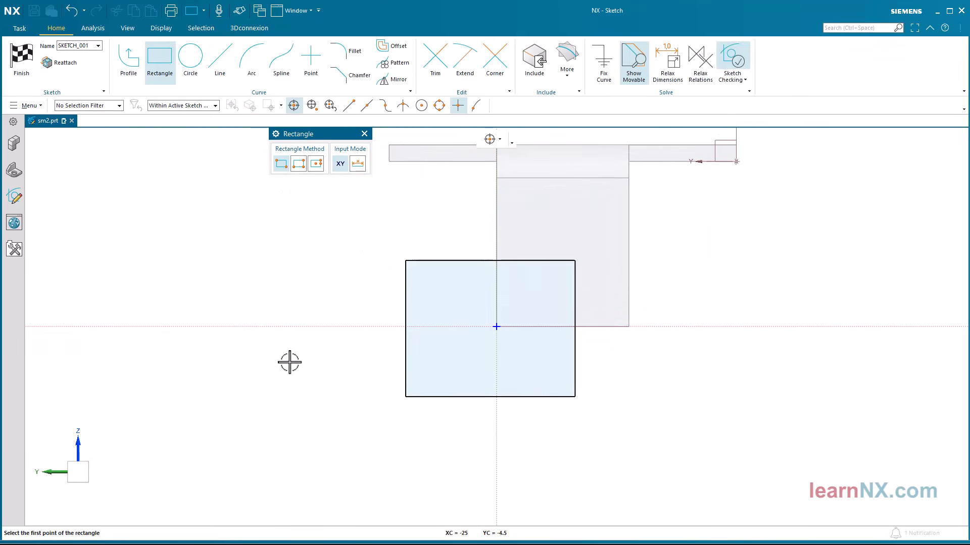
# Create the secondary tab from the rectangle sketch and undo it.
pyautogui.click(21, 60)
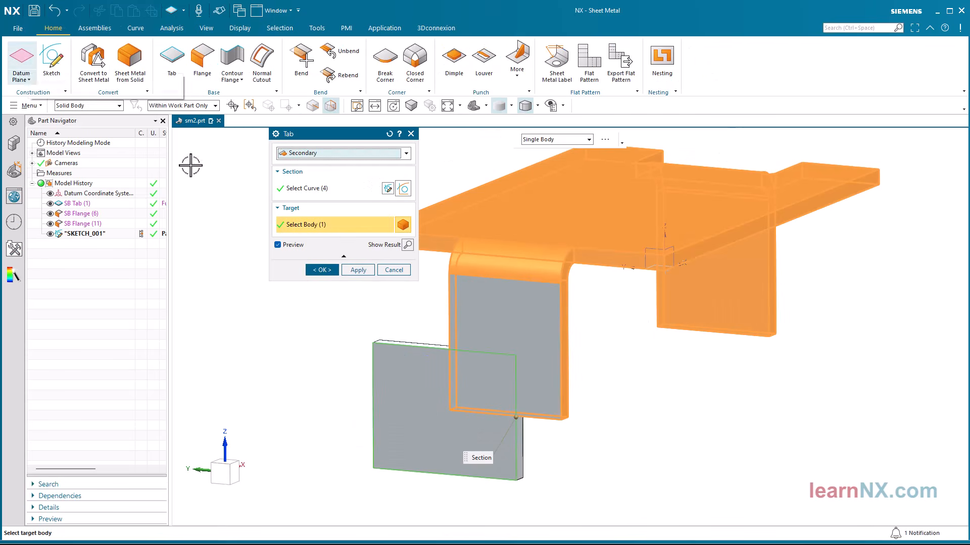
pyautogui.click(322, 271)
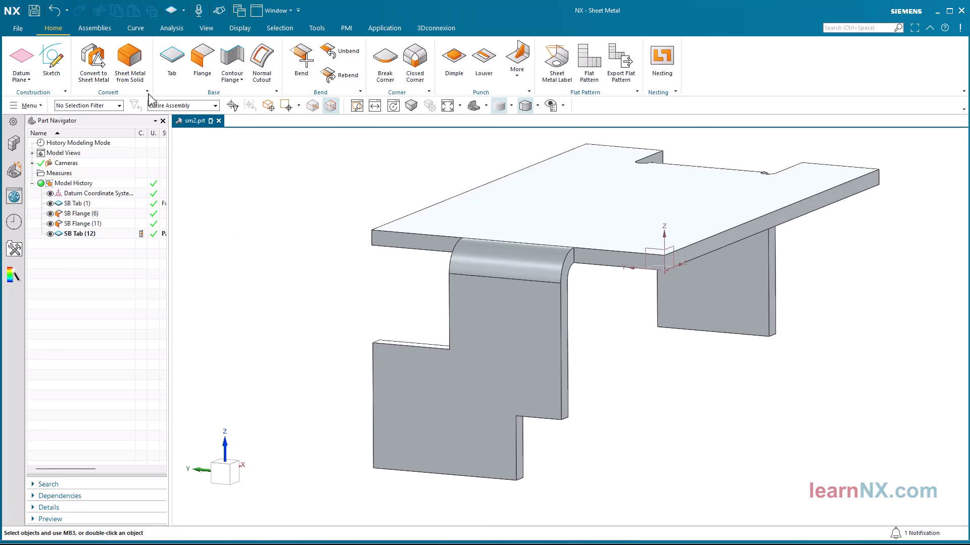
pyautogui.click(54, 11)
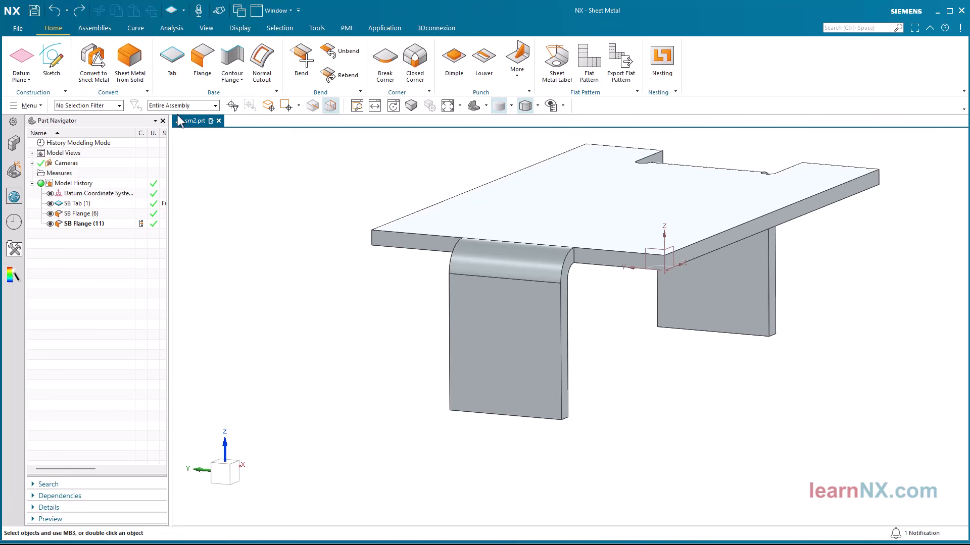
# Restart the Secondary tab with a new section sketch on the first flange's outer face.
pyautogui.click(185, 75)
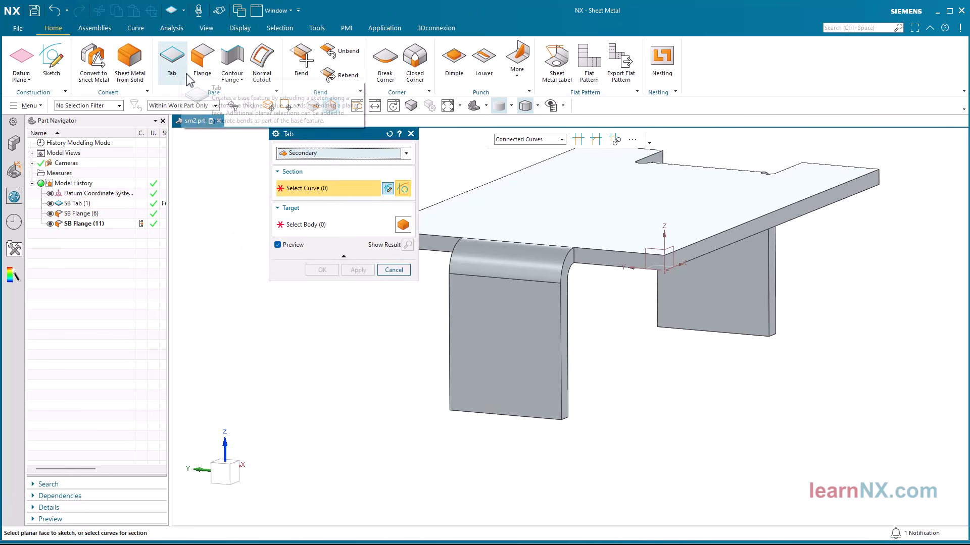
pyautogui.click(388, 189)
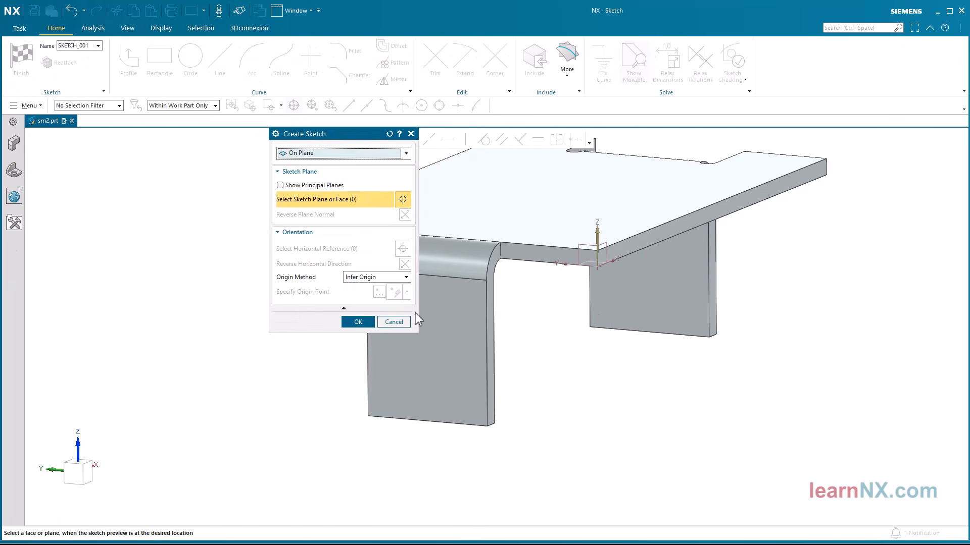
pyautogui.click(384, 394)
pyautogui.click(358, 322)
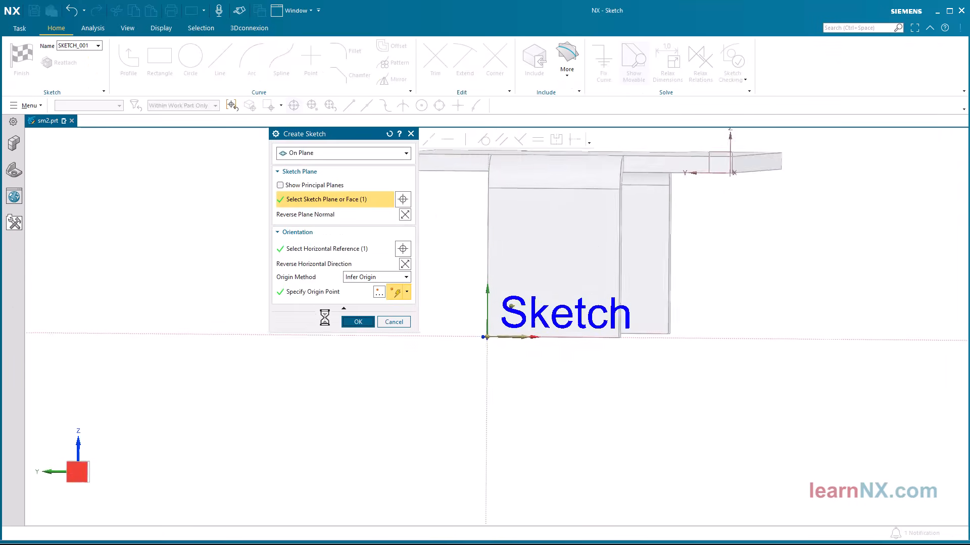
# Sketch an open profile of a slanted line and a tangent arc beside the flange's vertical edge, without touching it.
pyautogui.click(130, 62)
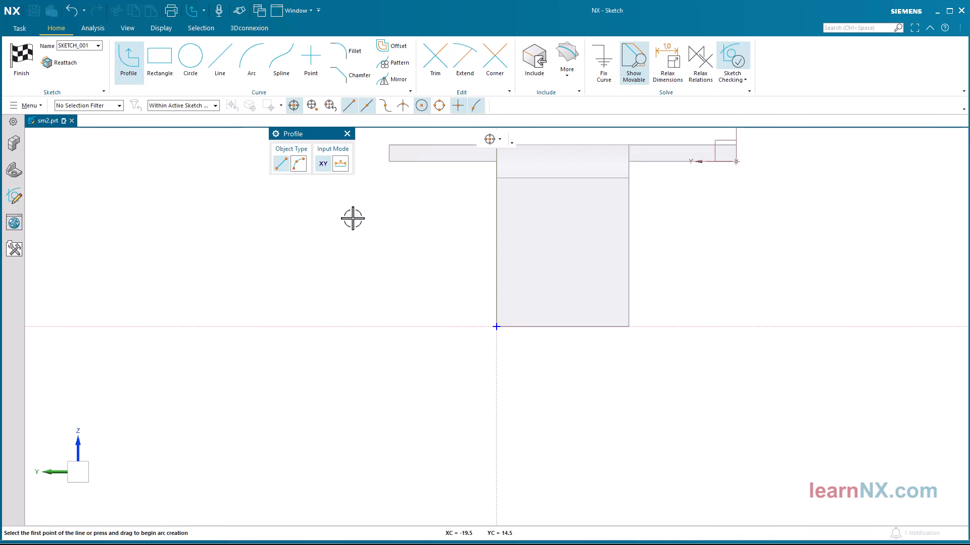
pyautogui.scroll(3, 444, 238)
pyautogui.keyDown('shift'); pyautogui.moveTo(435, 299); pyautogui.dragTo(353, 366, button='middle'); pyautogui.keyUp('shift')
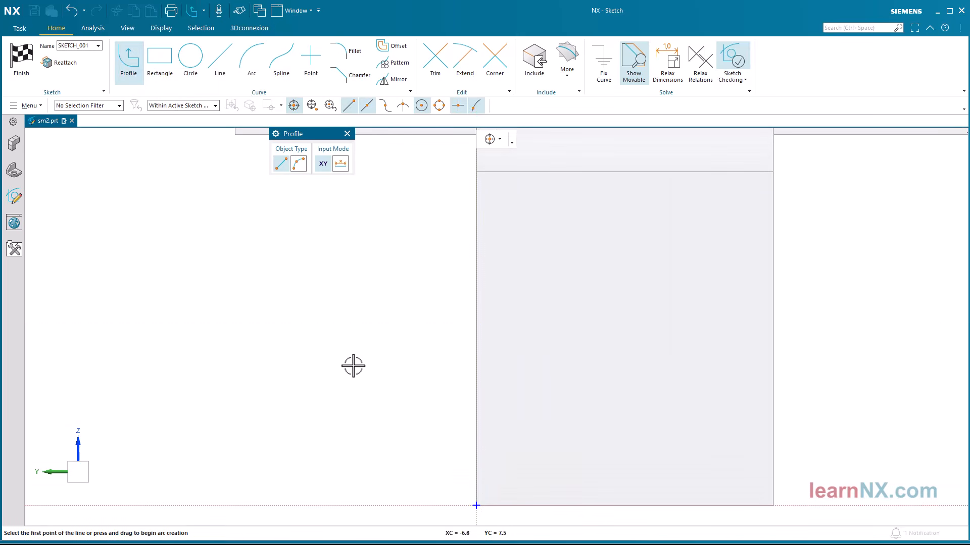
pyautogui.click(455, 460)
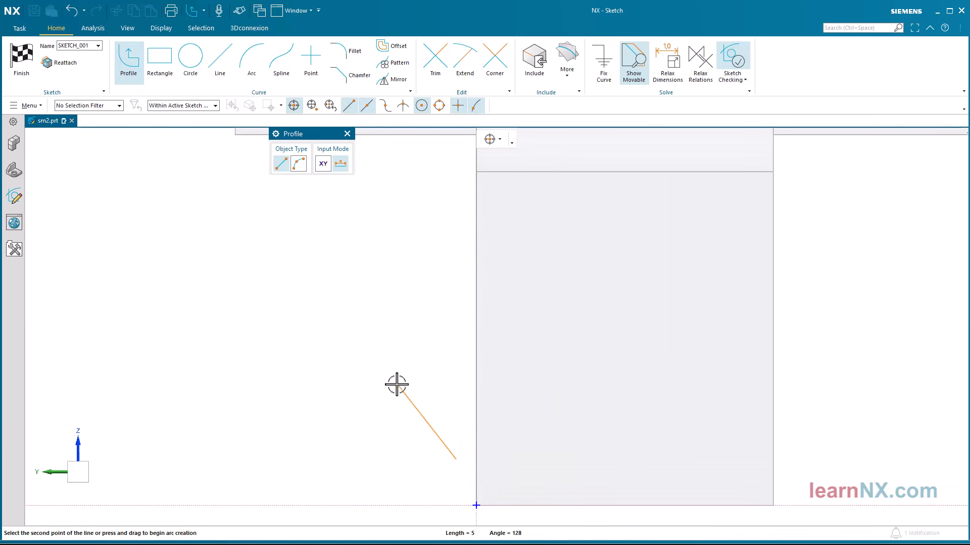
pyautogui.moveTo(382, 365); pyautogui.dragTo(404, 270)
pyautogui.press('Escape')
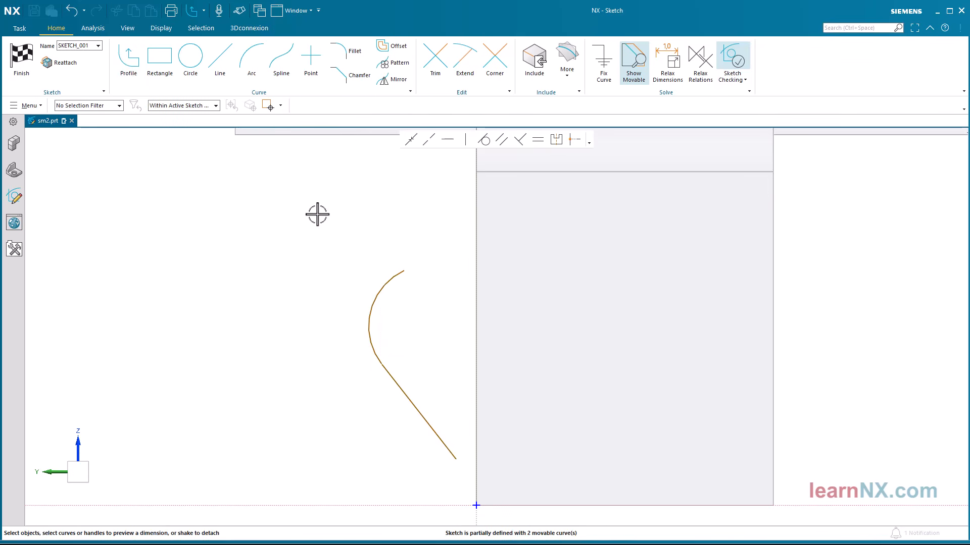
# Finish the open line-and-arc sketch, create the secondary tab from it and undo the tab.
pyautogui.click(23, 60)
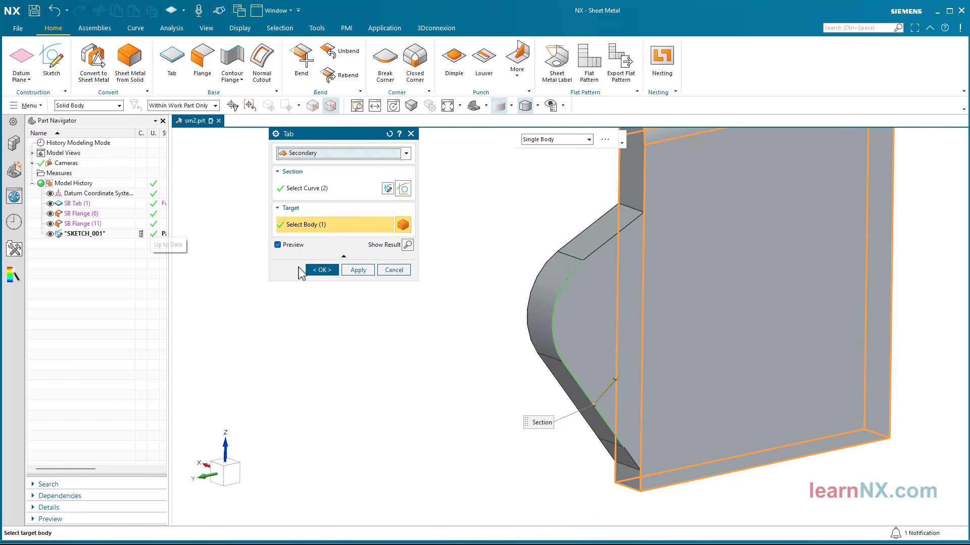
pyautogui.click(615, 379)
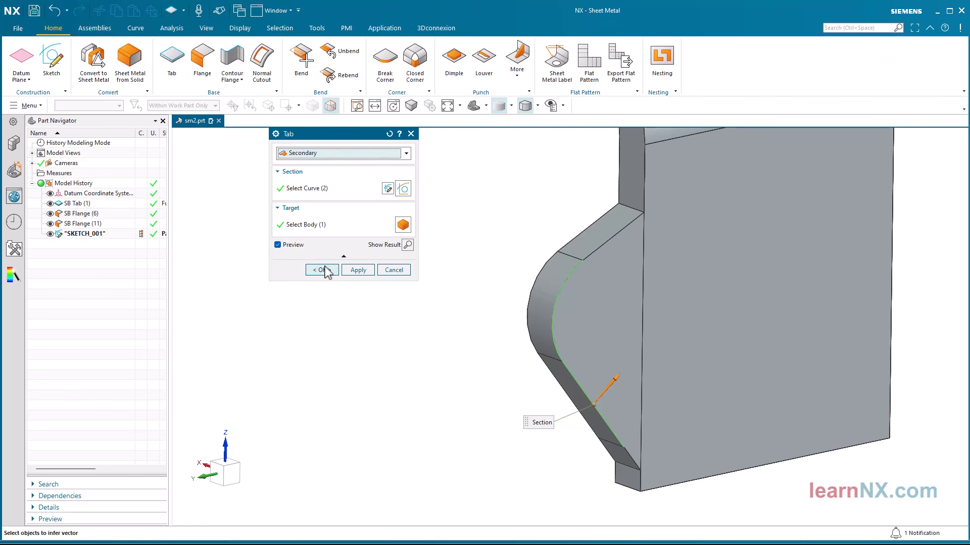
pyautogui.click(323, 270)
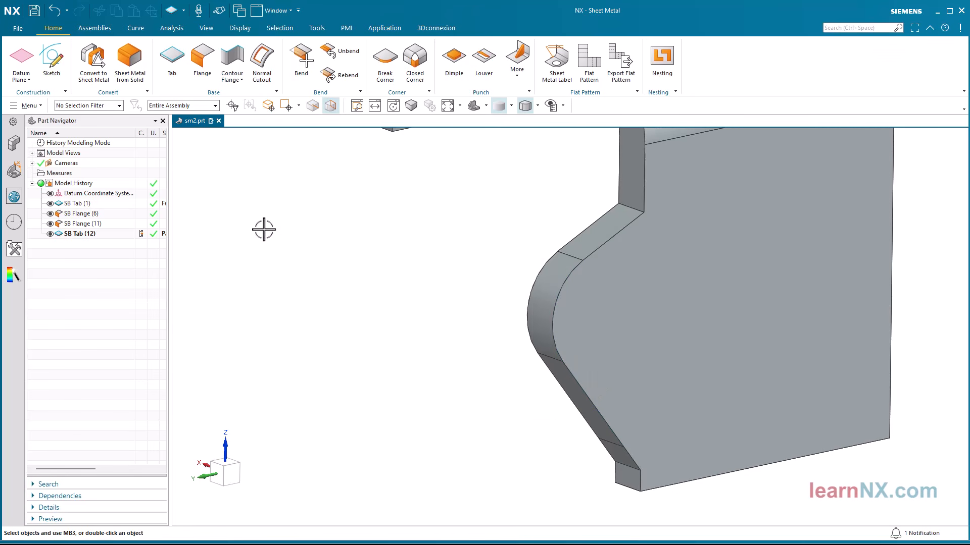
pyautogui.click(54, 10)
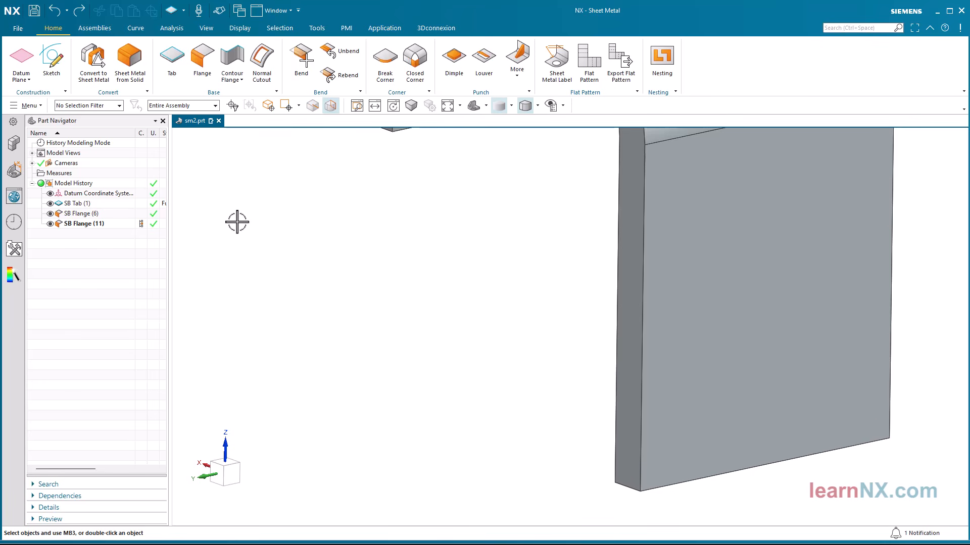
pyautogui.scroll(-1, 237, 222)
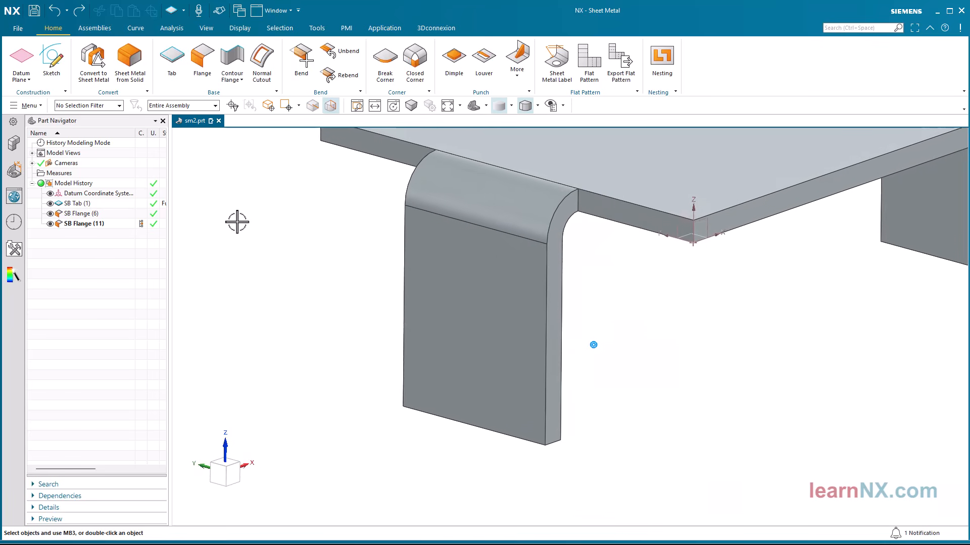
# Begin another Secondary tab and place its section sketch on the outer face of the first flange.
pyautogui.click(172, 59)
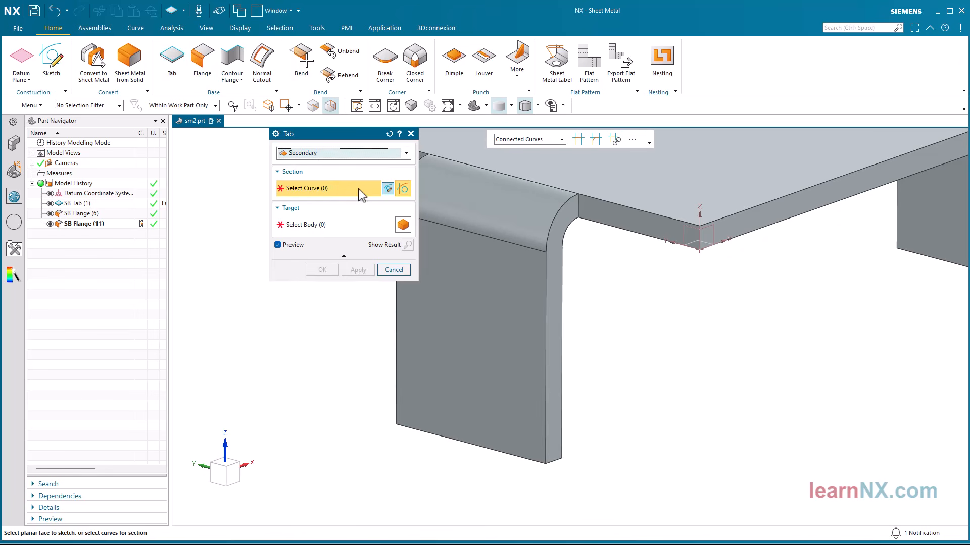
pyautogui.click(387, 190)
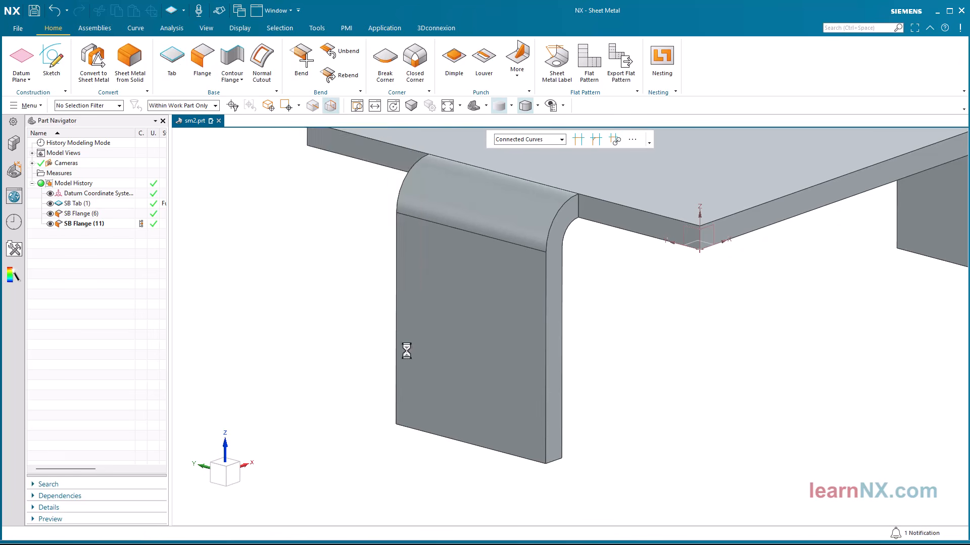
pyautogui.click(371, 407)
pyautogui.click(357, 322)
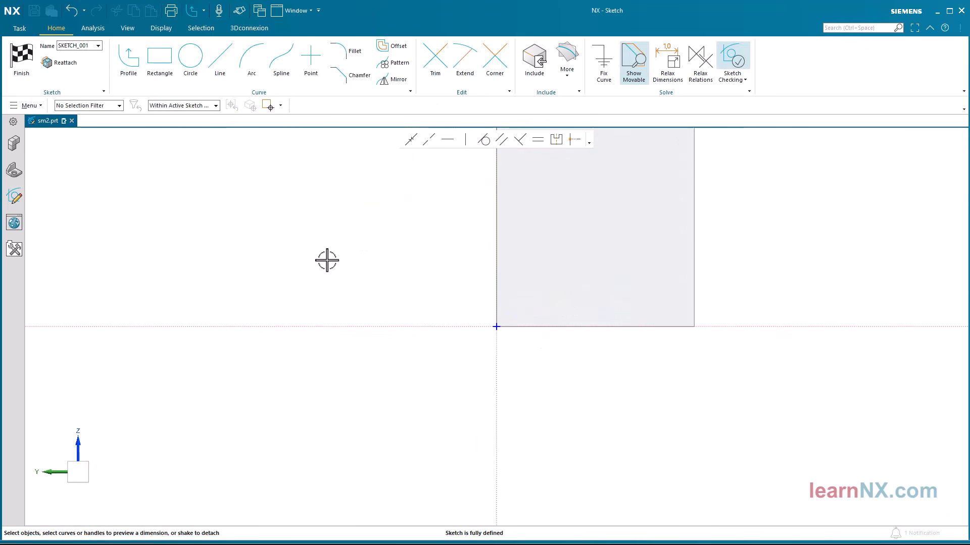
# Sketch an open profile from the flange's lower corner: a line slanted 15° outward, 10 mm high, returning horizontally to the vertical edge.
pyautogui.click(129, 65)
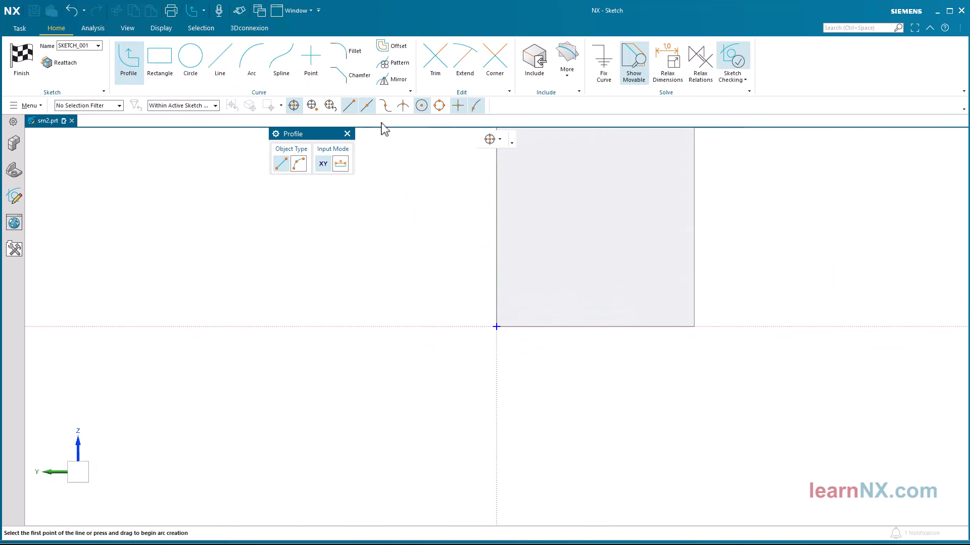
pyautogui.click(497, 326)
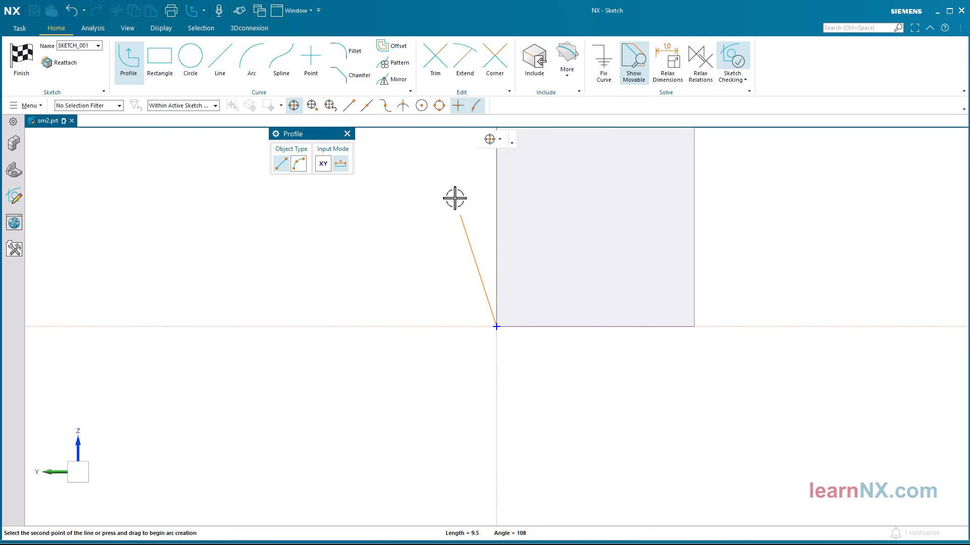
pyautogui.click(441, 165)
pyautogui.click(496, 166)
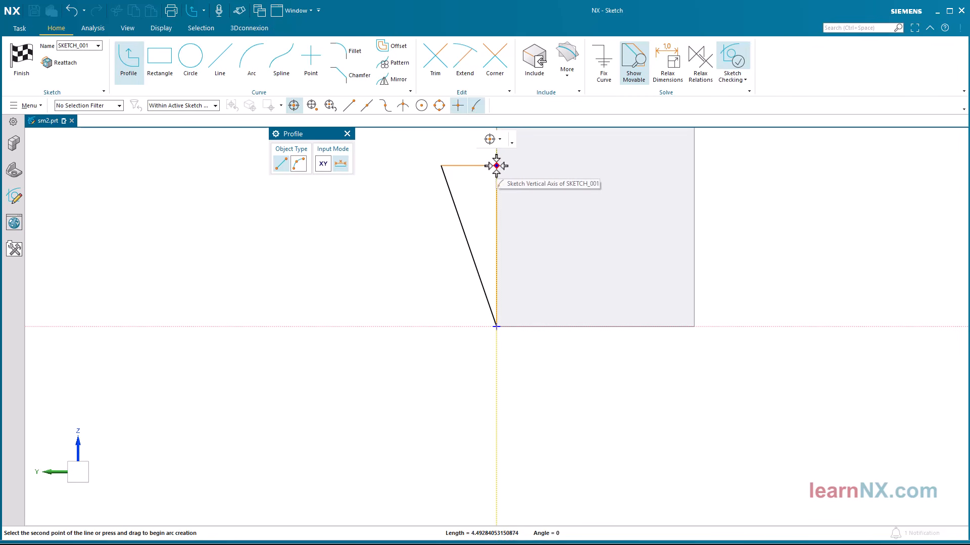
pyautogui.press('Escape')
pyautogui.press('Escape')
# Finish the wedge-shaped open sketch and create the secondary tab from it on the flange.
pyautogui.keyDown('shift'); pyautogui.moveTo(422, 218); pyautogui.dragTo(401, 303, button='middle'); pyautogui.keyUp('shift')
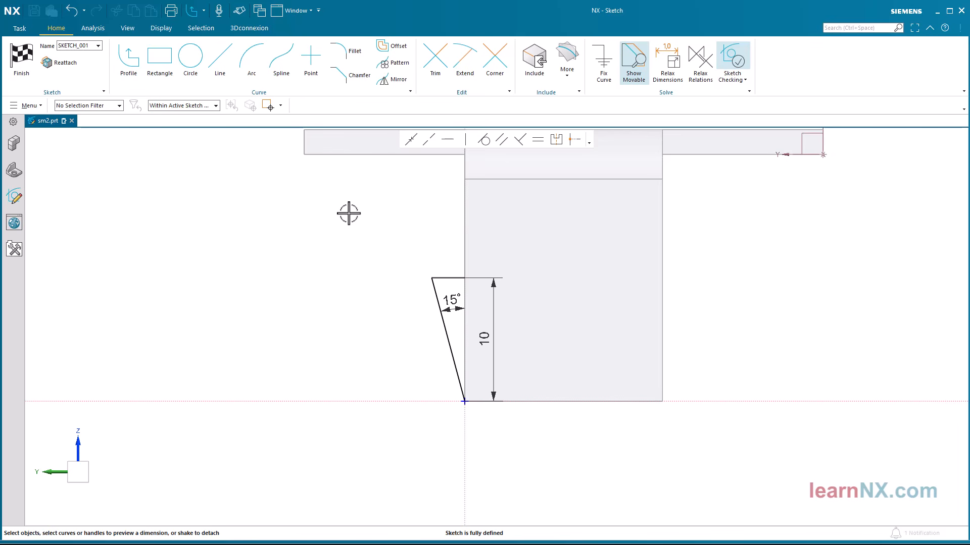
pyautogui.click(21, 59)
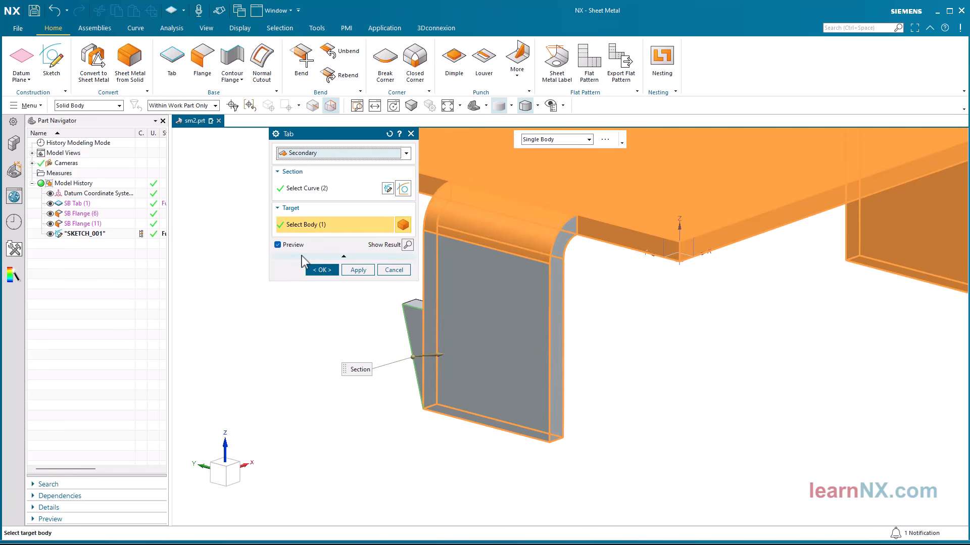
pyautogui.click(324, 270)
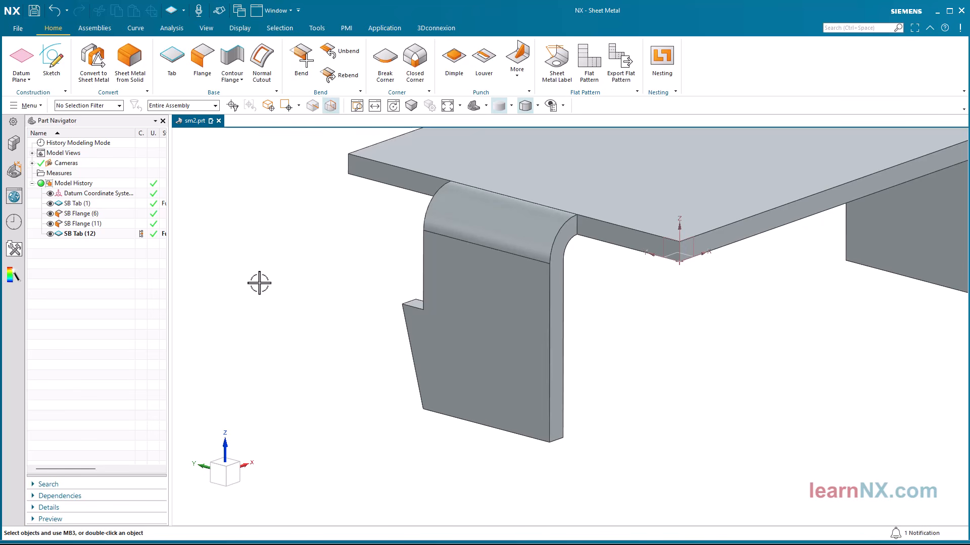
# Try Break Corner with a 1 mm blend on all thickness edges of the first flange's outer face and undo it.
pyautogui.click(387, 71)
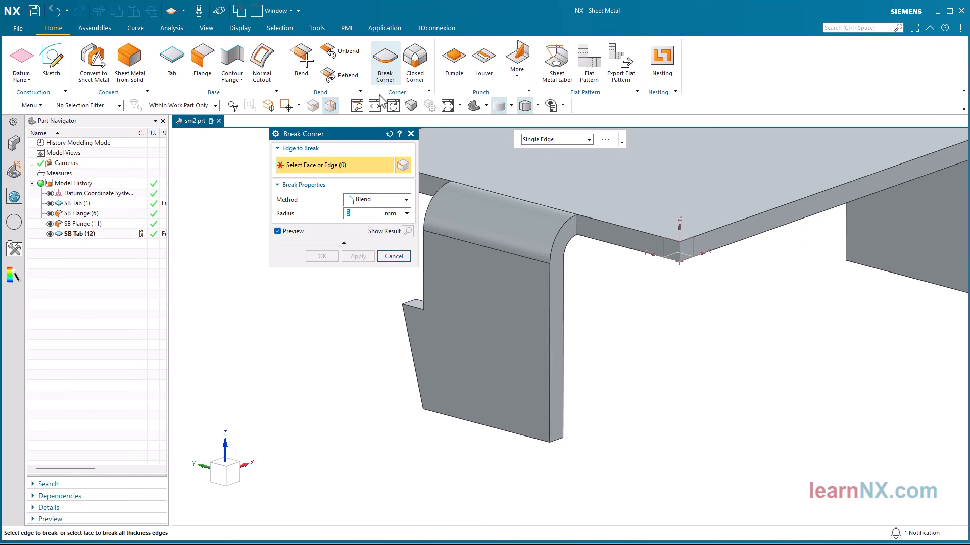
pyautogui.click(377, 201)
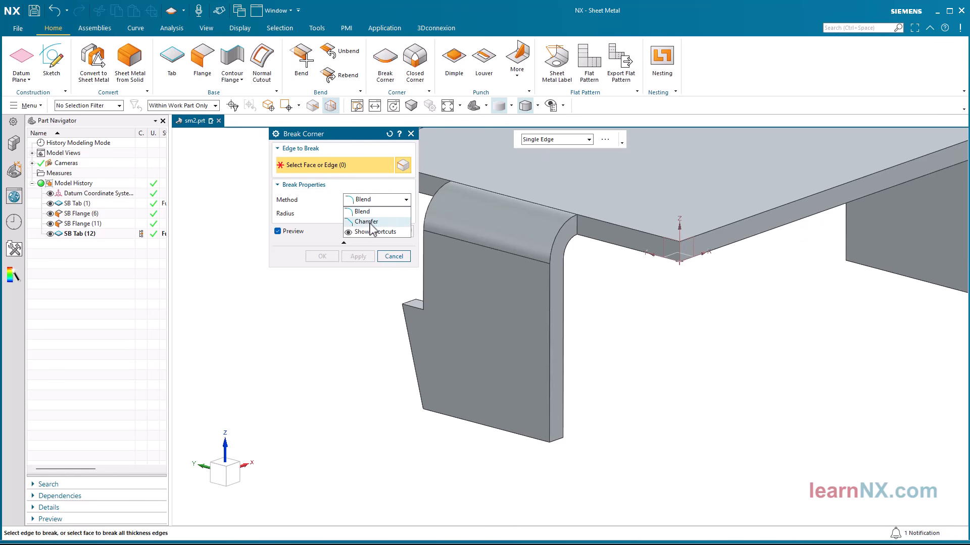
pyautogui.click(372, 212)
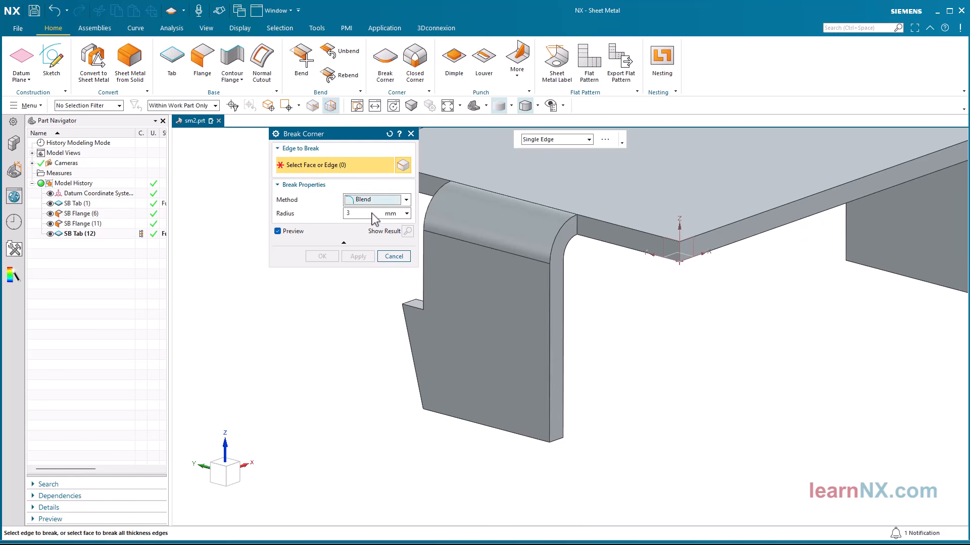
pyautogui.click(457, 318)
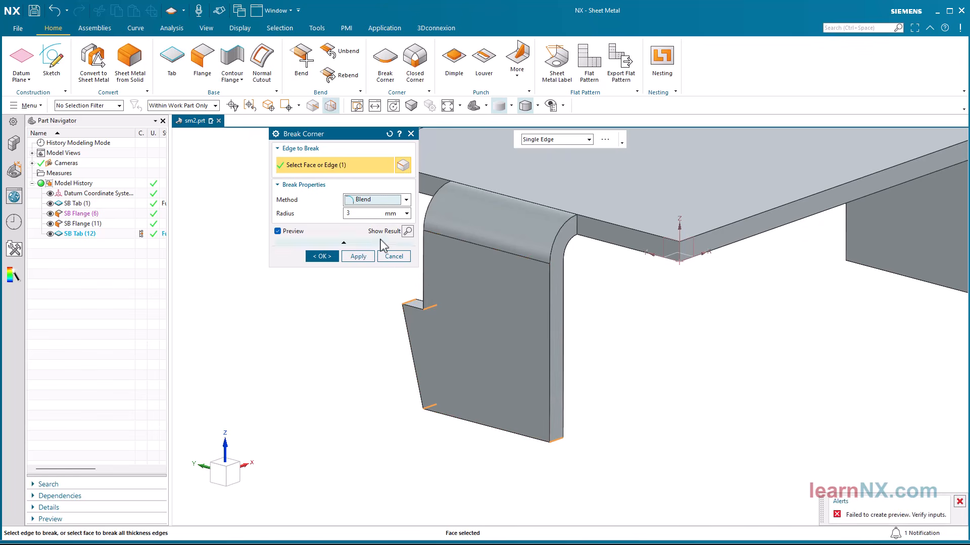
pyautogui.doubleClick(360, 213)
pyautogui.press('Return')
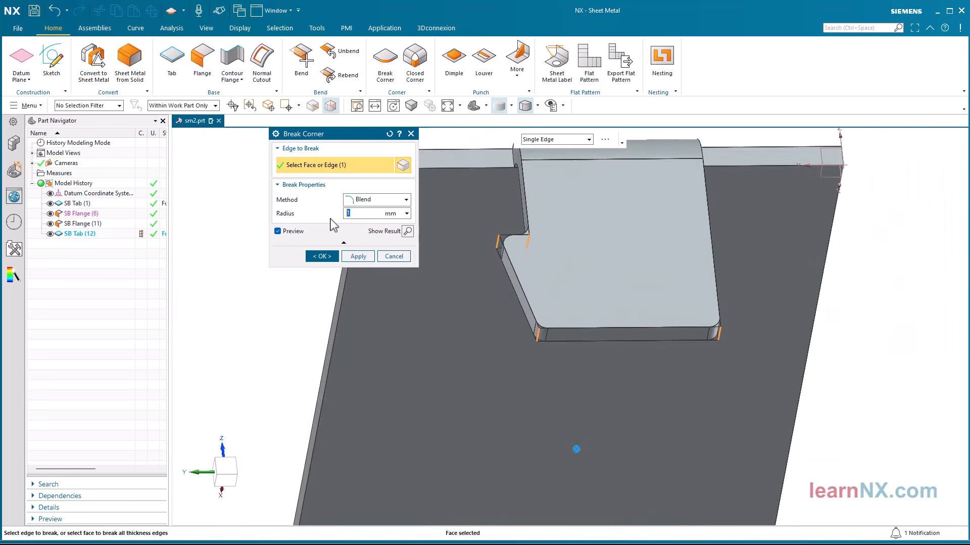
pyautogui.click(331, 256)
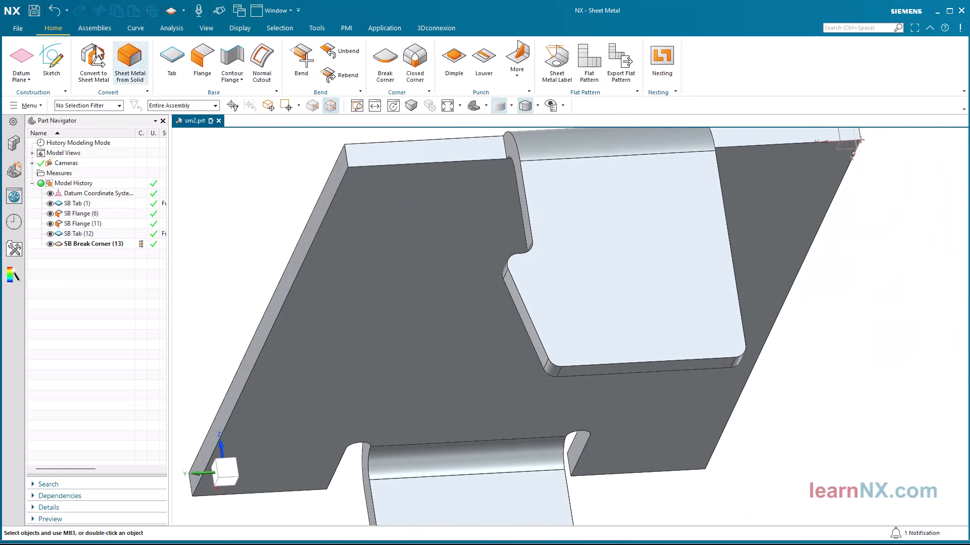
pyautogui.click(54, 10)
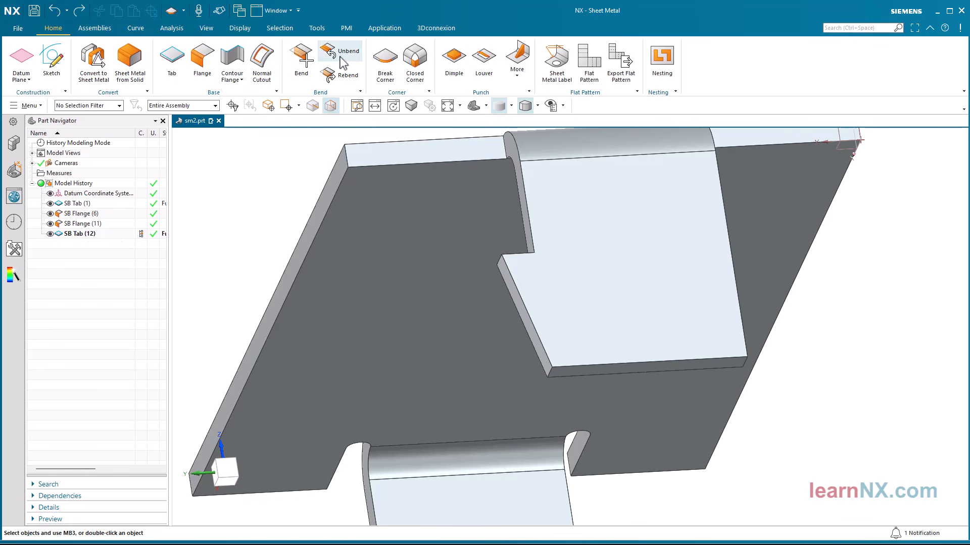
# Break only the lower corner edge between the tab's slanted side and the flange's bottom with a 3 mm blend.
pyautogui.click(386, 58)
pyautogui.scroll(5, 495, 268)
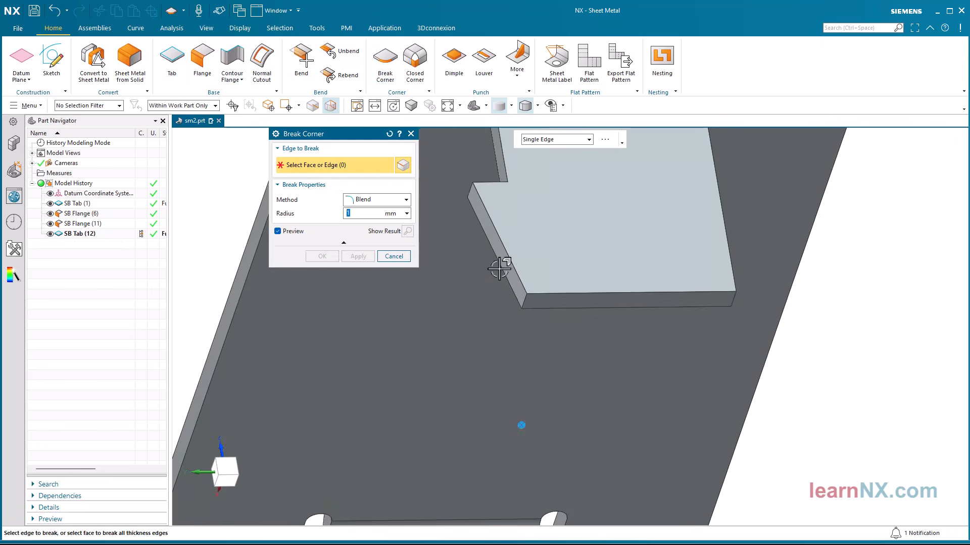
pyautogui.scroll(4, 522, 413)
pyautogui.click(585, 419)
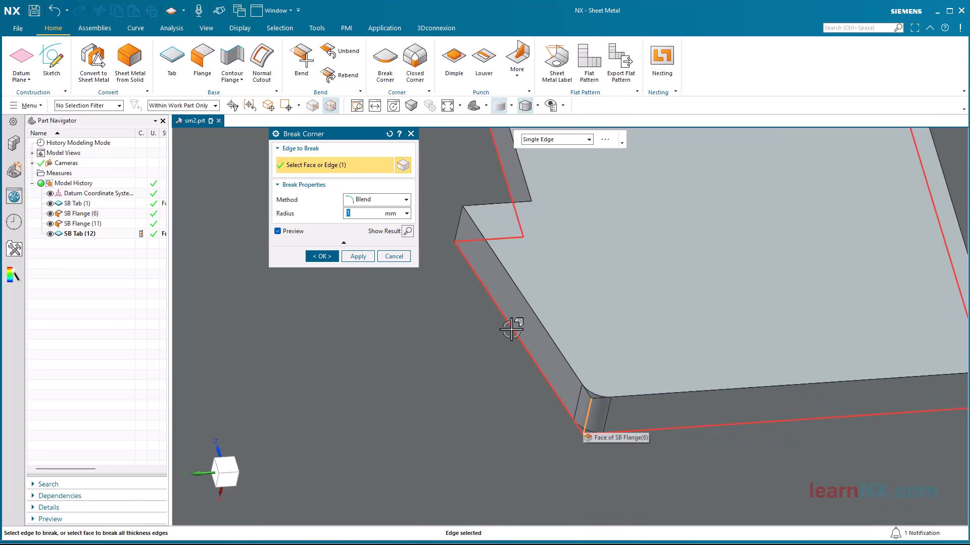
pyautogui.press('Return')
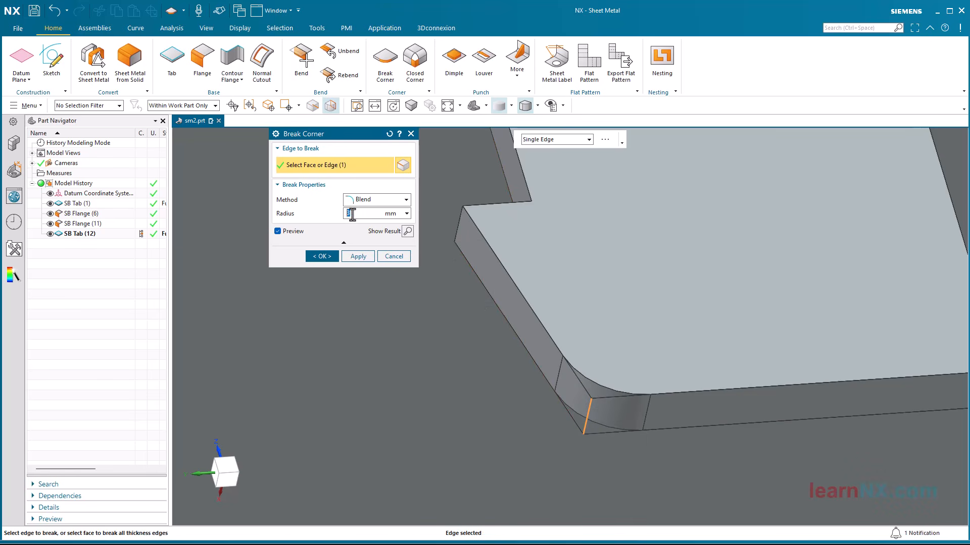
pyautogui.click(322, 256)
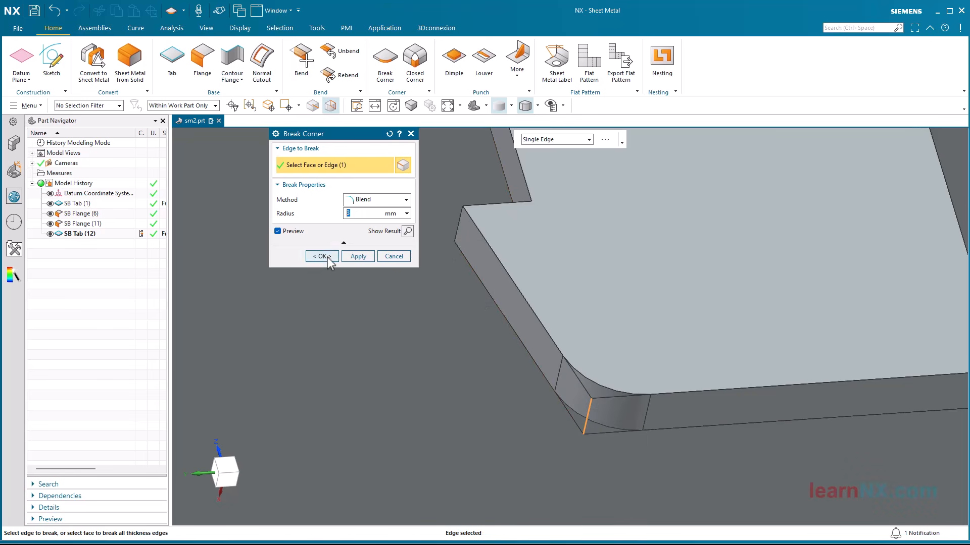
pyautogui.scroll(-6, 326, 255)
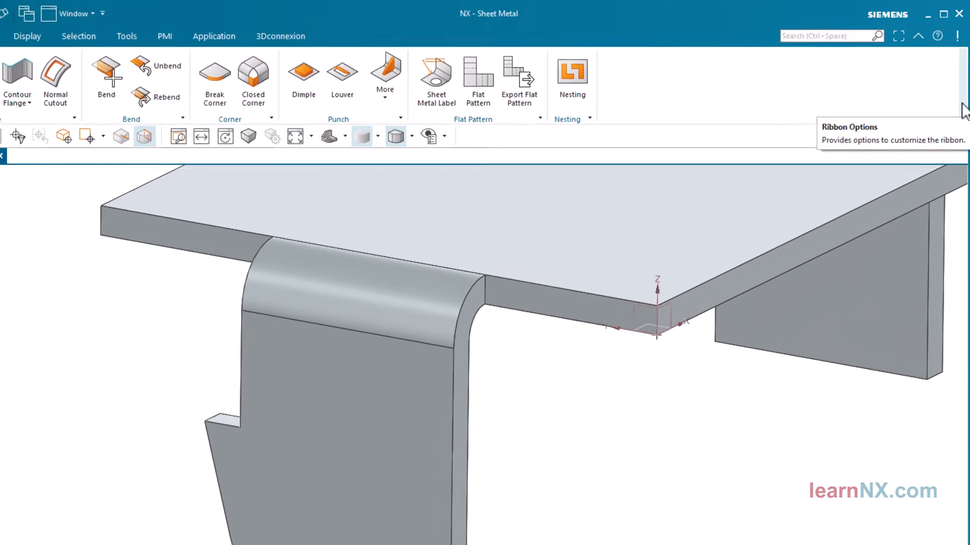
# Add the Modeling group with Extrude, Pattern Feature and Mirror Feature to the Home ribbon.
pyautogui.click(965, 84)
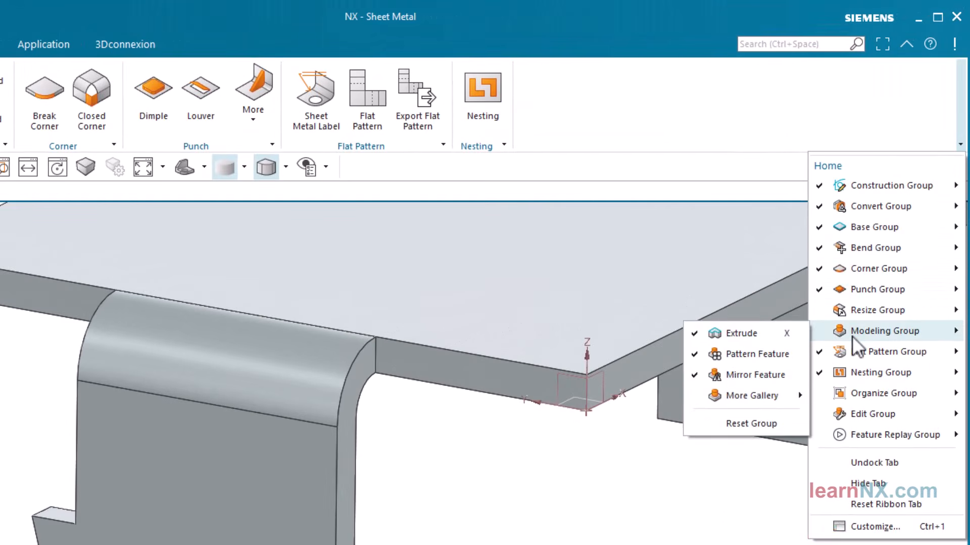
pyautogui.click(852, 335)
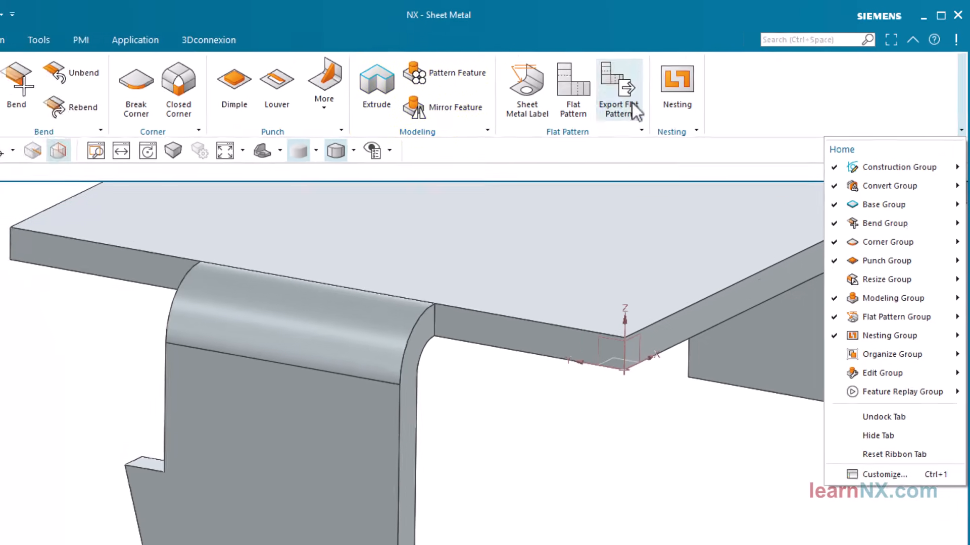
pyautogui.click(399, 120)
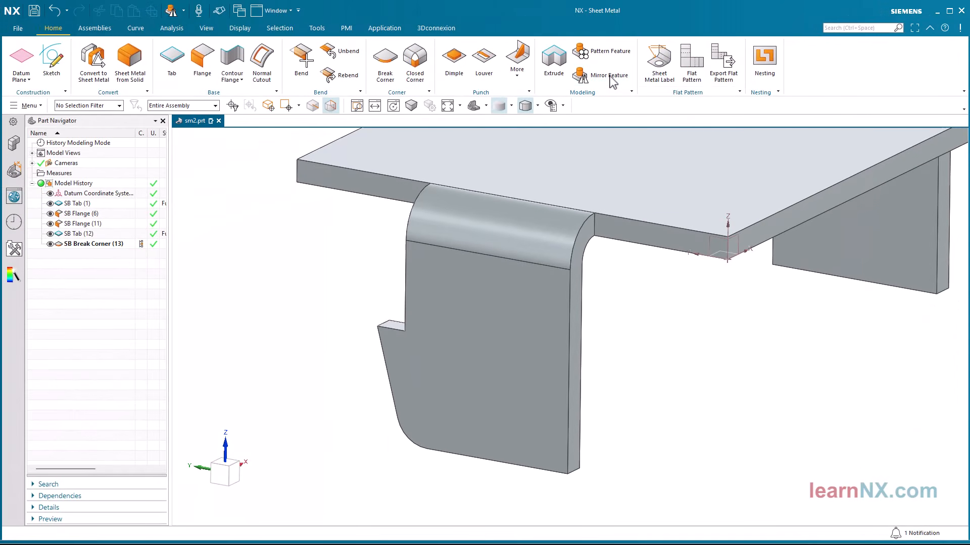
# Mirror the secondary tab and its corner break about a new plane midway between the first flange's two side faces.
pyautogui.click(609, 75)
pyautogui.click(74, 235)
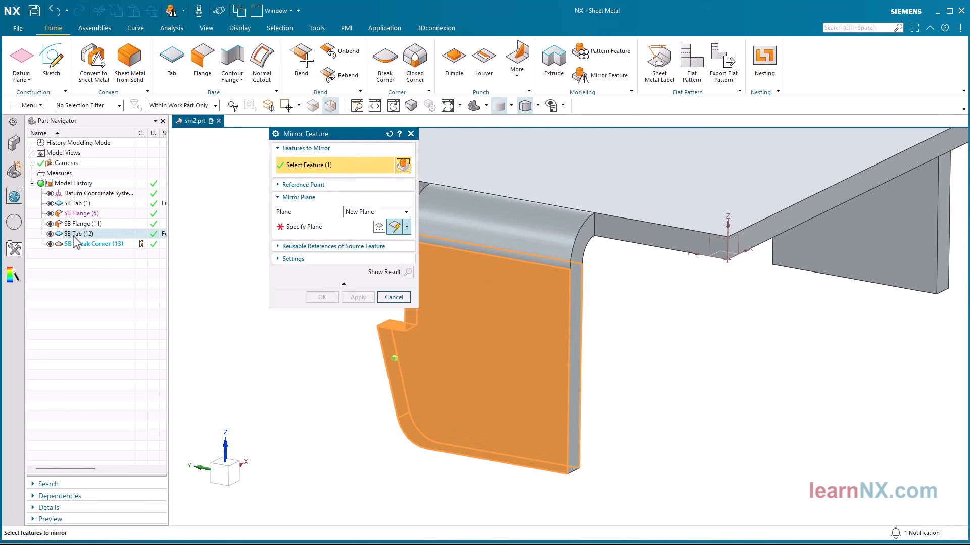
pyautogui.click(76, 245)
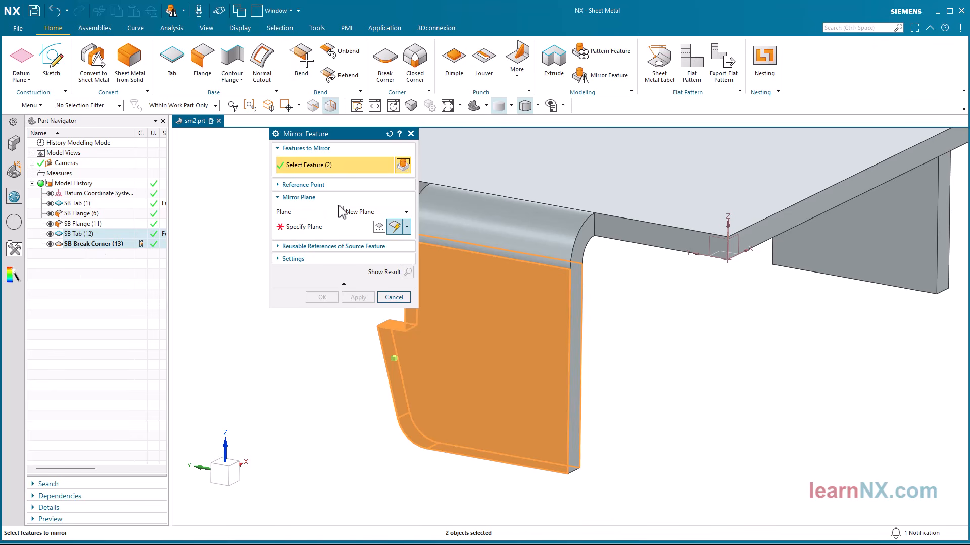
pyautogui.click(341, 225)
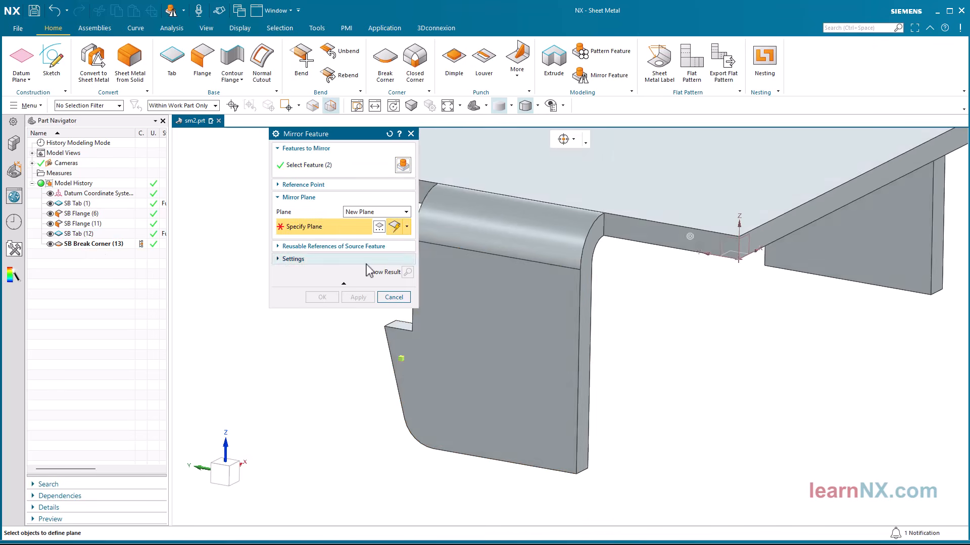
pyautogui.click(659, 342)
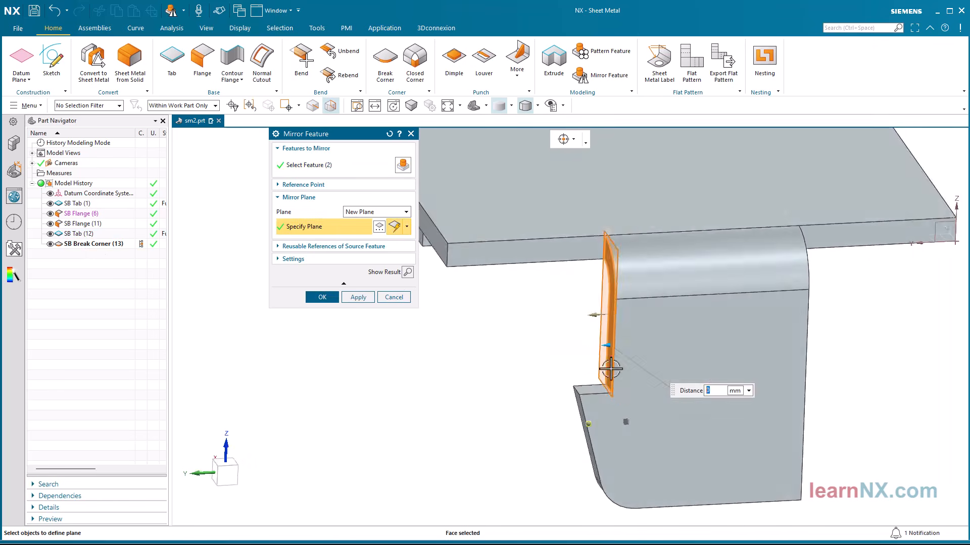
pyautogui.click(563, 353)
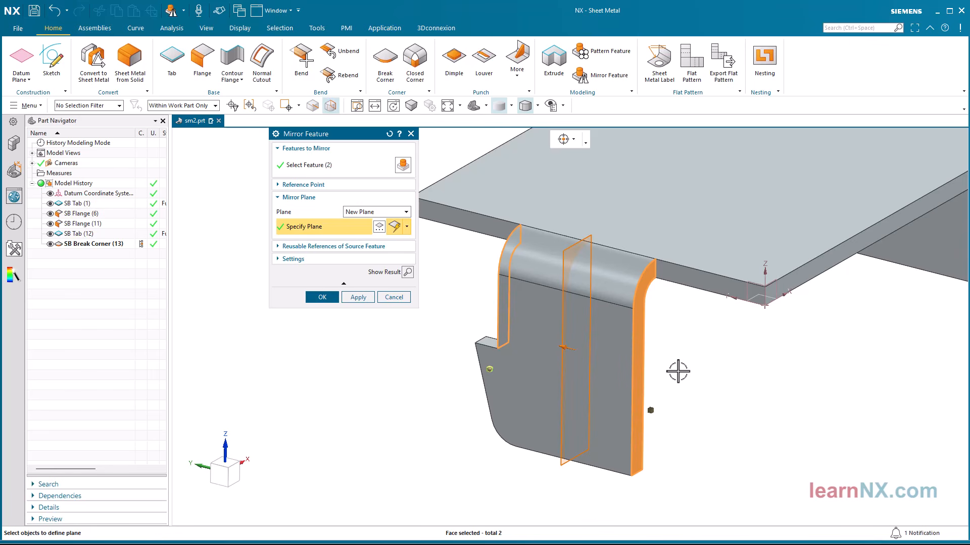
pyautogui.click(326, 298)
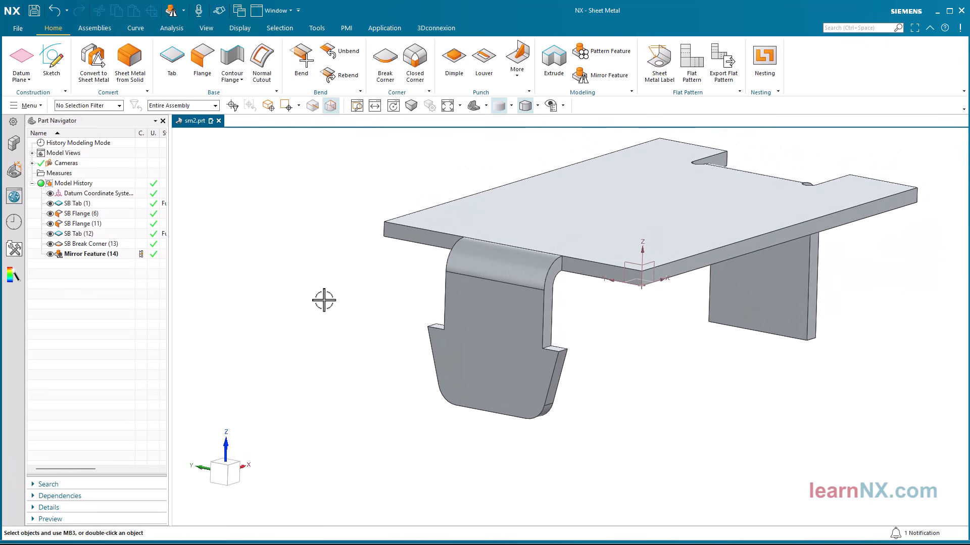
# Mirror the secondary tab, corner break and previous mirror feature onto the second flange about a new plane midway between both flanges.
pyautogui.click(608, 82)
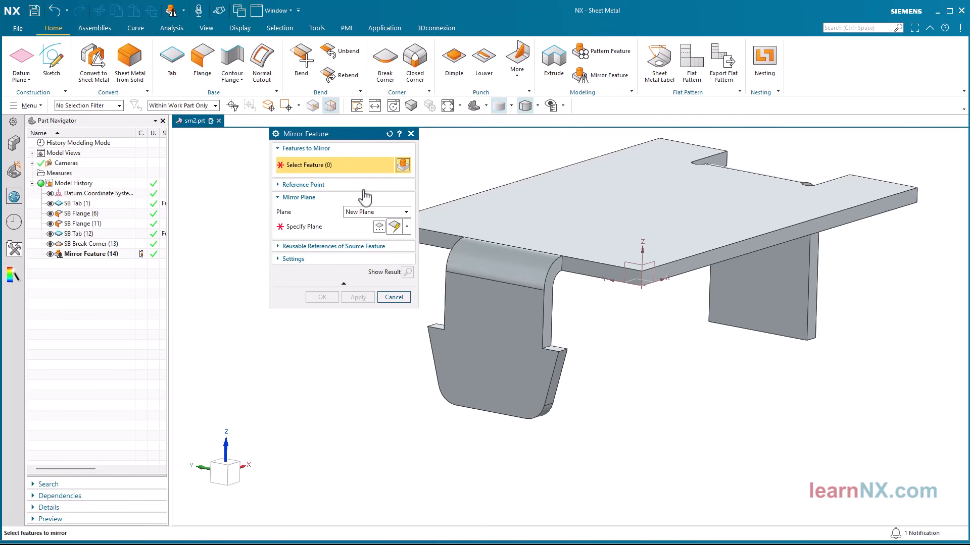
pyautogui.click(88, 245)
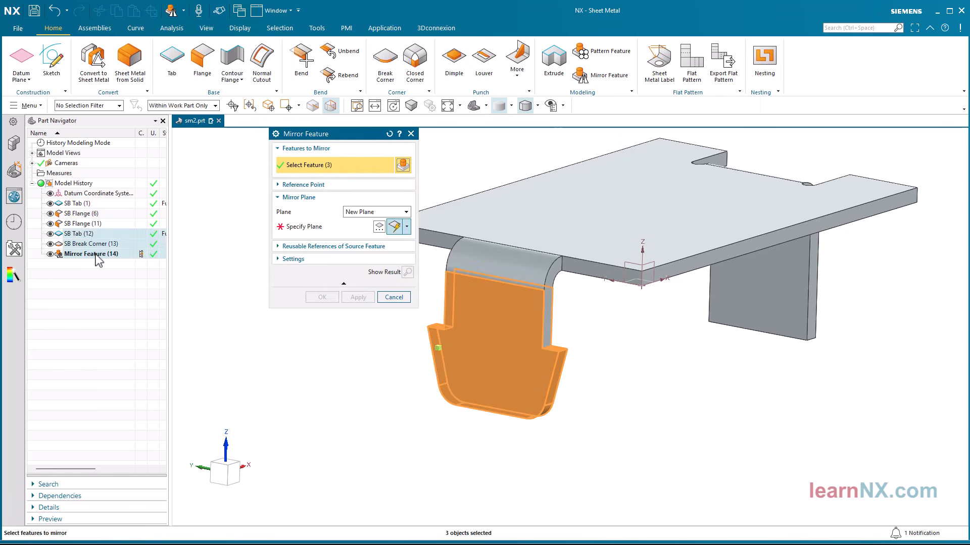
pyautogui.click(300, 229)
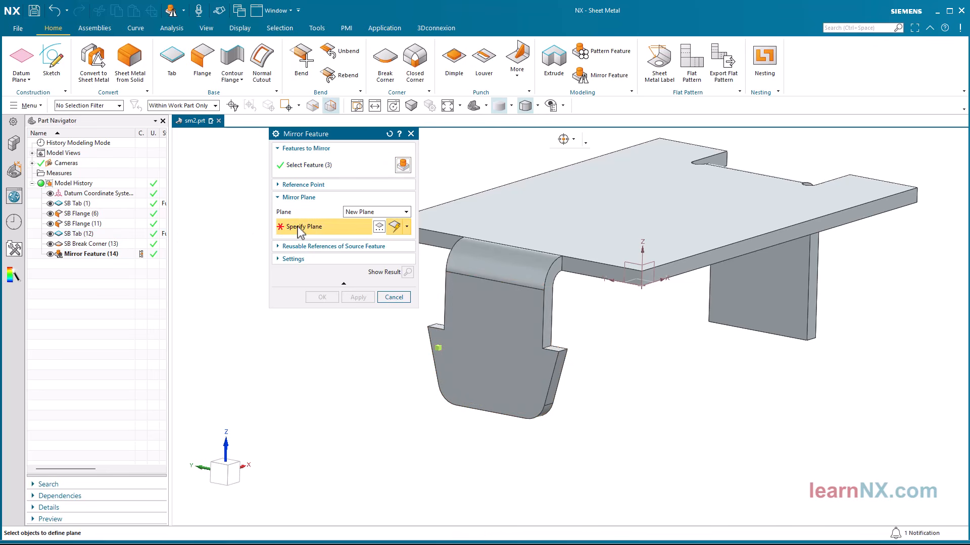
pyautogui.click(502, 335)
pyautogui.click(893, 297)
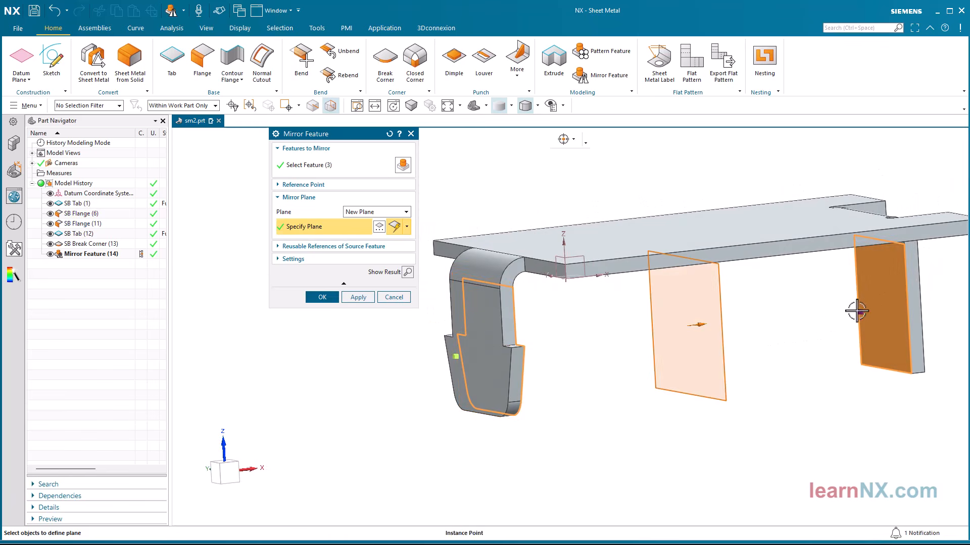
pyautogui.click(322, 297)
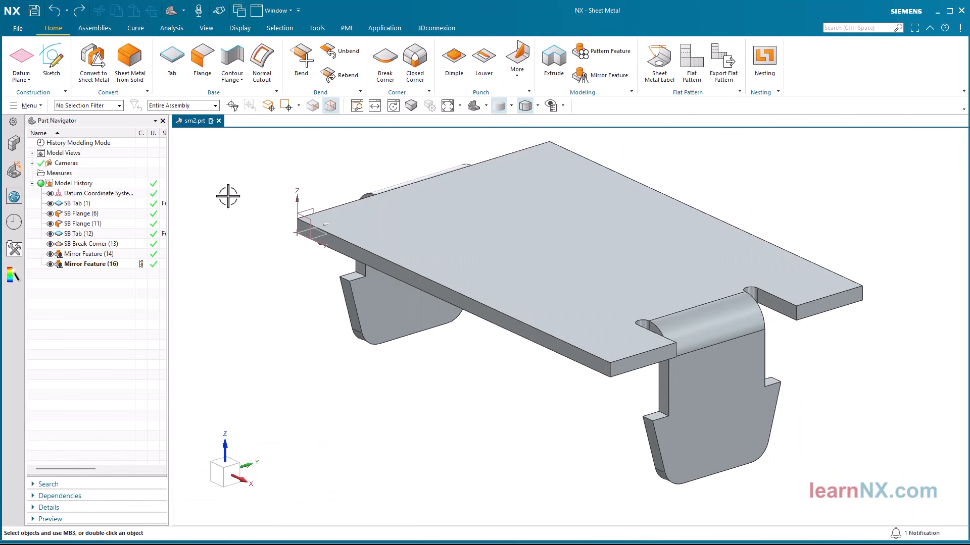
# Add a full-width flange 35 mm long at 90° along the base tab's long edge, with inside length reference and bend outside.
pyautogui.click(201, 60)
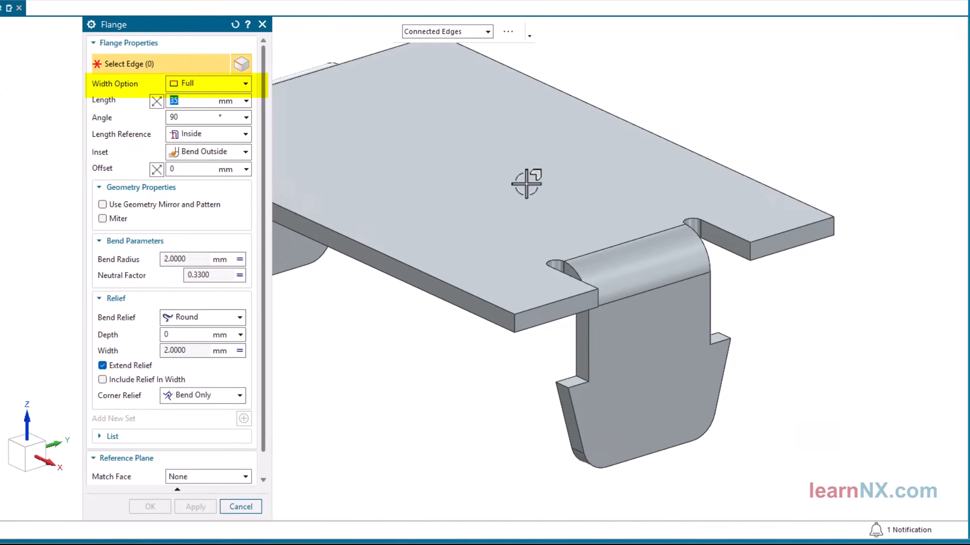
pyautogui.click(647, 122)
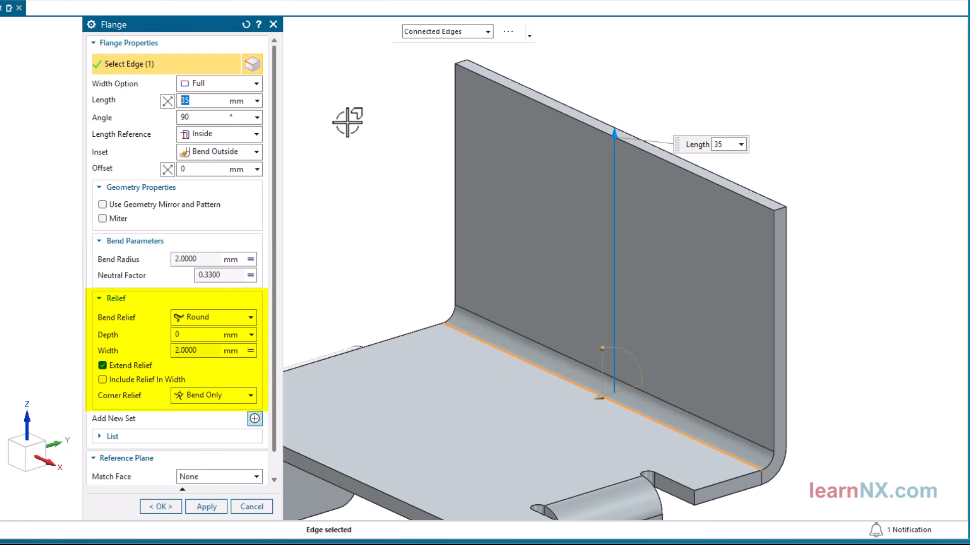
pyautogui.click(156, 506)
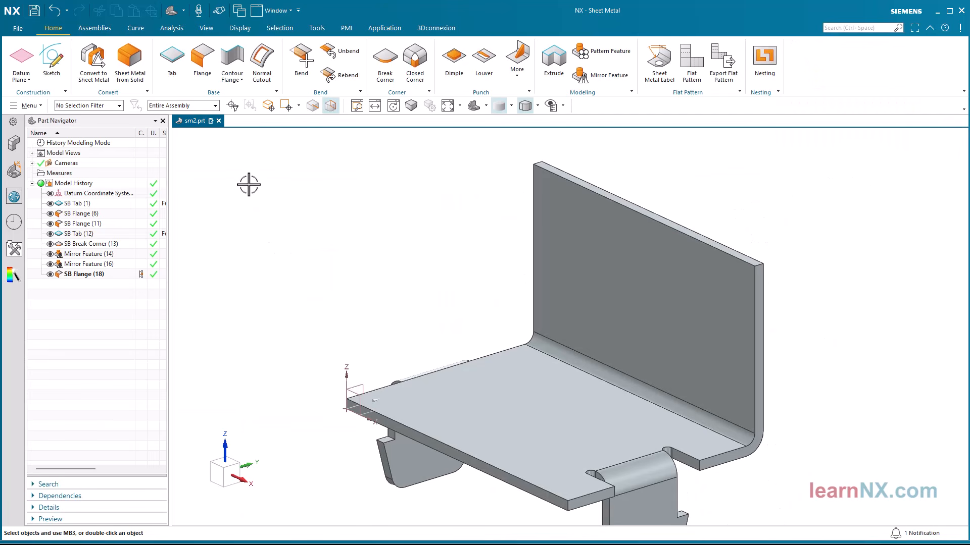
# Define a full-width flange on the tall flange's top edge, pointing outward away from the base, 15 mm long with Outside length reference.
pyautogui.click(198, 60)
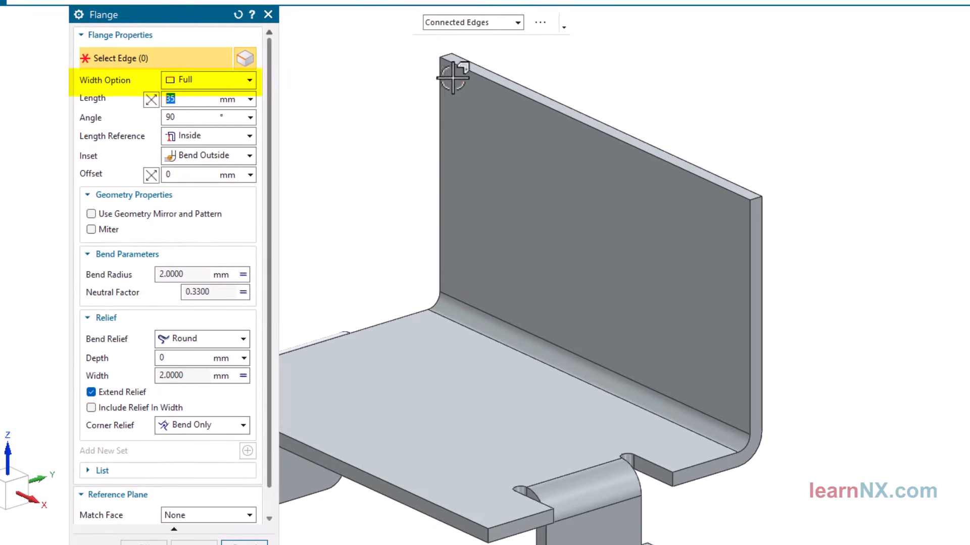
pyautogui.click(465, 66)
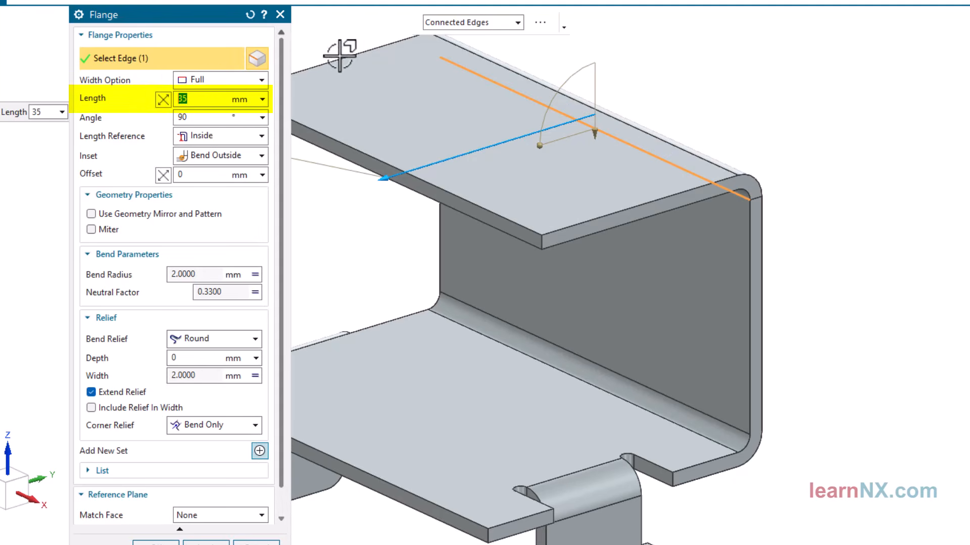
pyautogui.click(162, 98)
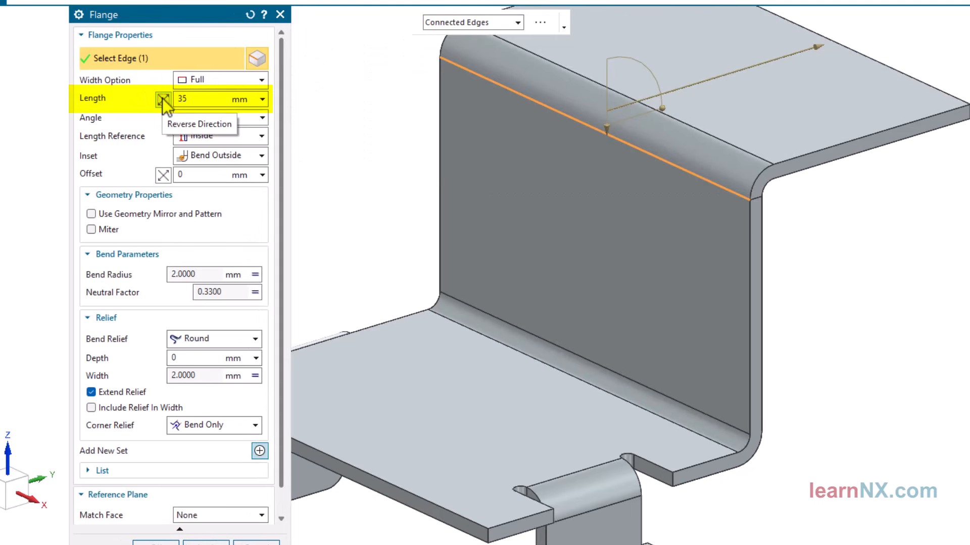
pyautogui.doubleClick(185, 98)
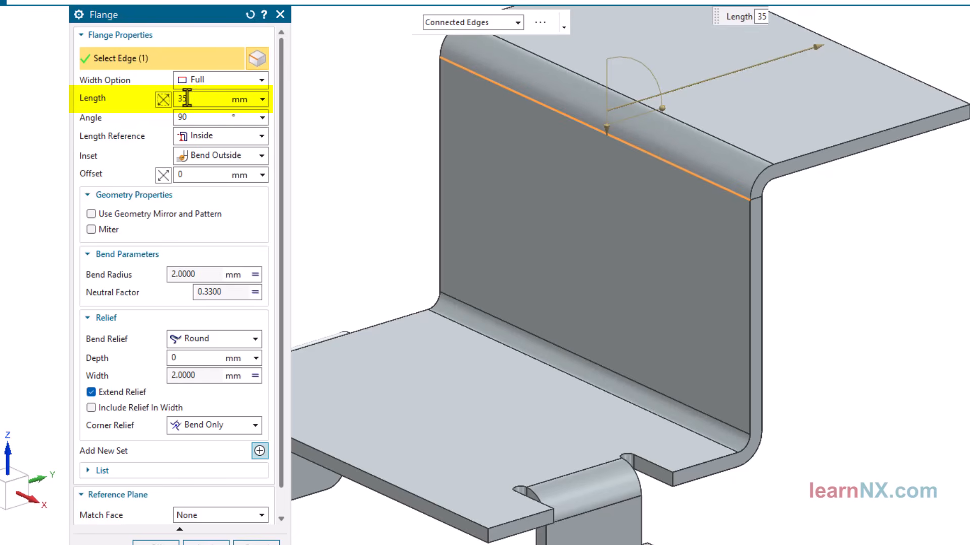
pyautogui.write('15')
pyautogui.press('Return')
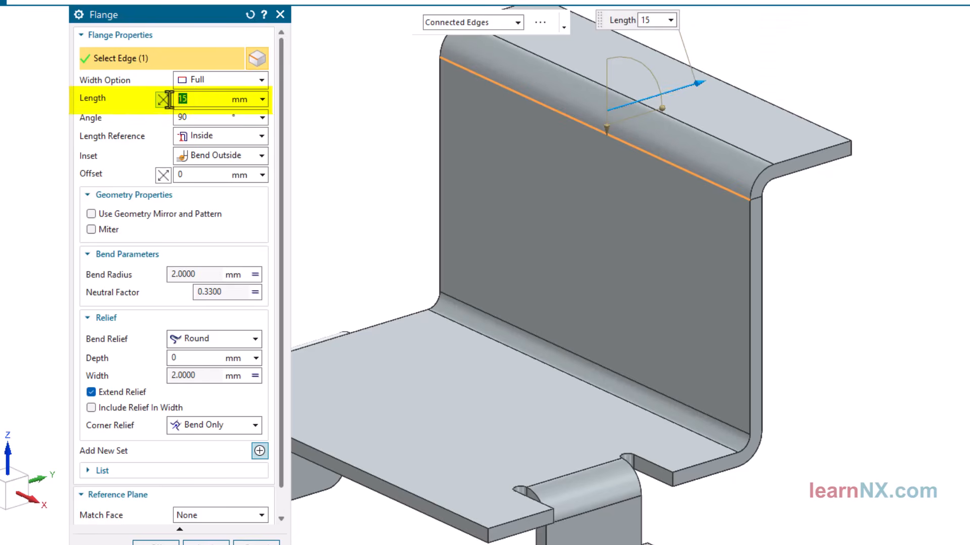
pyautogui.moveTo(301, 147); pyautogui.dragTo(302, 148, button='middle')
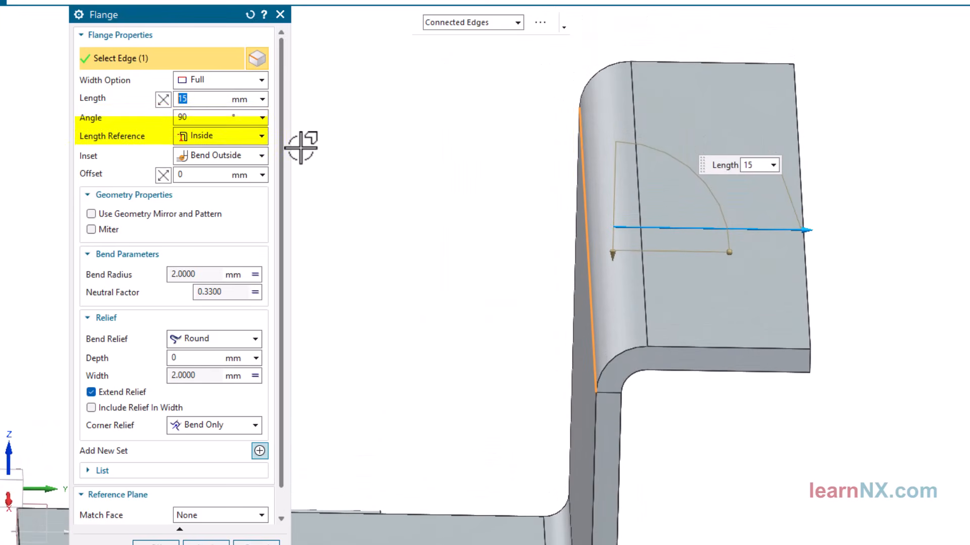
pyautogui.click(259, 137)
pyautogui.click(240, 167)
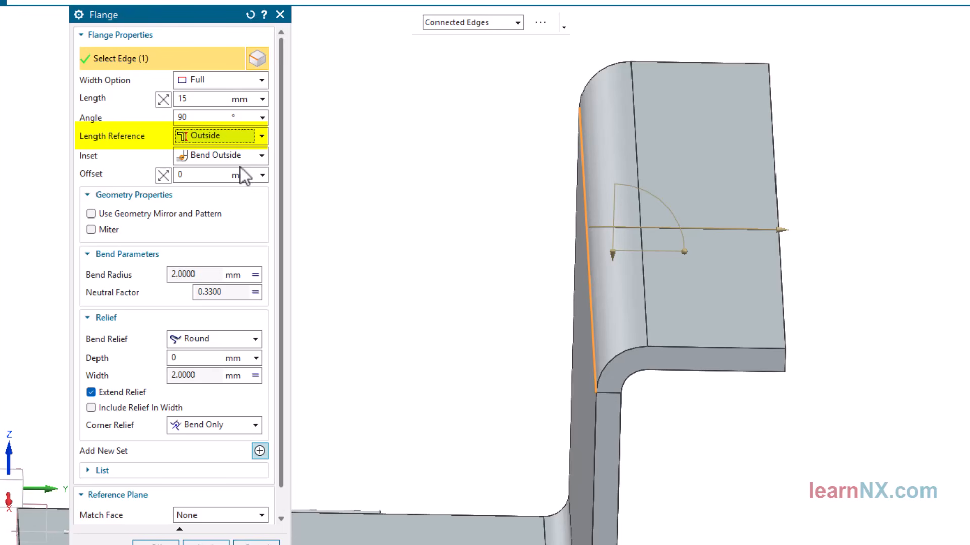
pyautogui.moveTo(394, 161); pyautogui.dragTo(362, 134, button='middle')
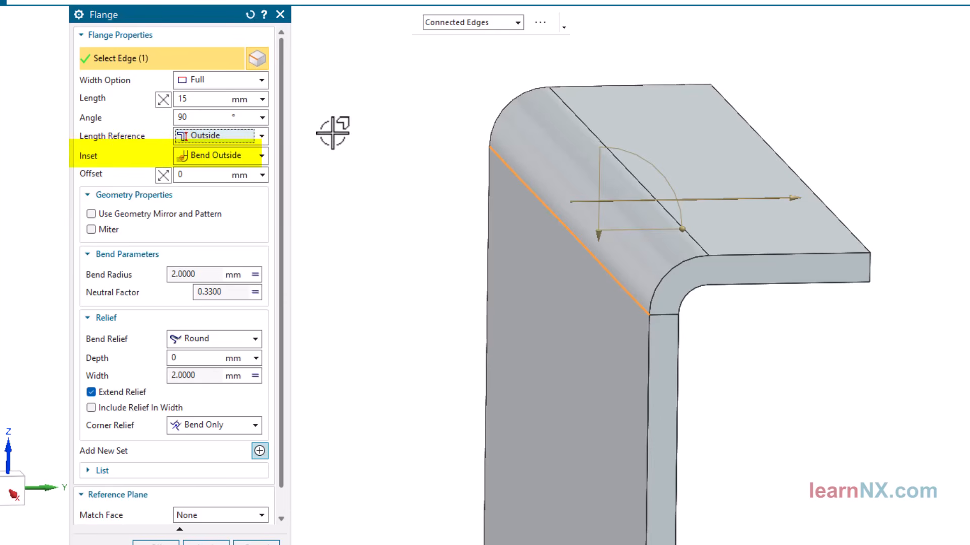
# Set the new flange's inset to Material Inside OML and its angle to 70°.
pyautogui.click(262, 155)
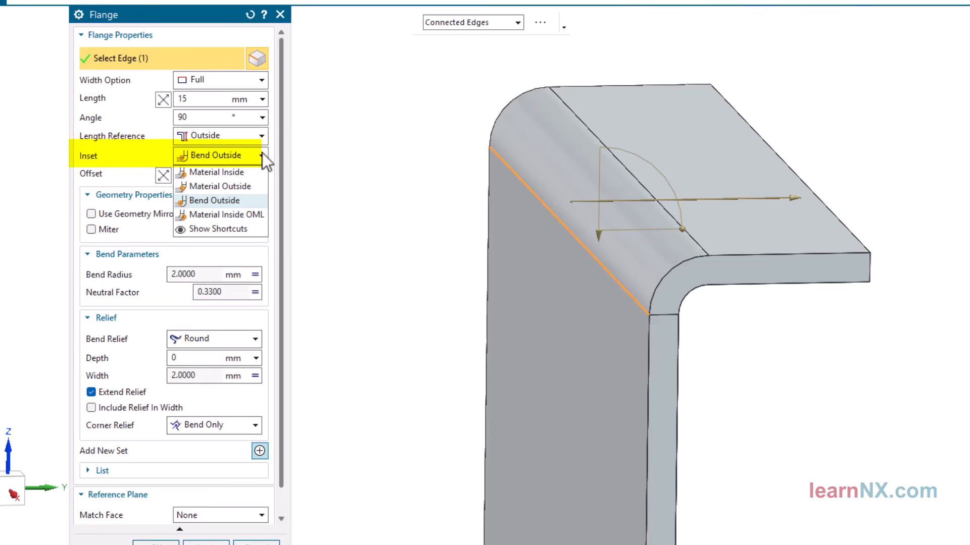
pyautogui.click(240, 172)
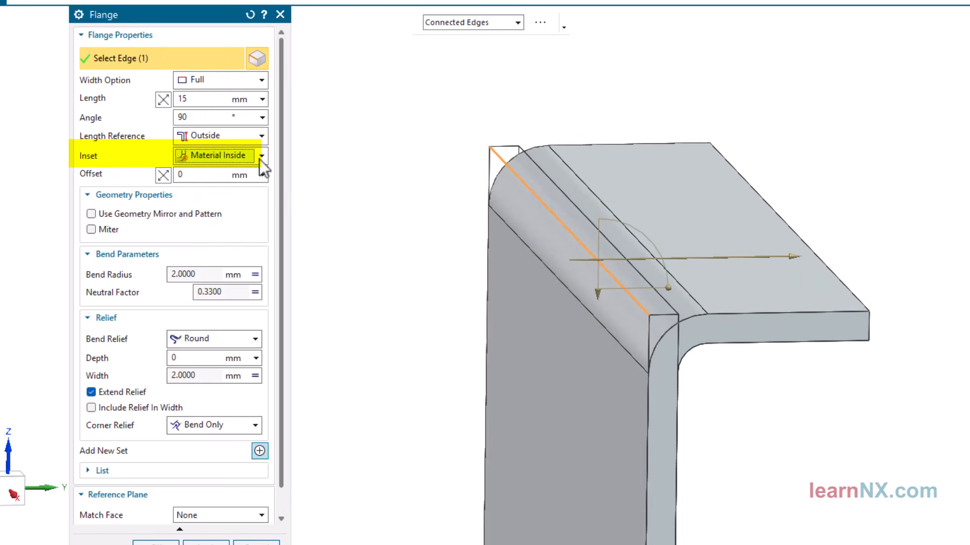
pyautogui.click(261, 156)
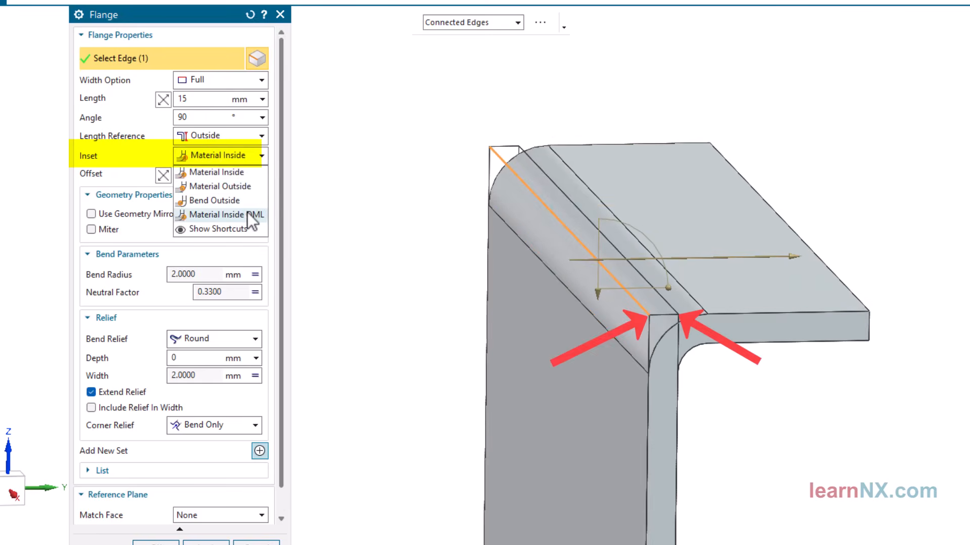
pyautogui.click(223, 215)
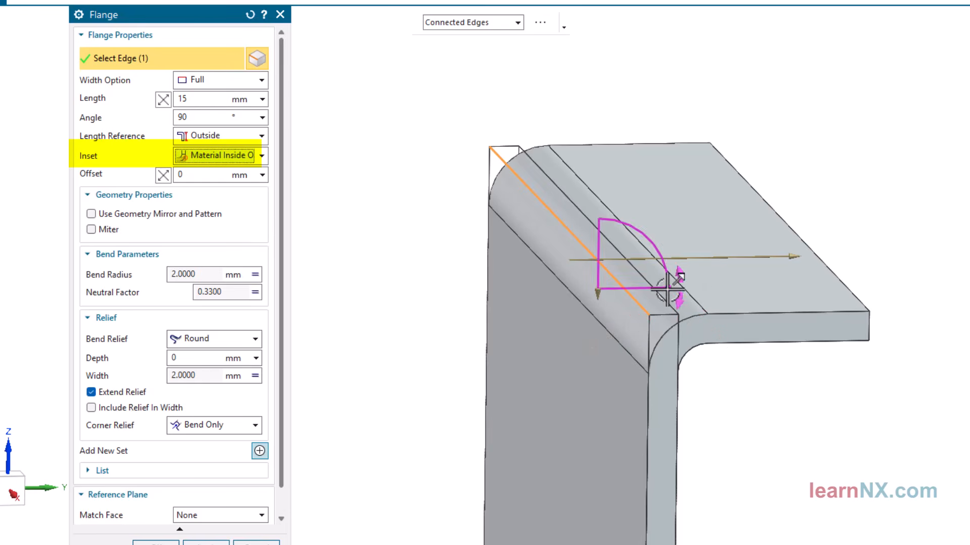
pyautogui.moveTo(665, 282); pyautogui.dragTo(454, 208)
# Compare the Material Inside inset at the 70° bend and create the flange with Material Inside OML.
pyautogui.click(243, 156)
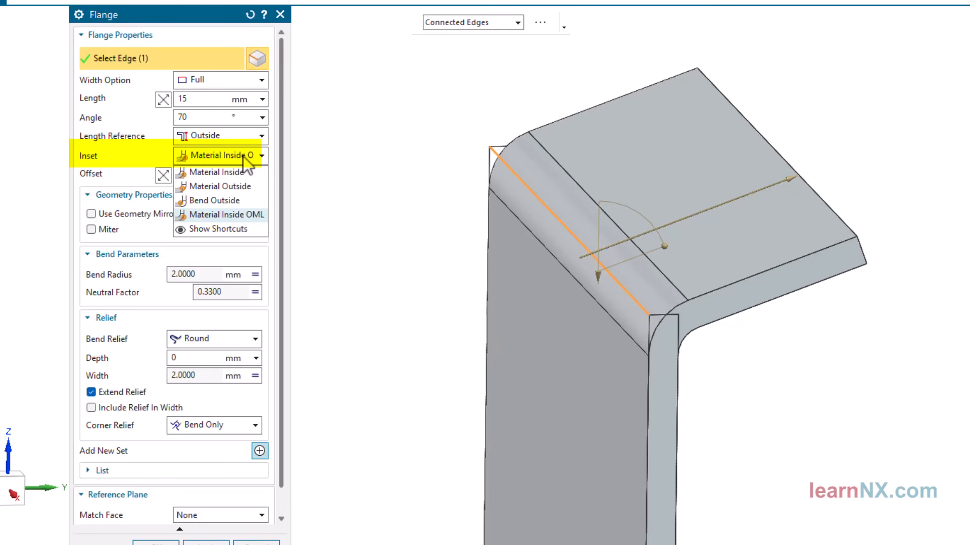
pyautogui.click(232, 172)
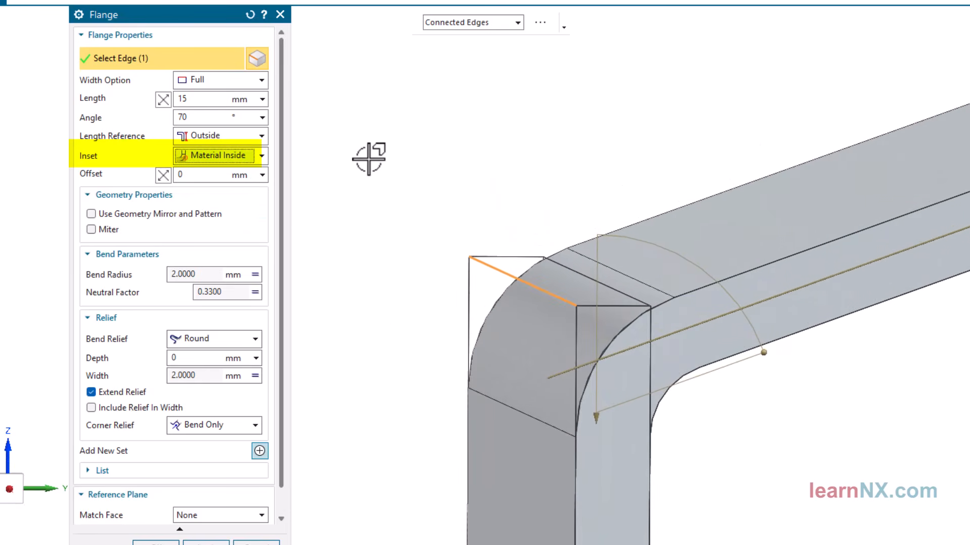
pyautogui.click(262, 156)
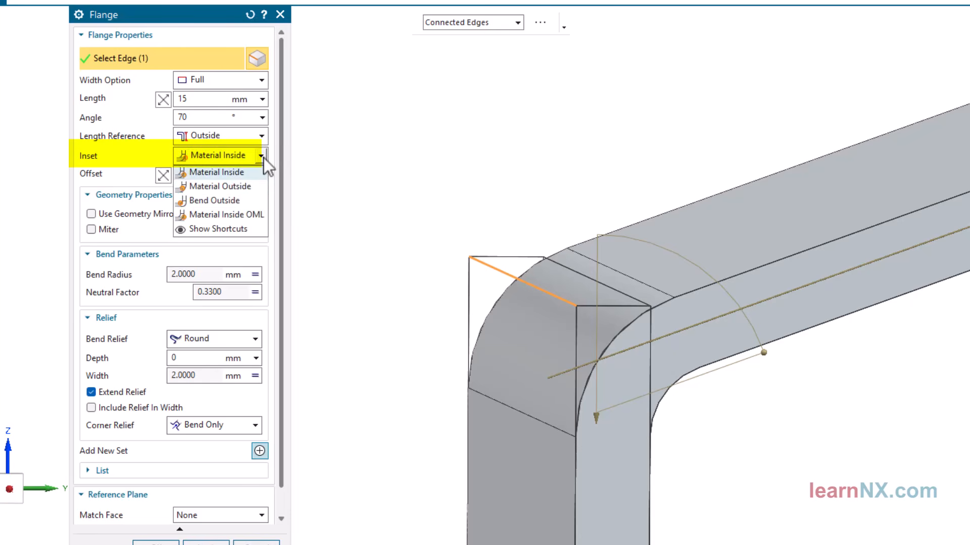
pyautogui.click(247, 214)
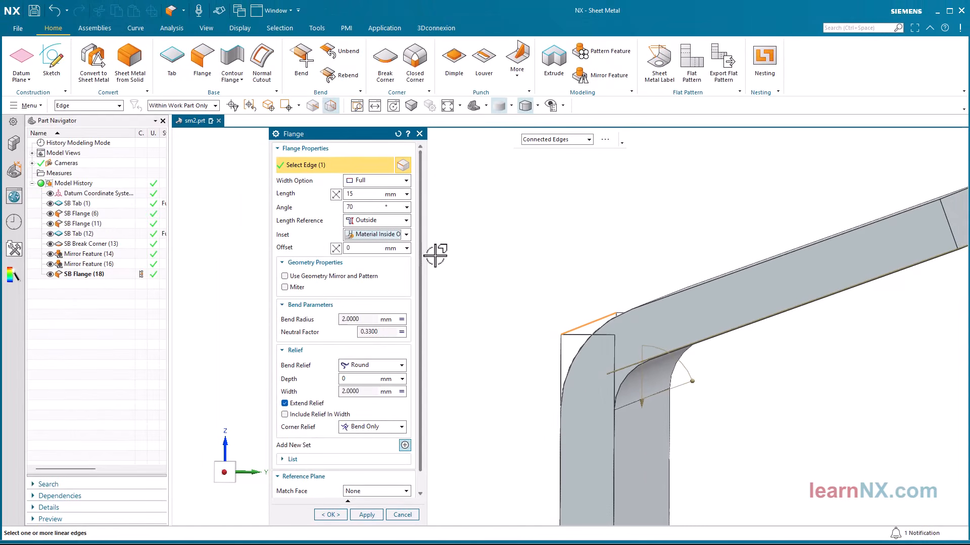
pyautogui.click(329, 514)
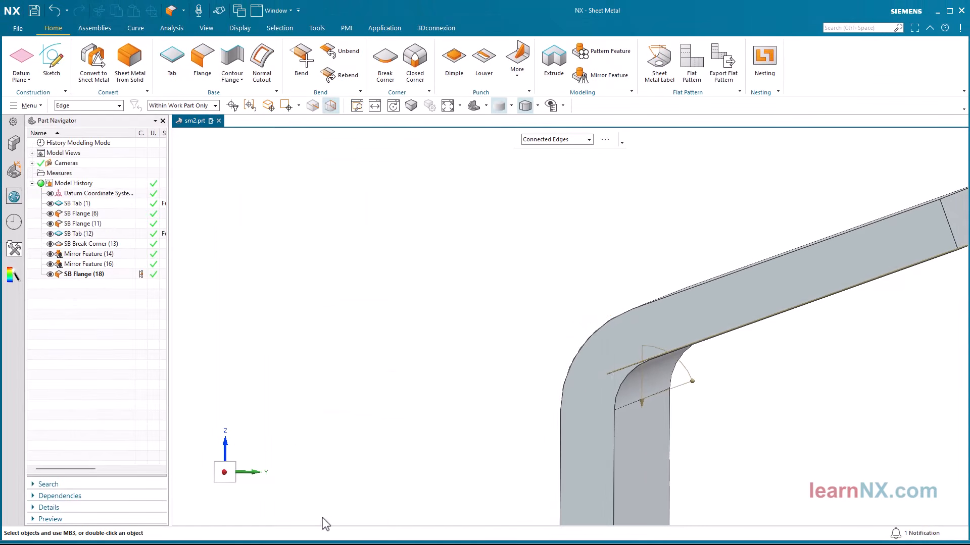
pyautogui.hotkey('ctrl', 'f')
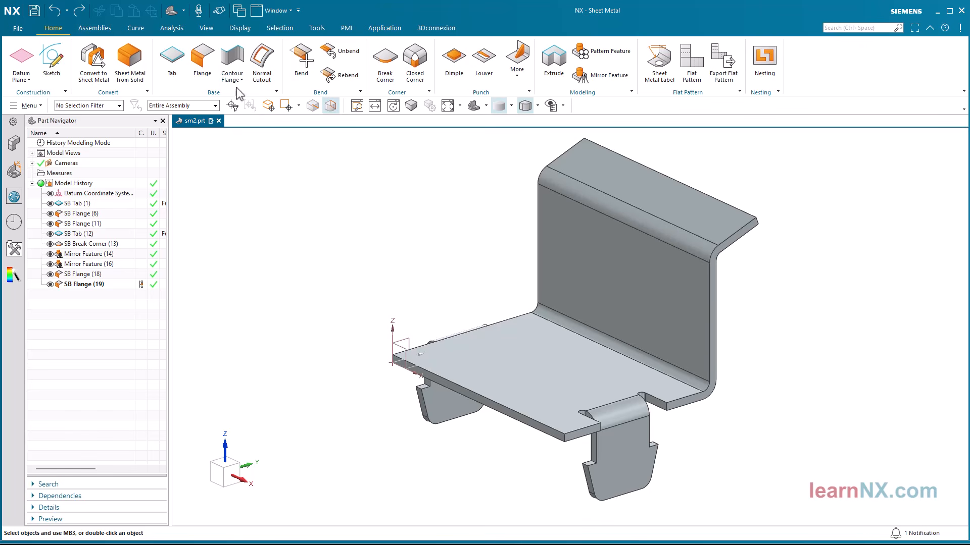
# Add an At End flange 20 mm wide and 5 mm long at 90° on the base tab's free long edge, starting from the origin corner.
pyautogui.click(206, 59)
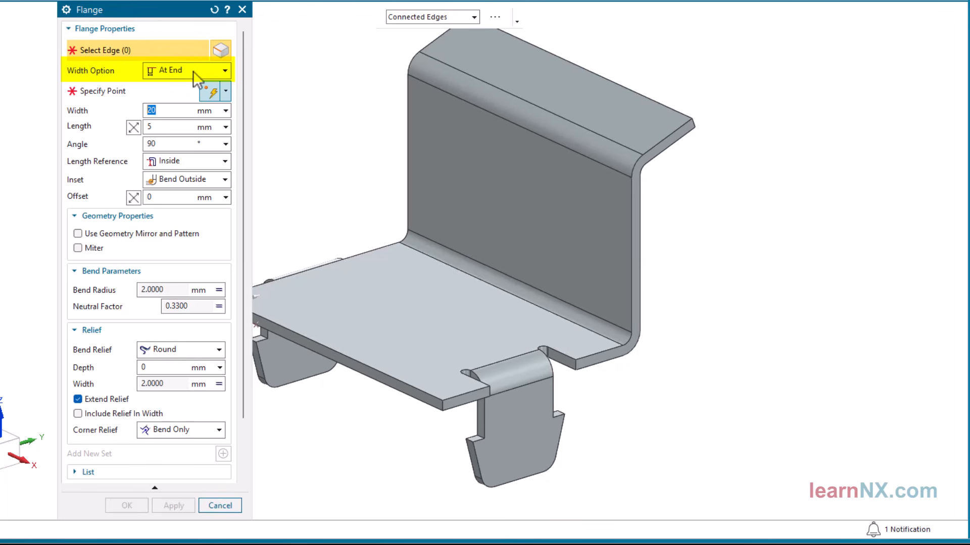
pyautogui.scroll(5, 328, 101)
pyautogui.scroll(4, 351, 178)
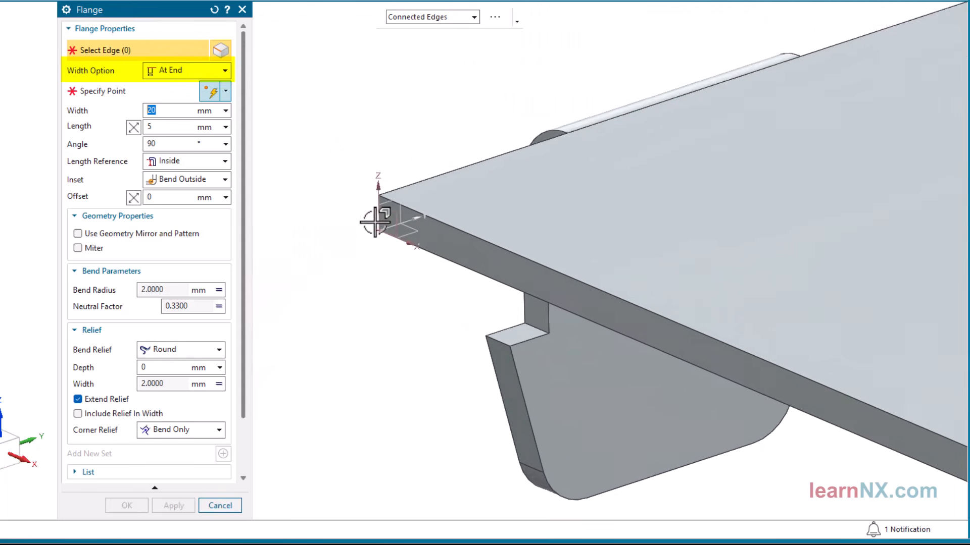
pyautogui.click(407, 204)
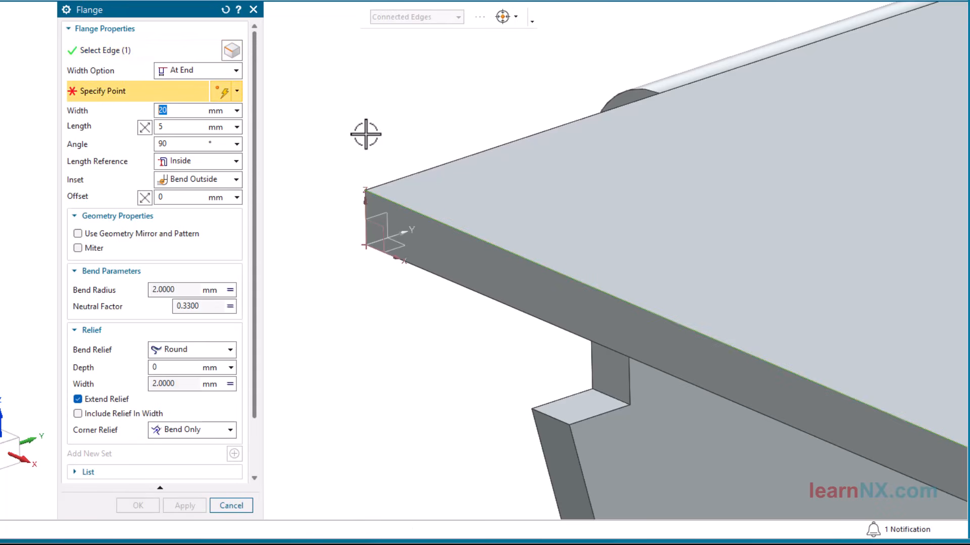
pyautogui.click(364, 190)
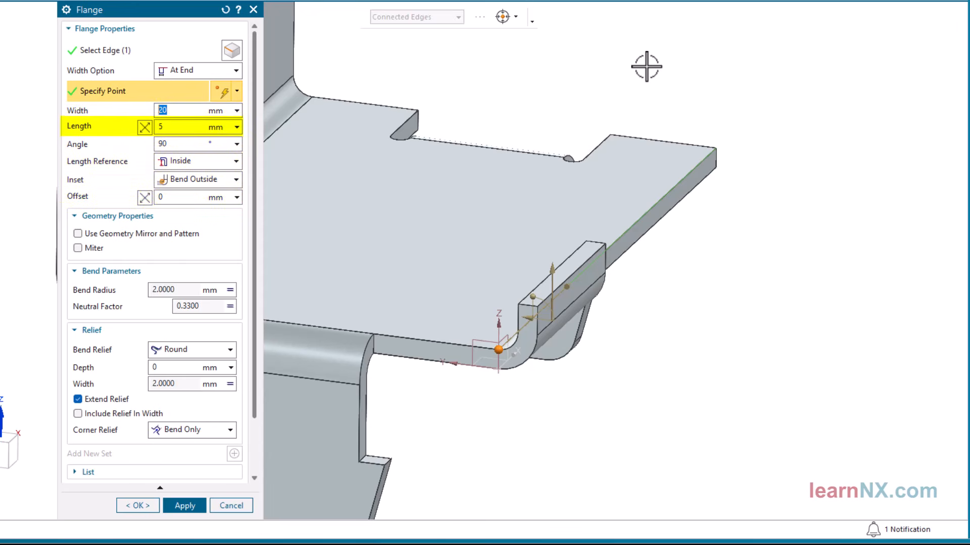
pyautogui.click(132, 507)
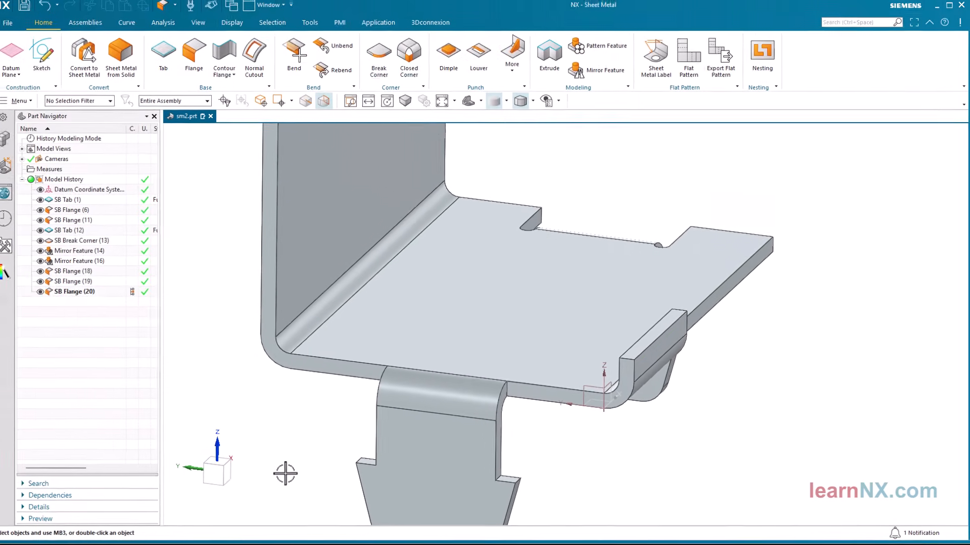
pyautogui.hotkey('ctrl', 'f')
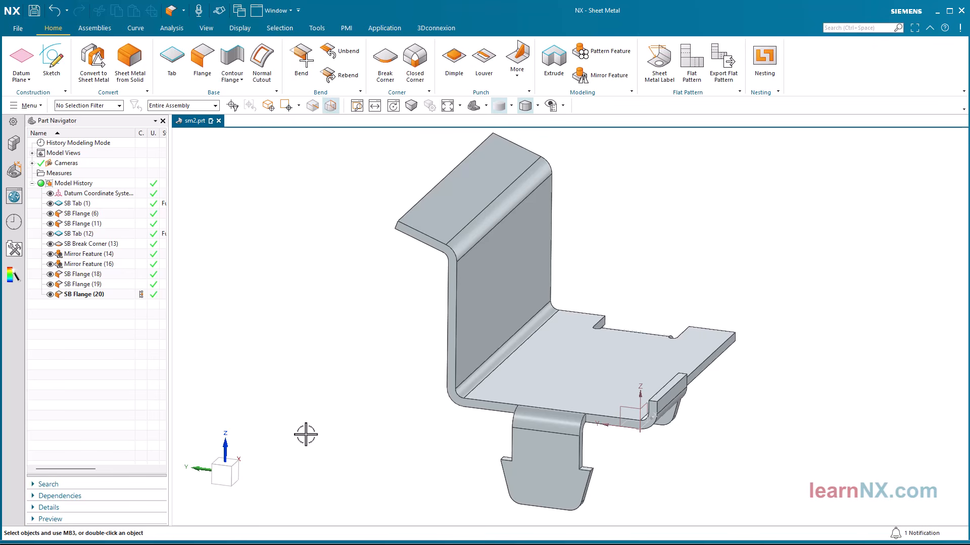
# Create an associative datum plane at 0 mm offset on the 70° flange's top face, resized to about 20 by 89 mm.
pyautogui.click(18, 66)
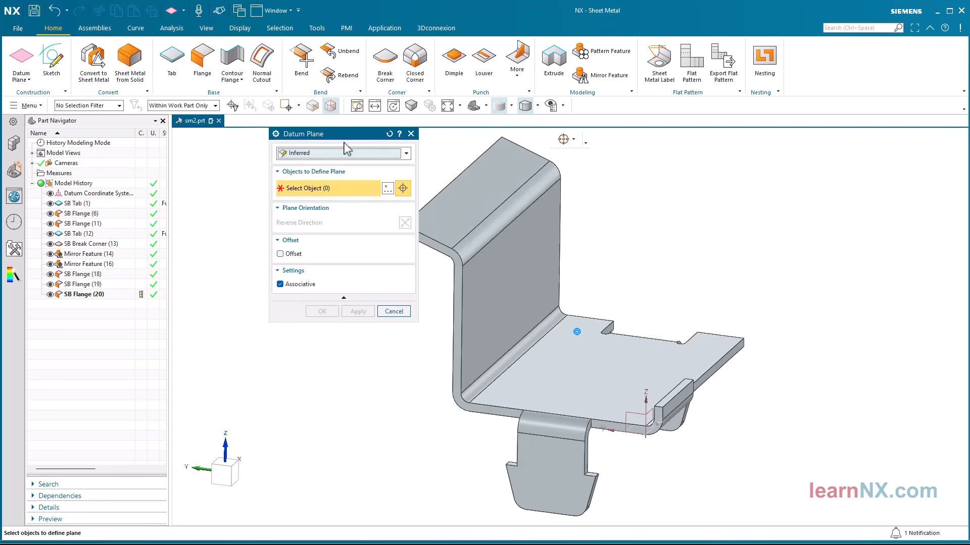
pyautogui.click(468, 238)
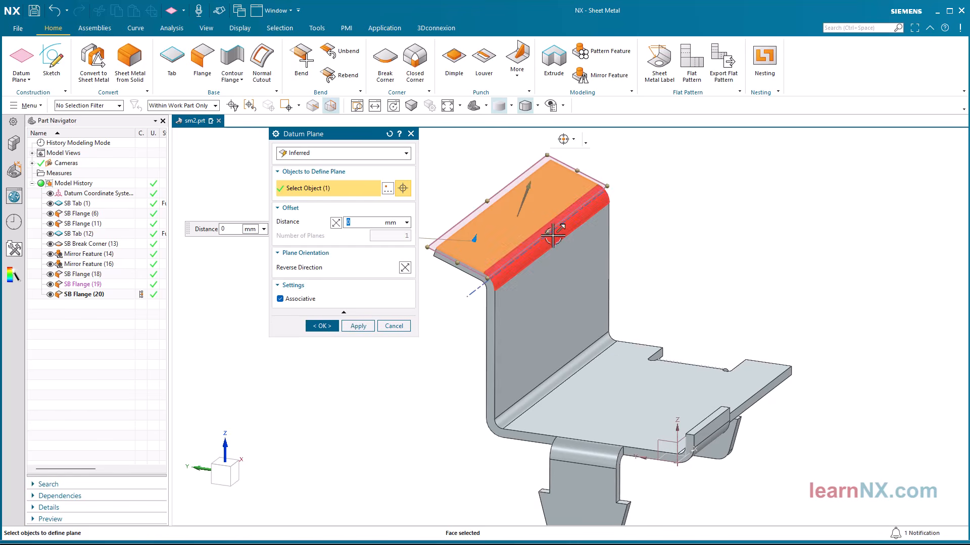
pyautogui.moveTo(553, 235); pyautogui.dragTo(810, 431)
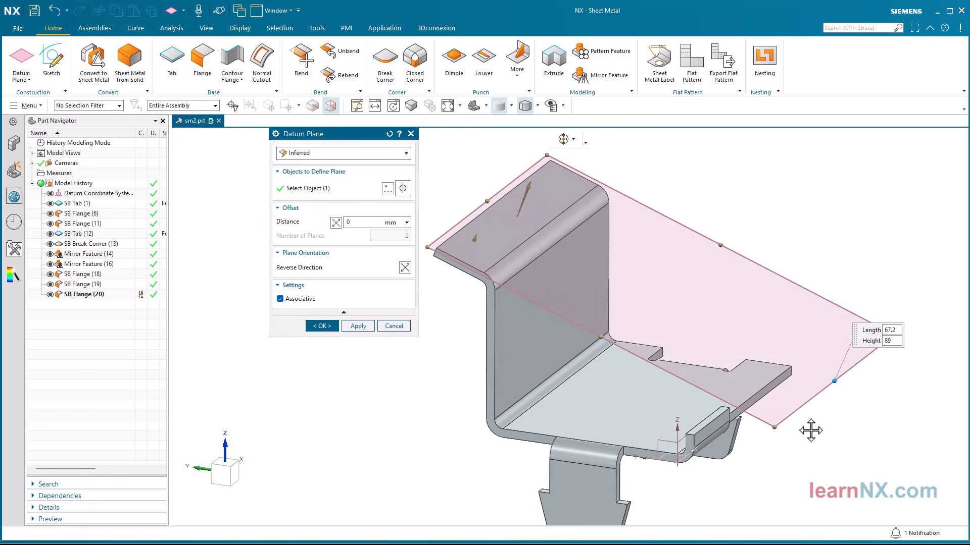
pyautogui.moveTo(716, 243); pyautogui.dragTo(644, 321)
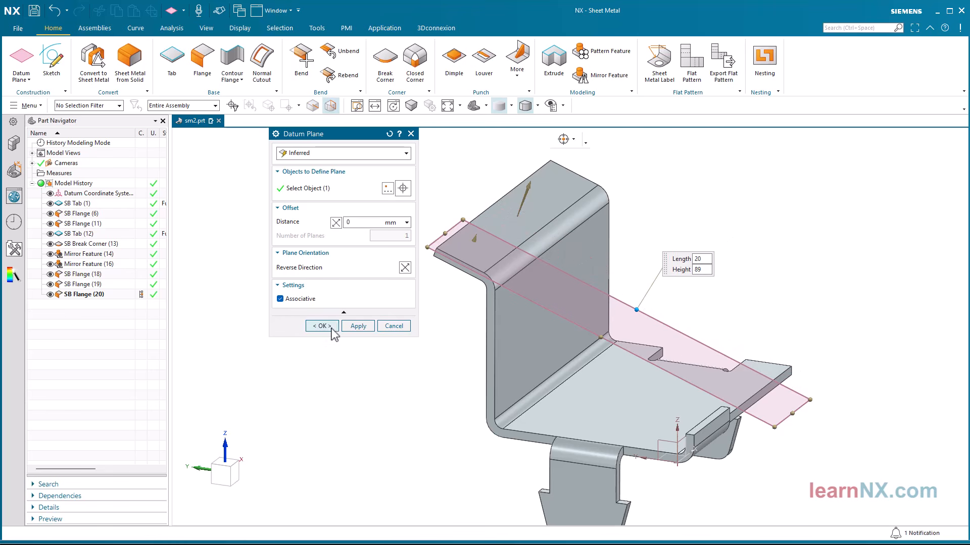
pyautogui.click(331, 327)
# Start a Full-width flange on the upper outer edge of the short 20 mm wide flange at the origin corner.
pyautogui.scroll(4, 307, 329)
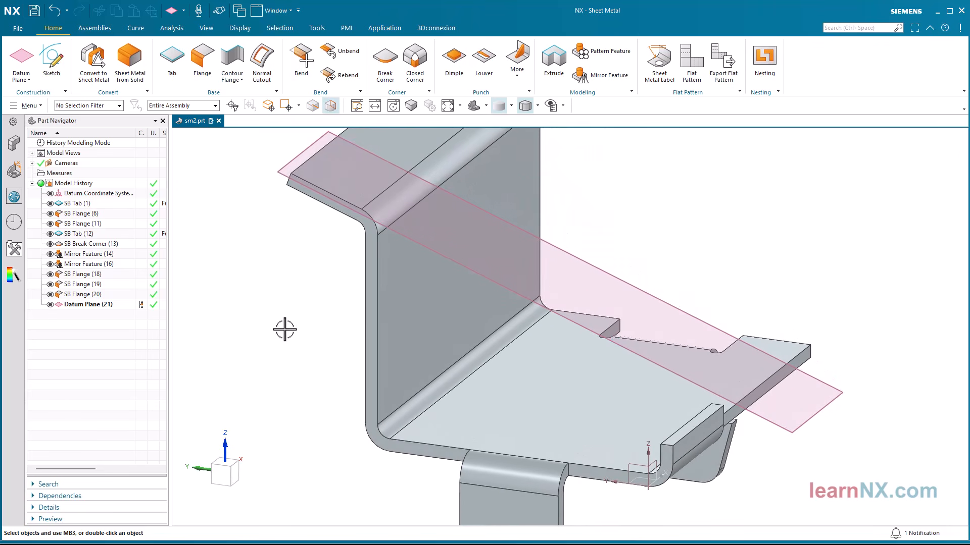
pyautogui.click(201, 63)
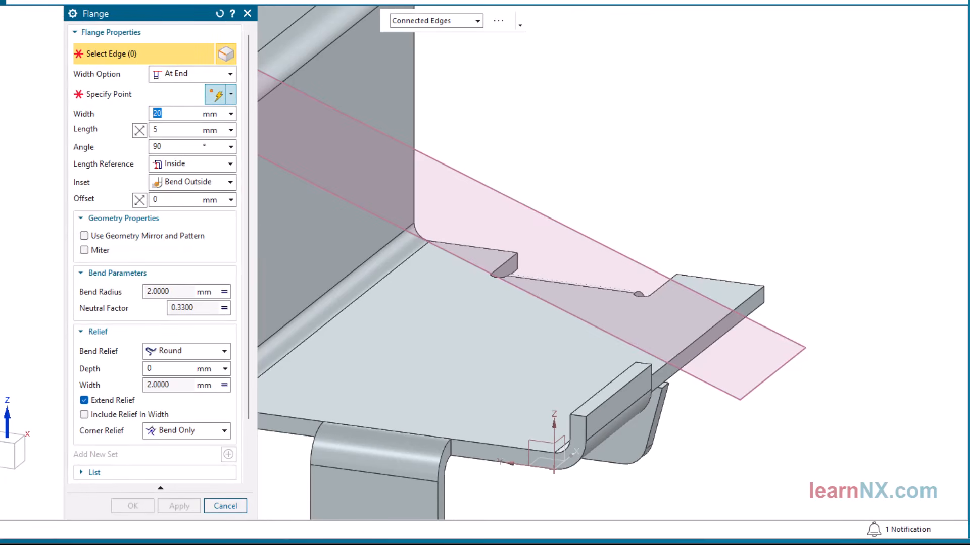
pyautogui.click(183, 81)
pyautogui.click(175, 90)
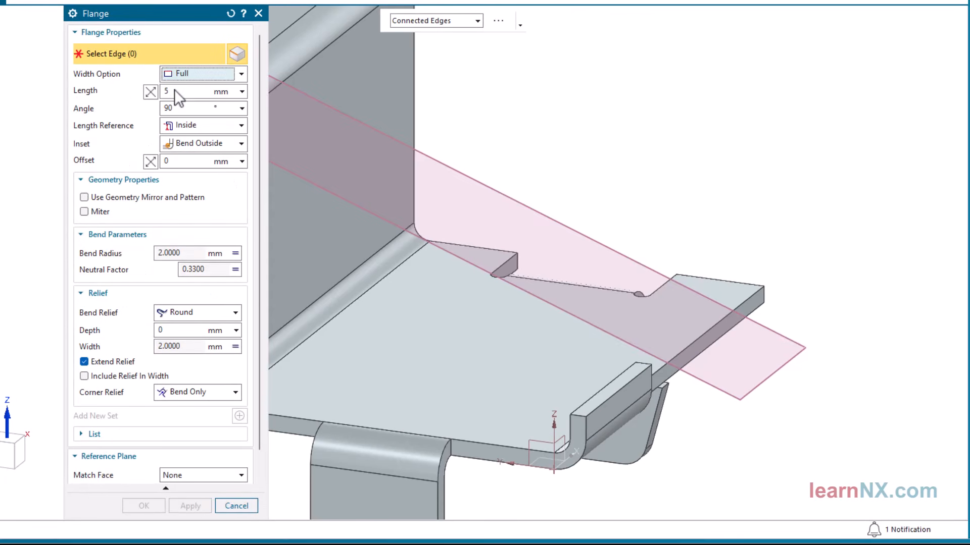
pyautogui.click(595, 409)
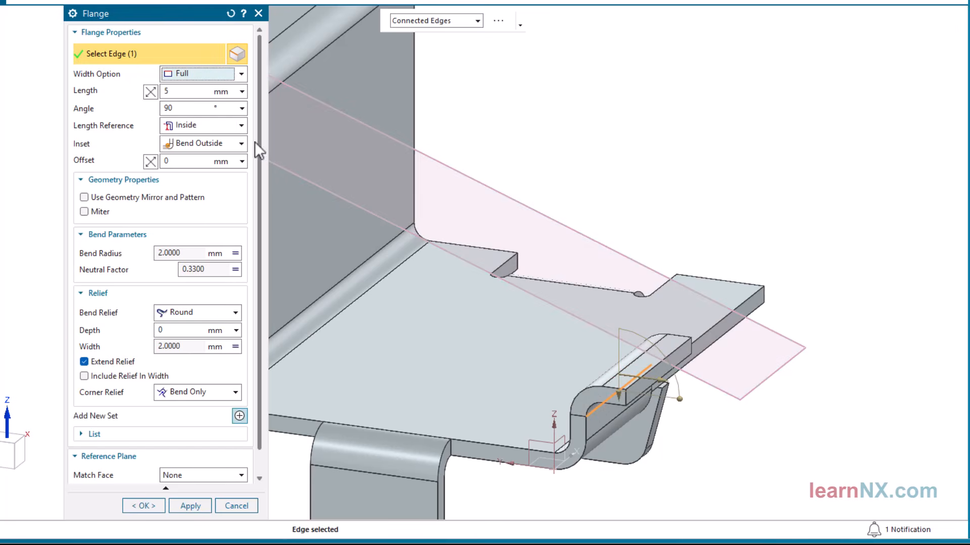
# Measure the new flange's length by the Tangent reference and set the length to 15 mm.
pyautogui.click(236, 126)
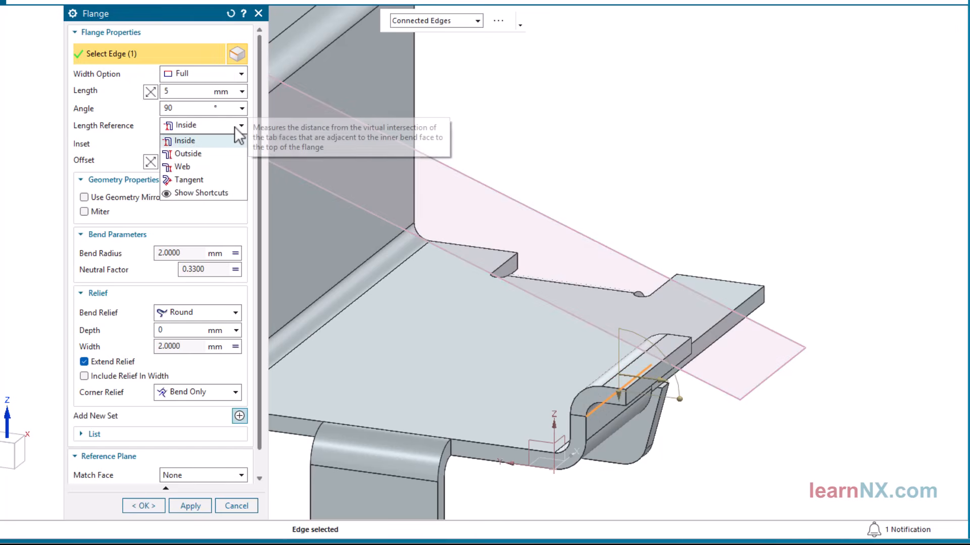
pyautogui.click(212, 180)
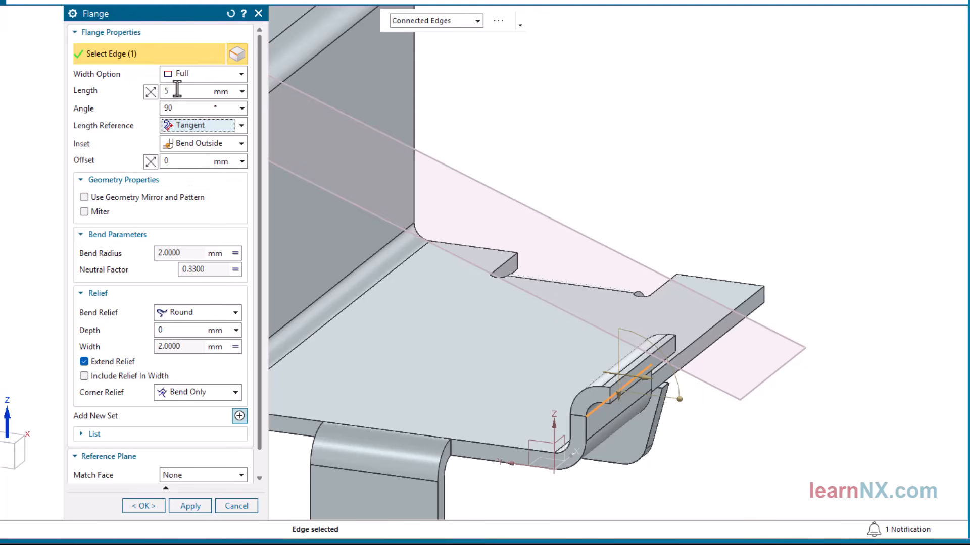
pyautogui.click(176, 90)
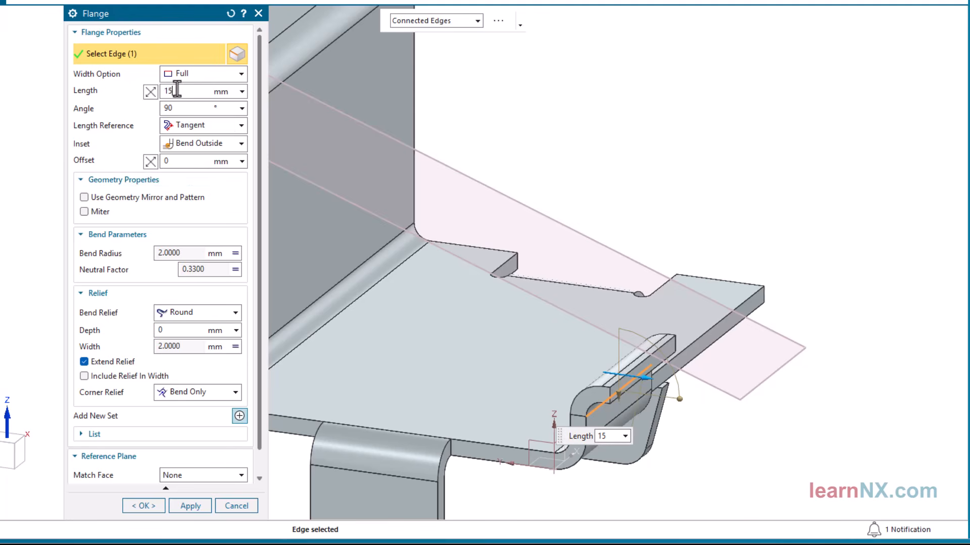
pyautogui.press('Return')
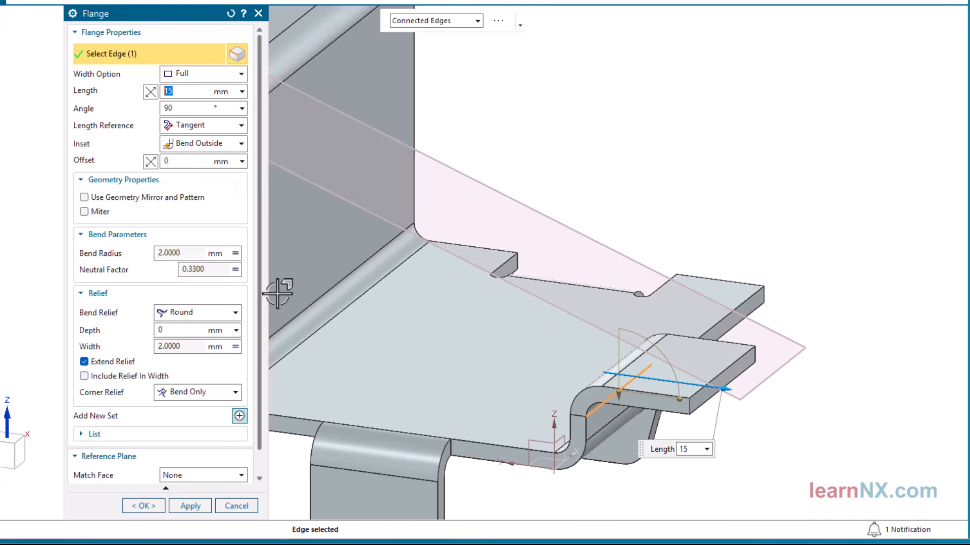
# Match the new flange Until Selected to the tall side's sloping top flange face at a distance of 0 mm.
pyautogui.click(237, 473)
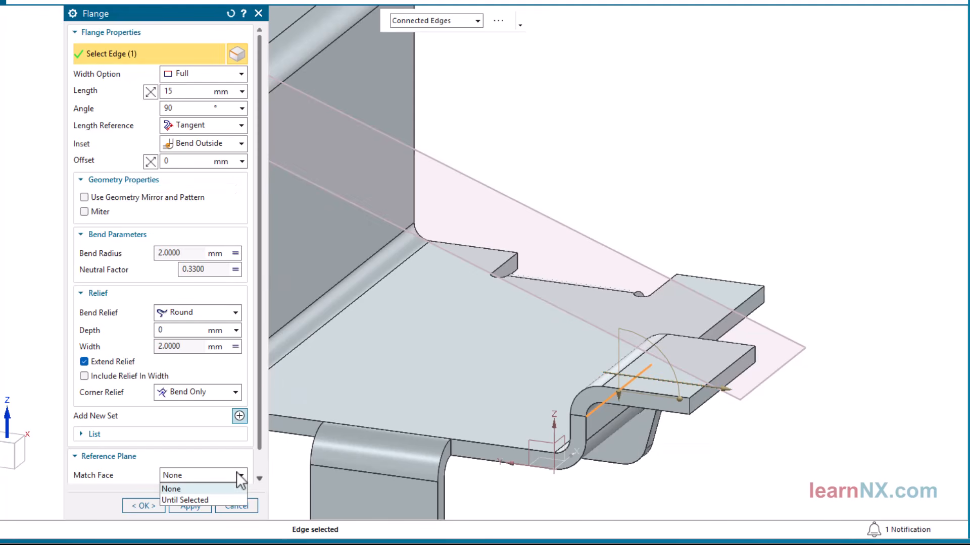
pyautogui.click(227, 497)
pyautogui.moveTo(303, 384); pyautogui.dragTo(431, 113, button='middle')
pyautogui.click(425, 107)
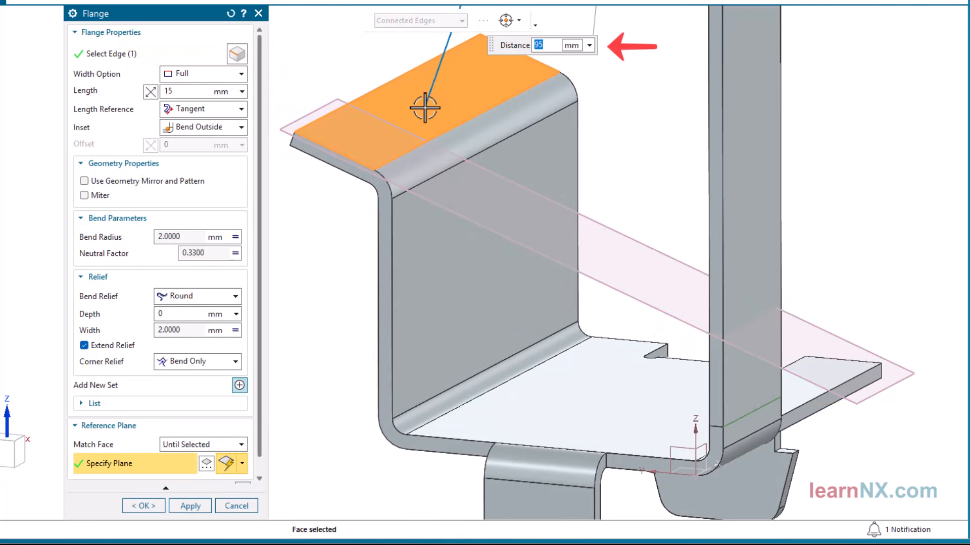
pyautogui.write('0')
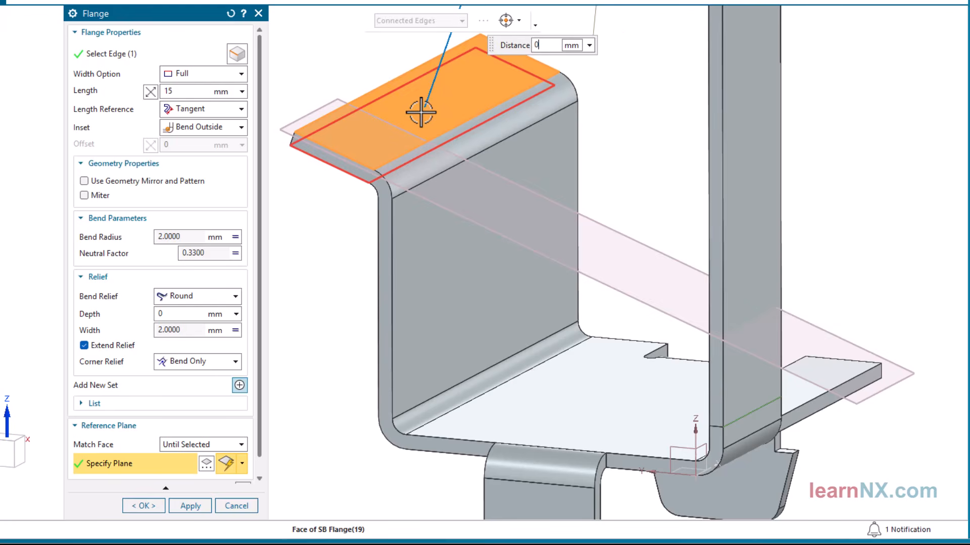
pyautogui.press('Return')
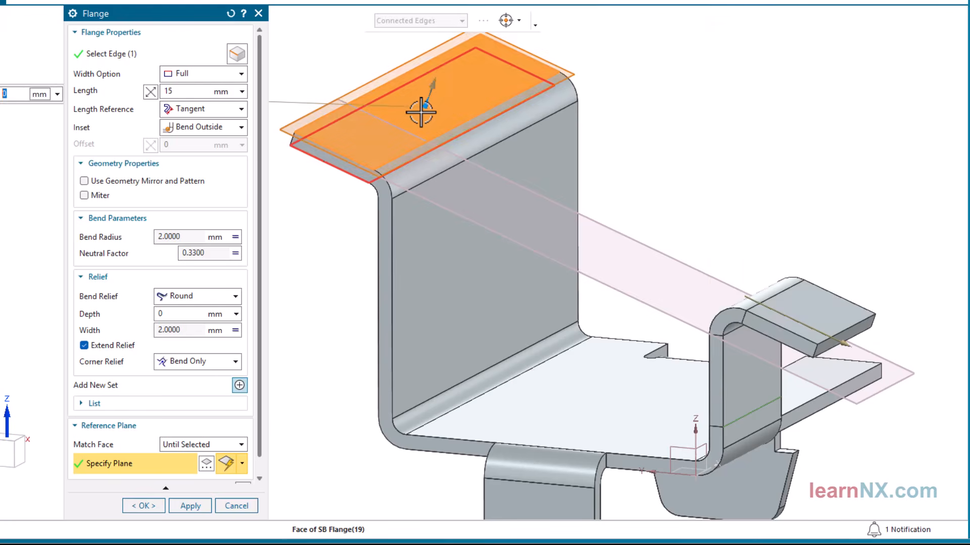
# Compare the Material Inside OML inset with Material Inside and create the matched flange with Material Inside.
pyautogui.click(241, 127)
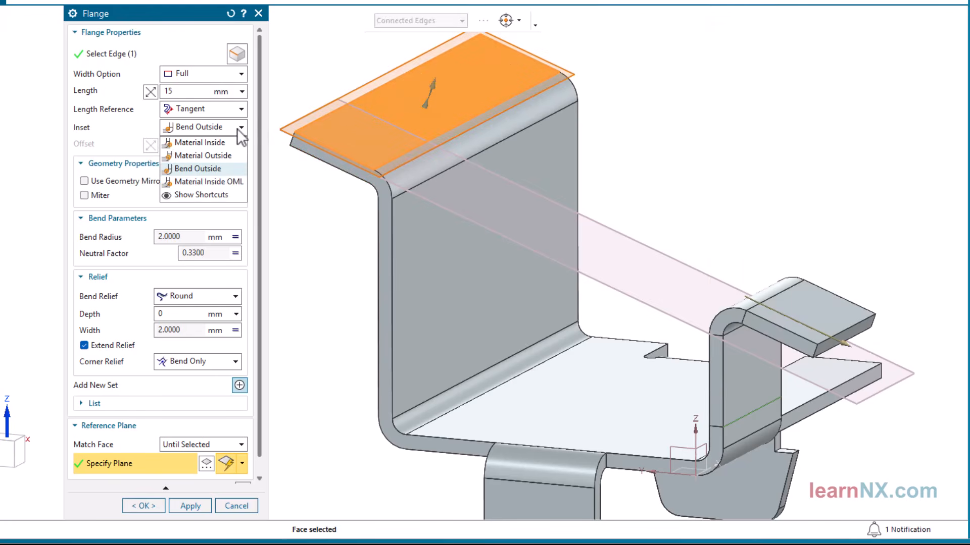
pyautogui.click(231, 143)
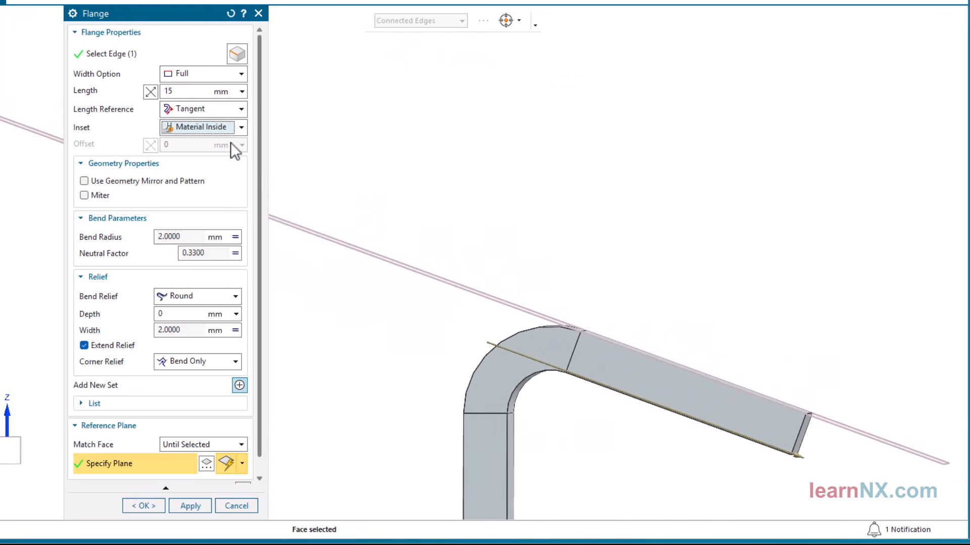
pyautogui.click(242, 128)
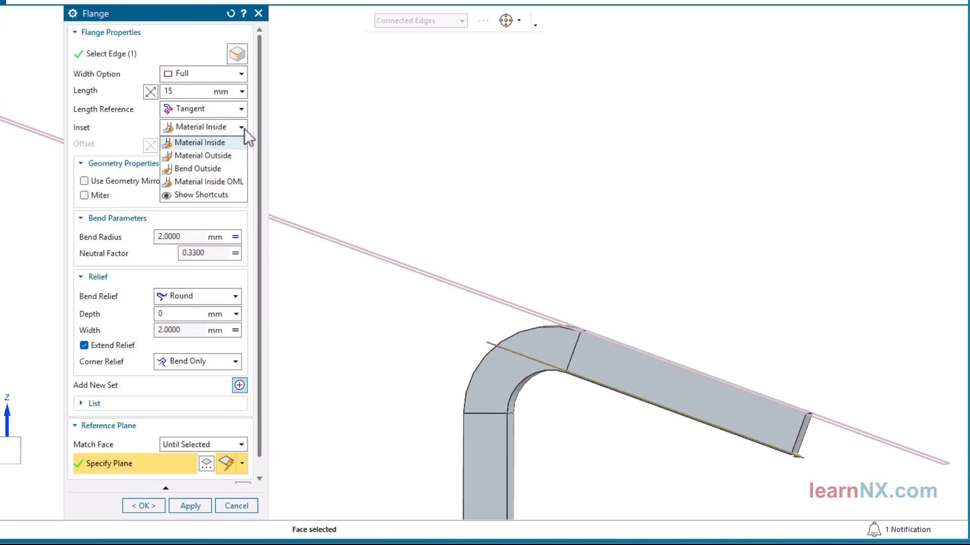
pyautogui.click(235, 180)
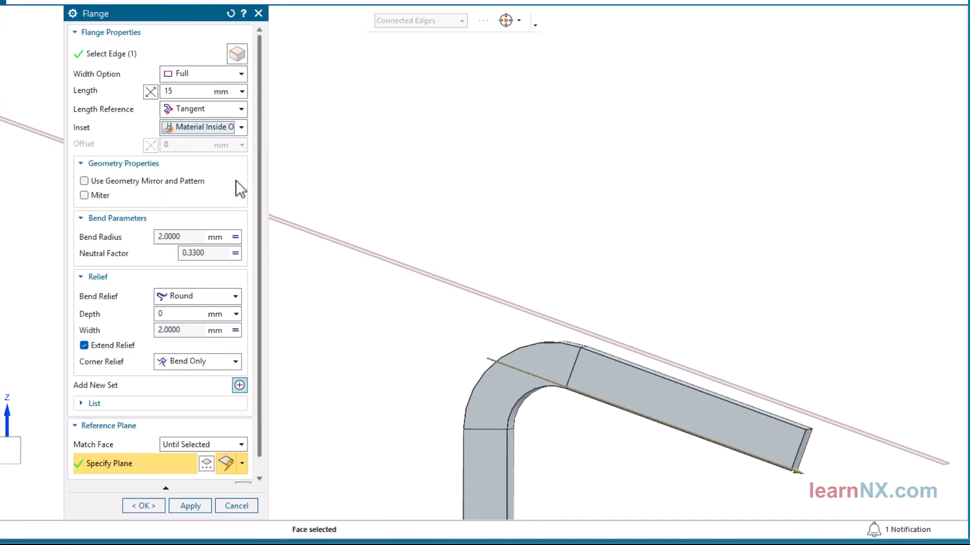
pyautogui.click(243, 128)
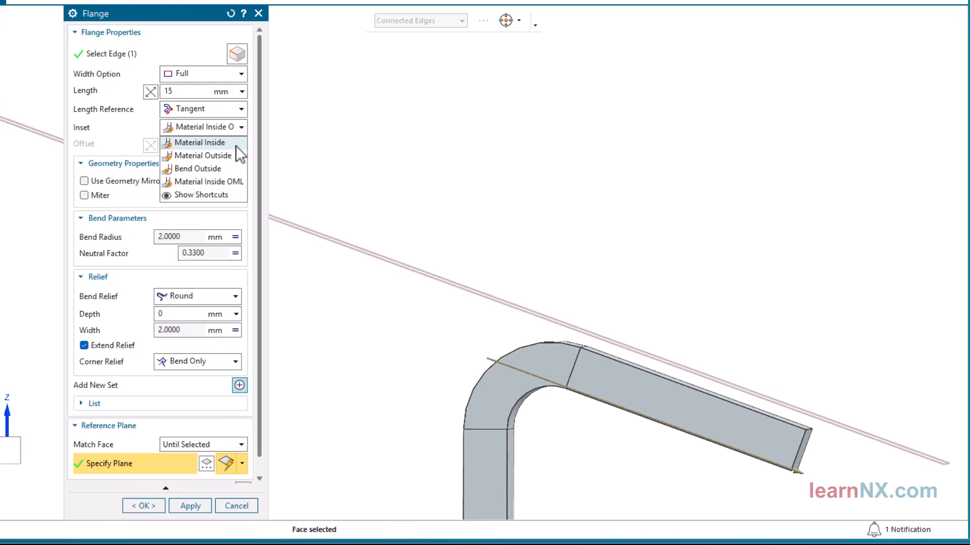
pyautogui.click(235, 144)
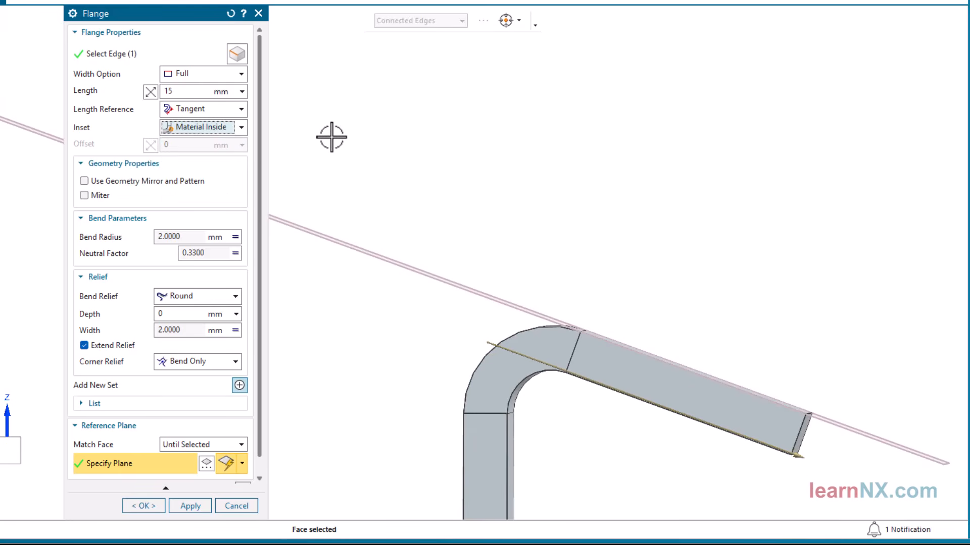
pyautogui.click(144, 506)
# Change the bend angle of the tall side's top flange to about 98° to test the matched flange.
pyautogui.scroll(-3, 409, 371)
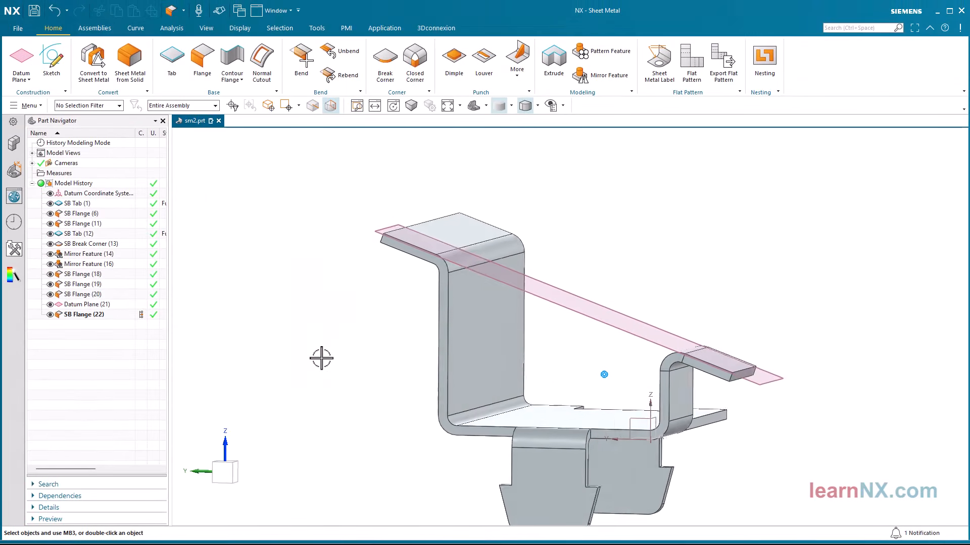
pyautogui.press('Home')
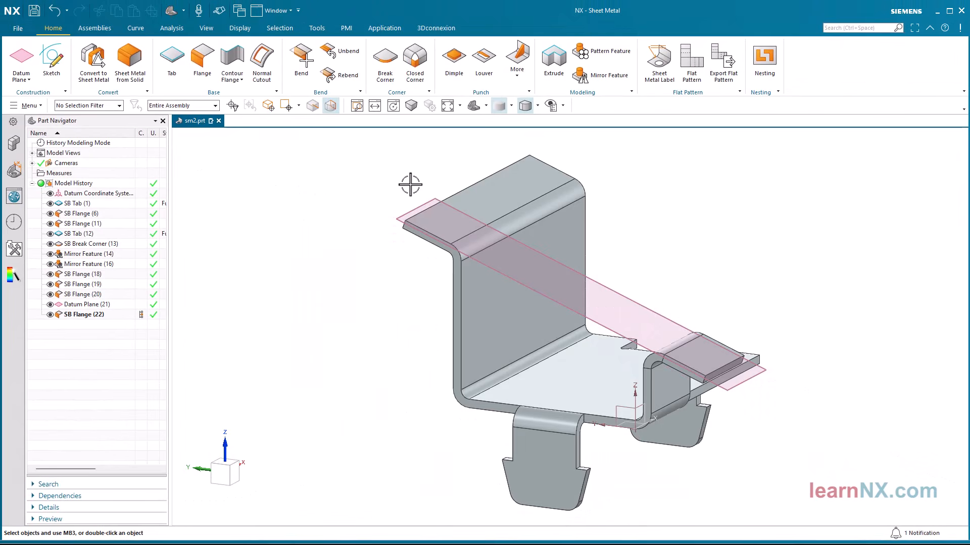
pyautogui.doubleClick(463, 200)
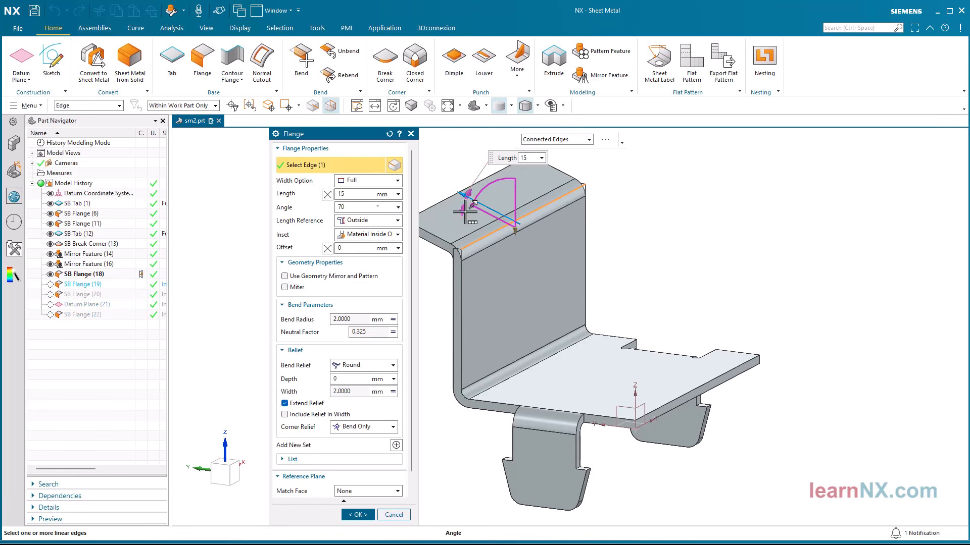
pyautogui.moveTo(470, 207); pyautogui.dragTo(440, 240)
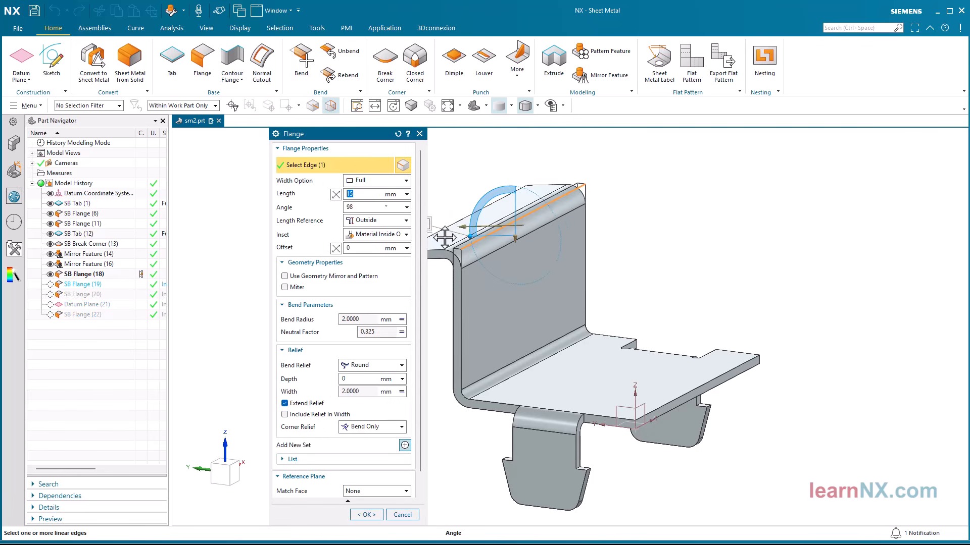
pyautogui.click(367, 514)
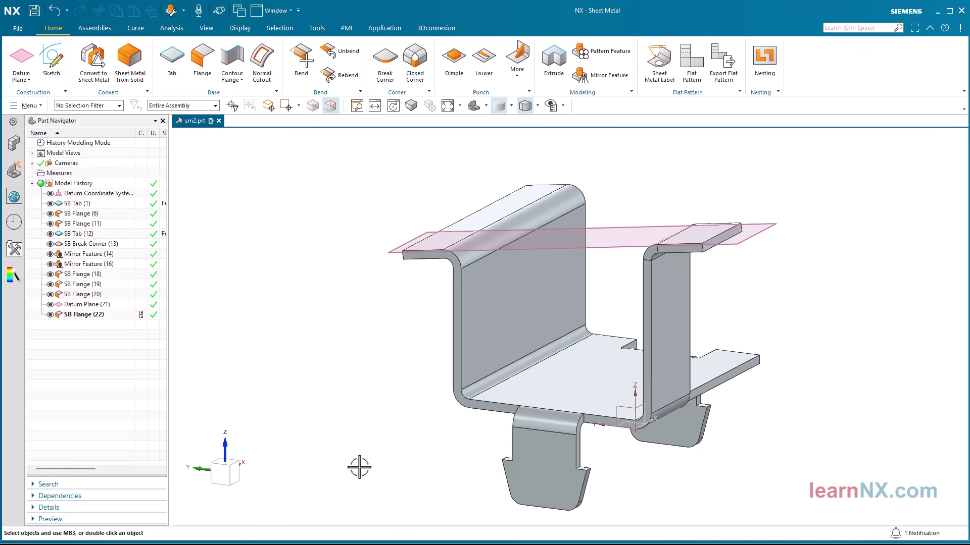
# Start an At End flange on the remaining free part of the base tab's long edge, from its outer corner.
pyautogui.doubleClick(239, 463)
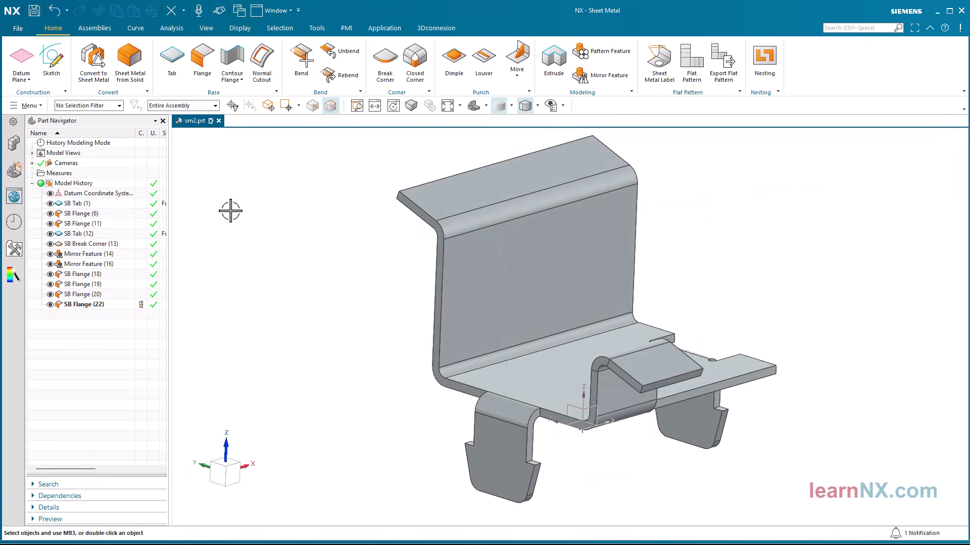
pyautogui.click(211, 69)
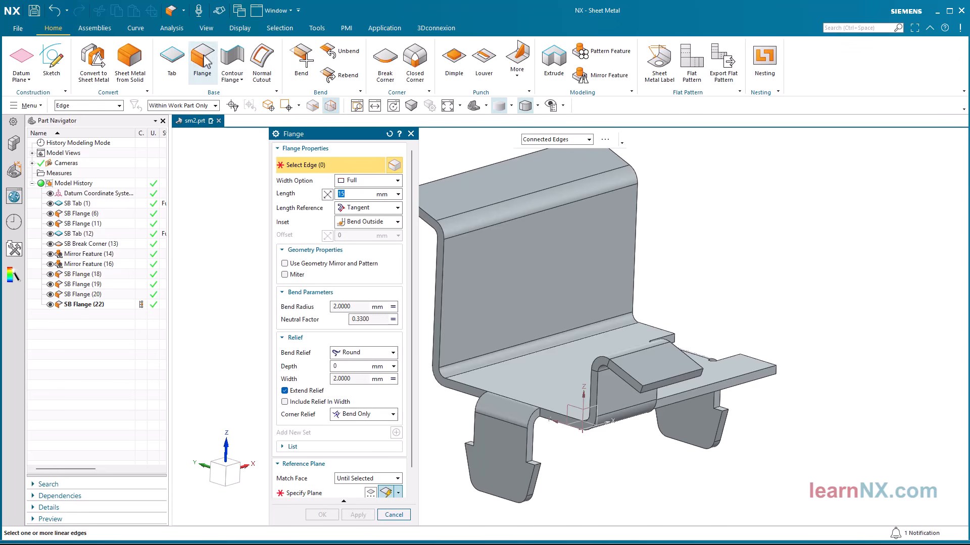
pyautogui.click(373, 180)
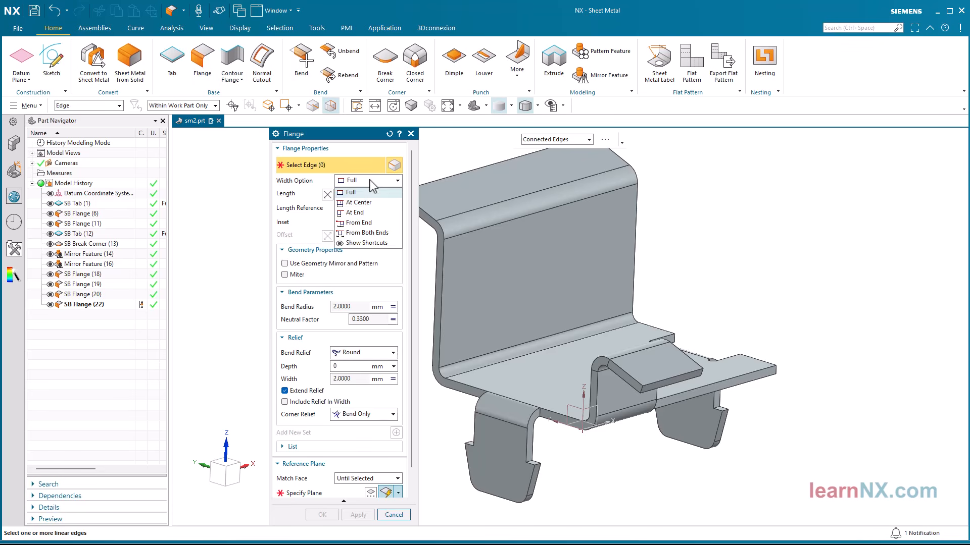
pyautogui.click(358, 209)
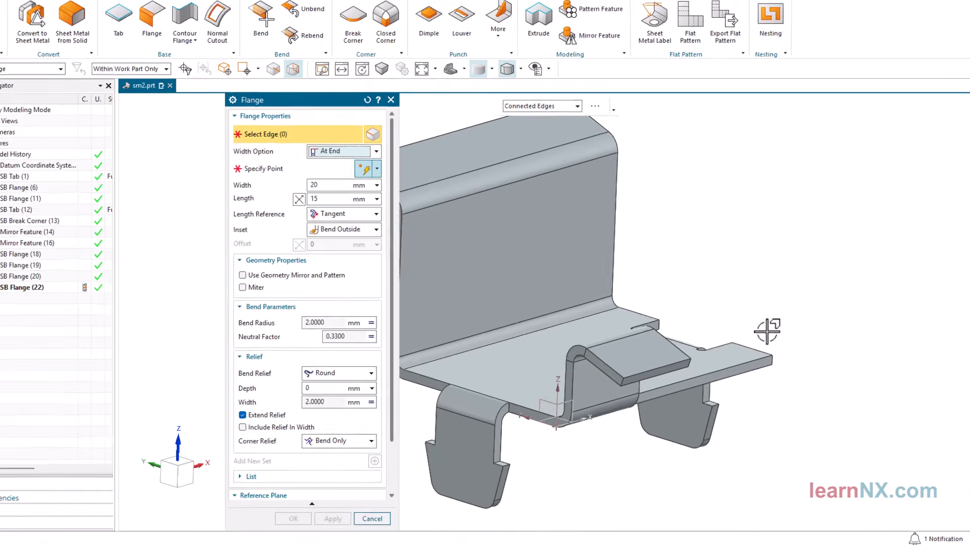
pyautogui.scroll(2, 757, 345)
pyautogui.click(698, 388)
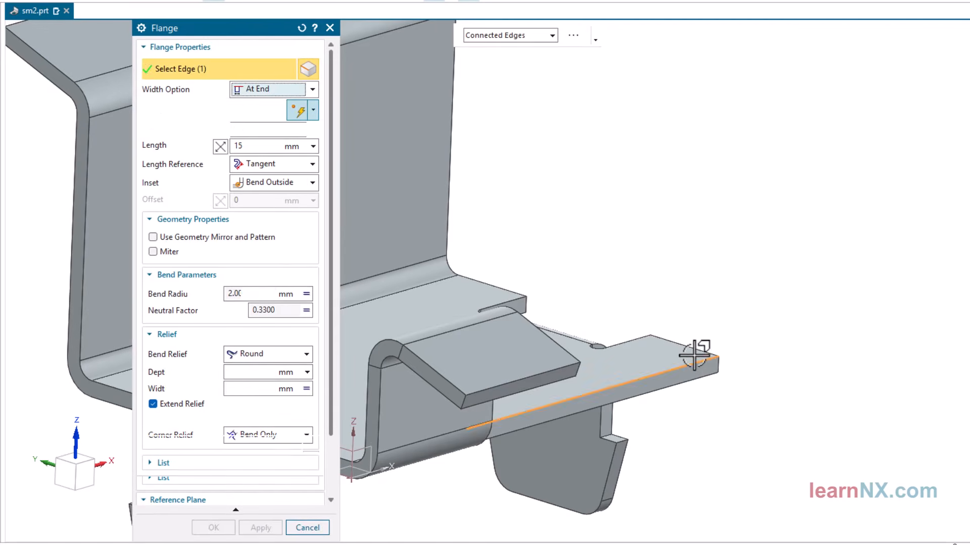
pyautogui.click(718, 355)
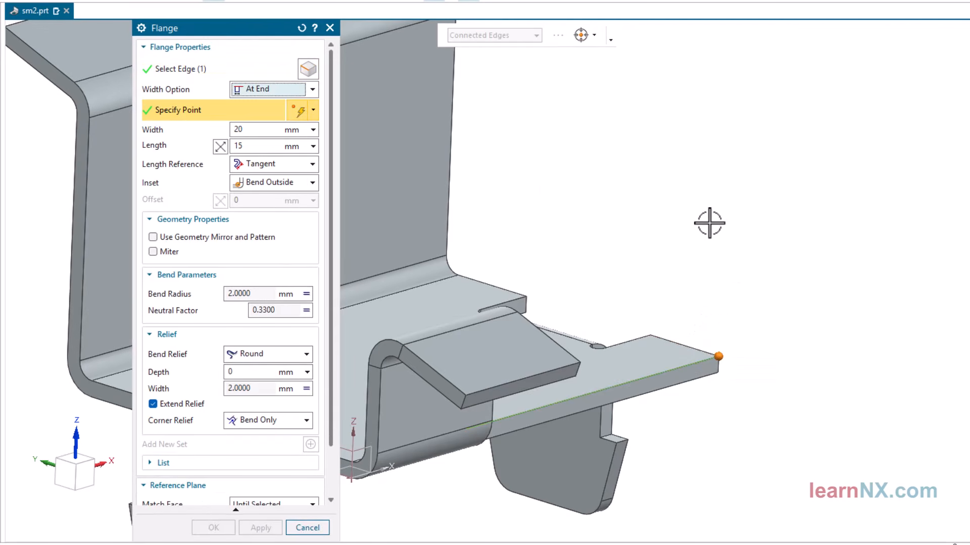
# Create the 20 mm wide flange with a length of 5 mm, Inside length reference and Match Face set to None.
pyautogui.click(253, 145)
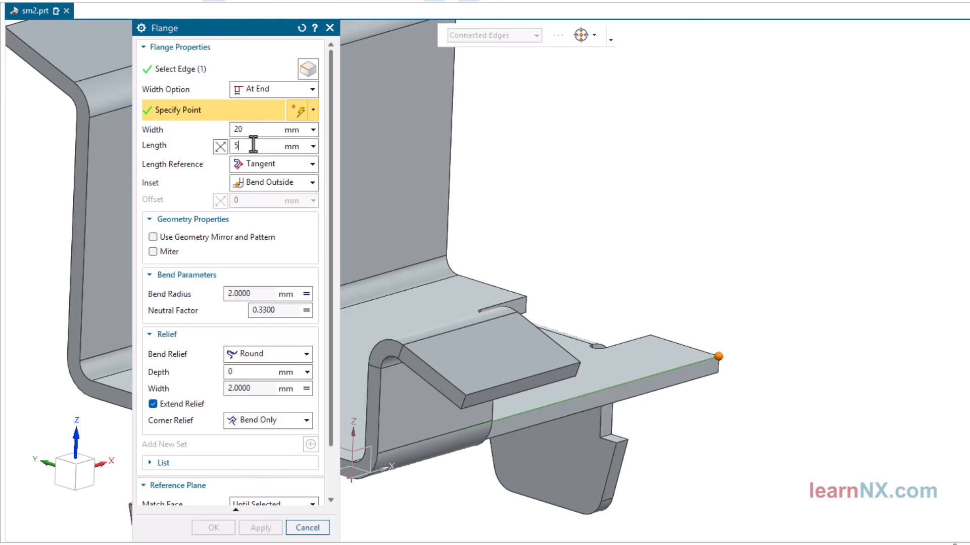
pyautogui.press('Return')
pyautogui.click(270, 165)
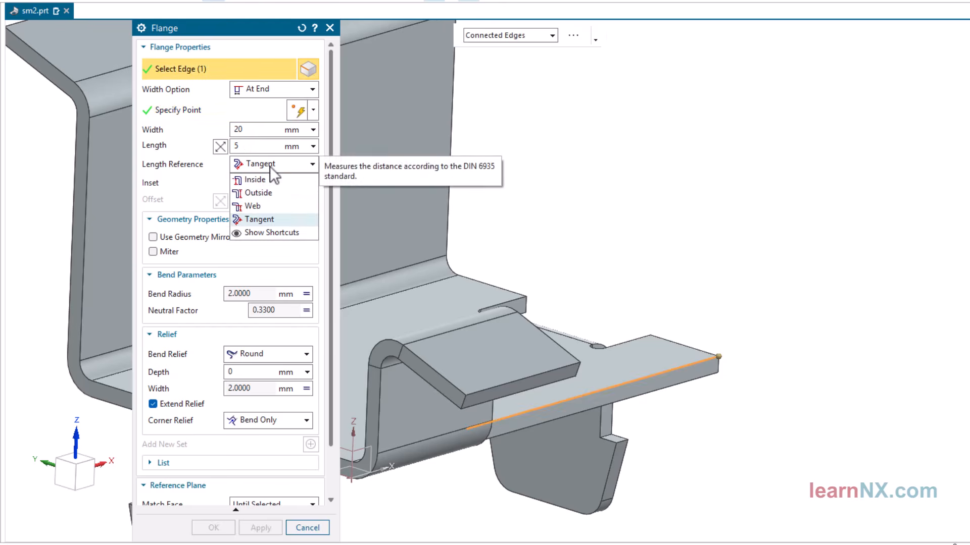
pyautogui.click(270, 179)
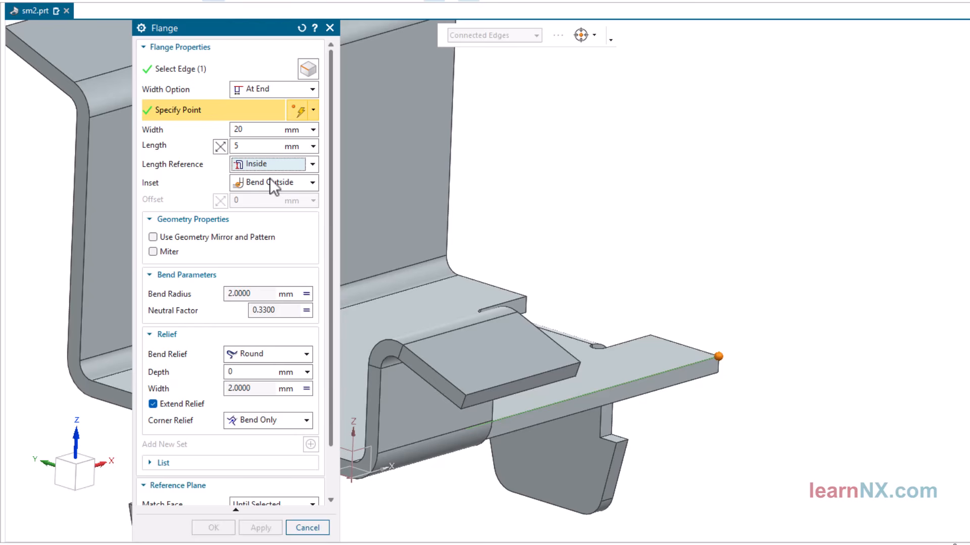
pyautogui.scroll(-3, 332, 226)
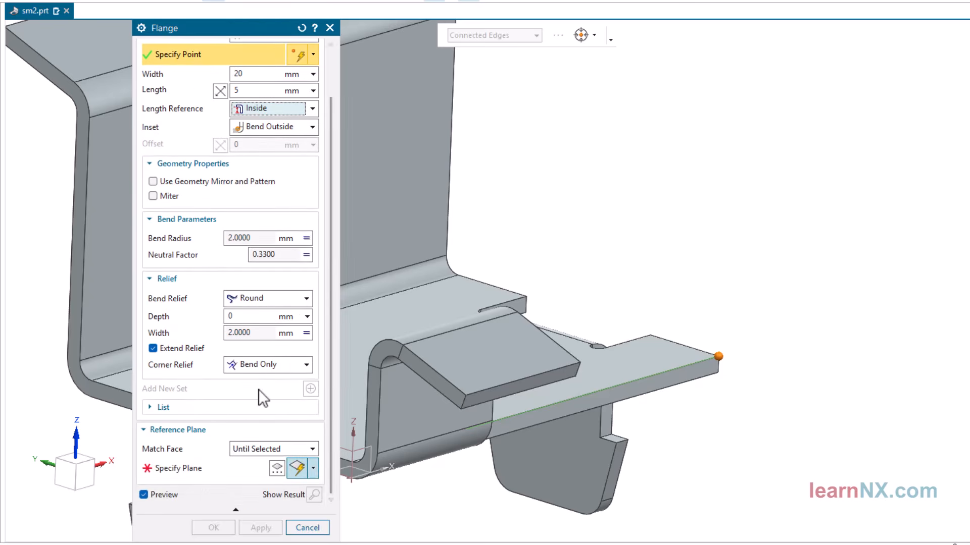
pyautogui.click(259, 448)
pyautogui.click(251, 460)
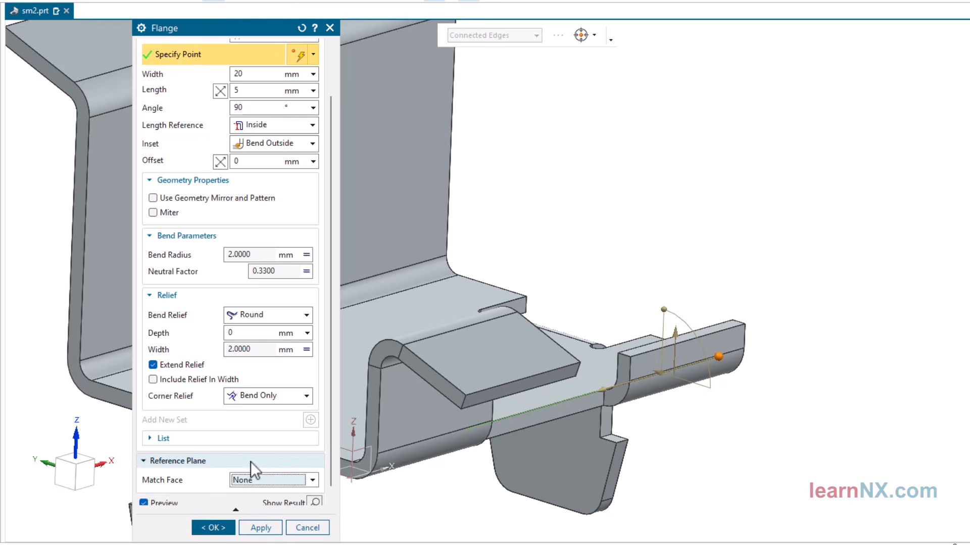
pyautogui.click(260, 528)
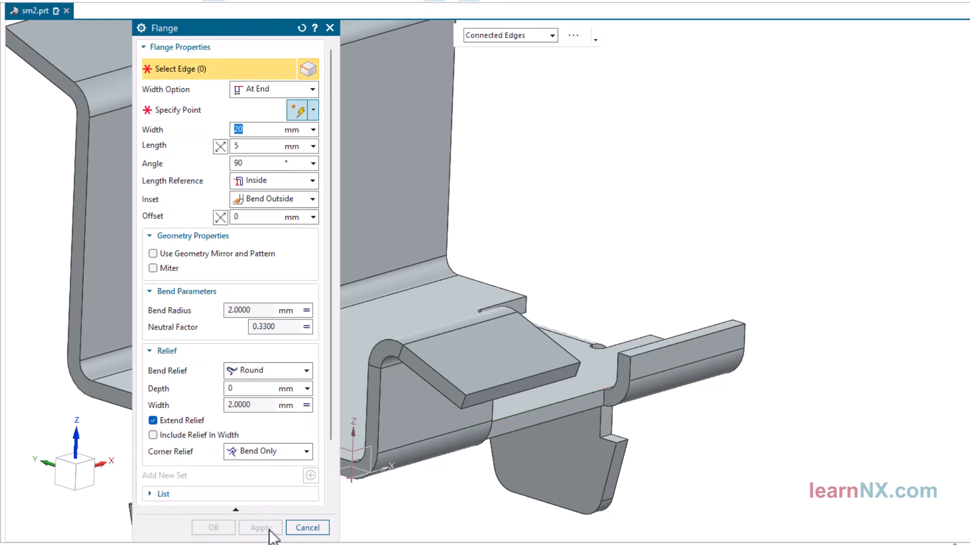
# Start a Full-width flange on the upper edge of the 20 mm wide flange and set its length to 15 mm.
pyautogui.click(274, 90)
pyautogui.click(272, 102)
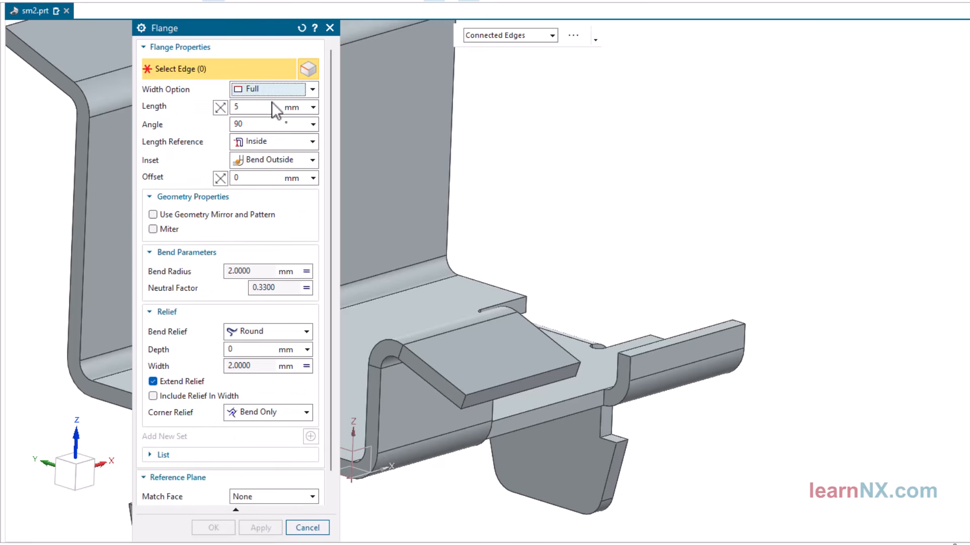
pyautogui.click(717, 331)
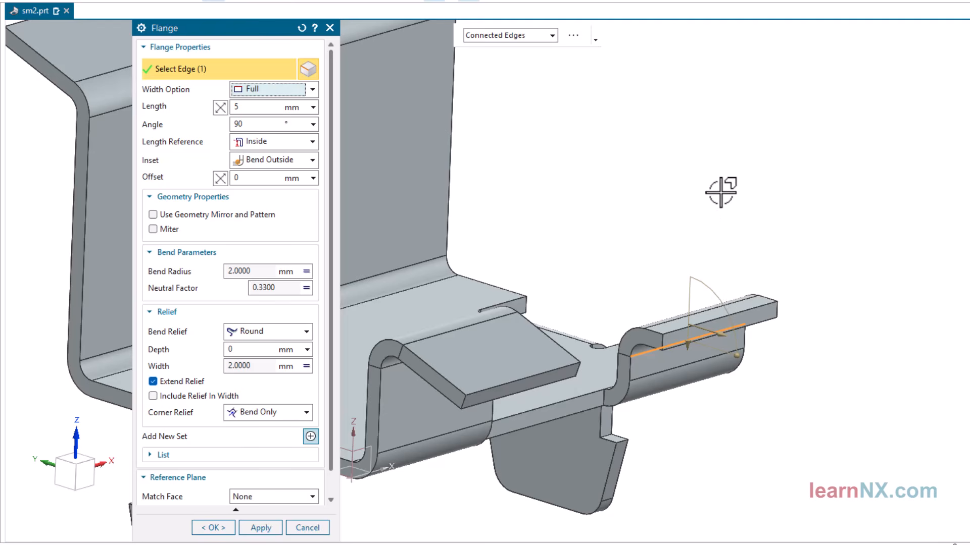
pyautogui.click(250, 106)
pyautogui.write('1')
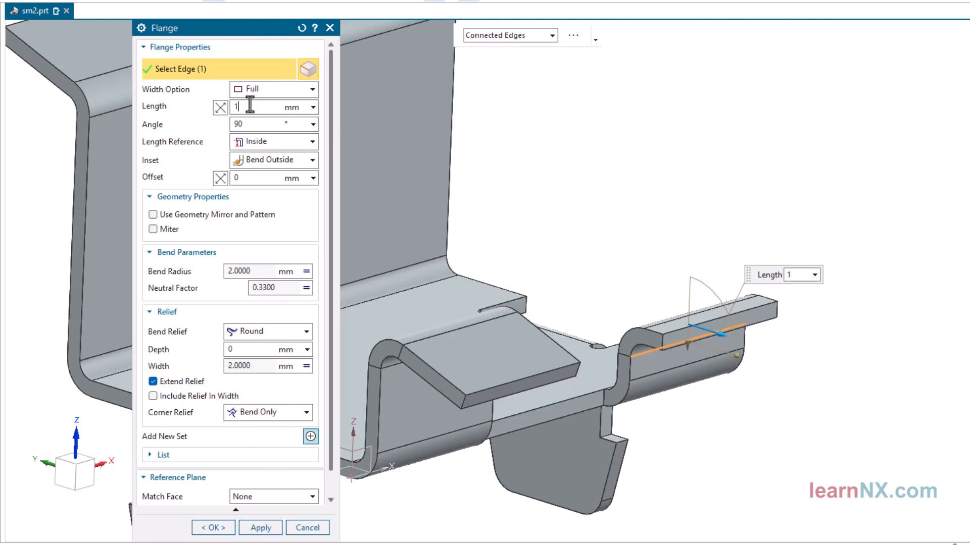
pyautogui.write('5')
pyautogui.press('Return')
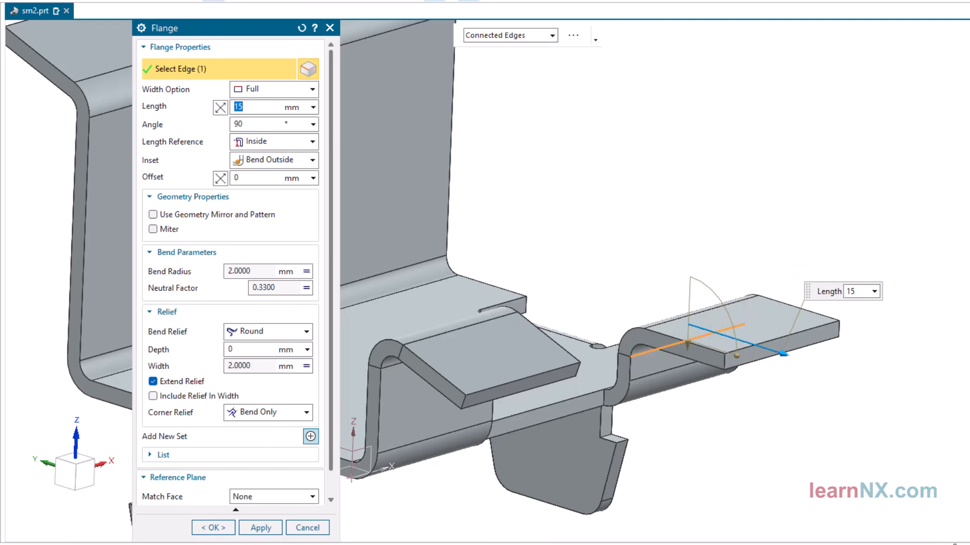
# Set the new flange's length reference to Tangent and its inset to Material Inside.
pyautogui.click(270, 143)
pyautogui.click(264, 195)
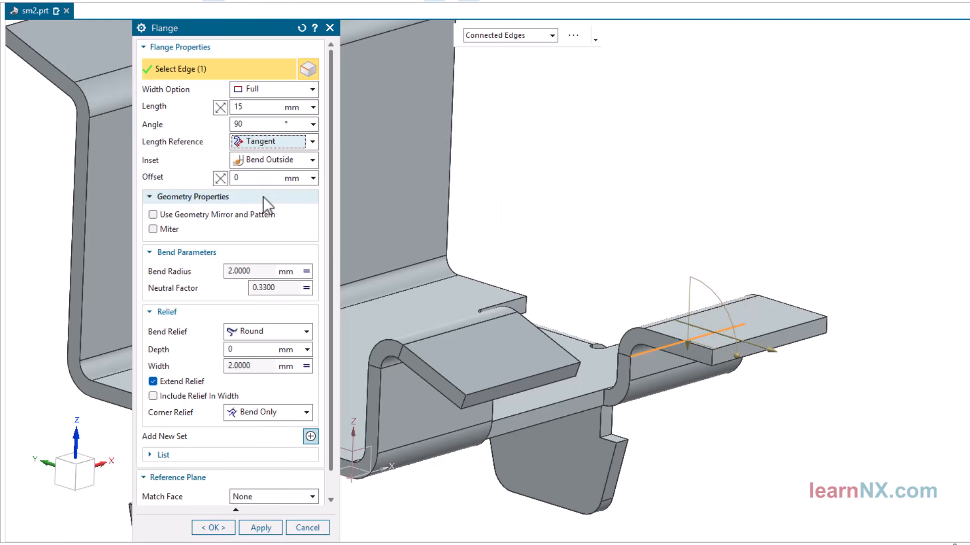
pyautogui.click(274, 160)
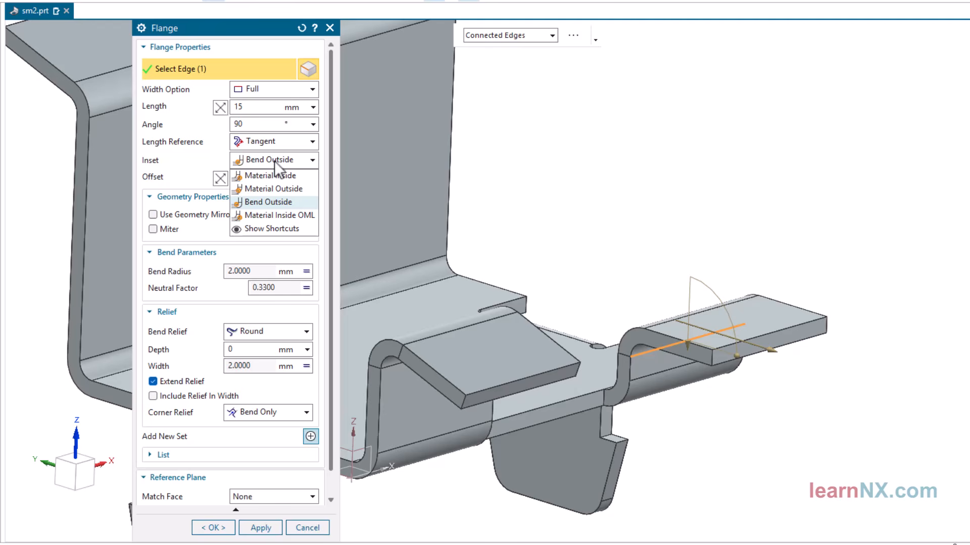
pyautogui.click(272, 174)
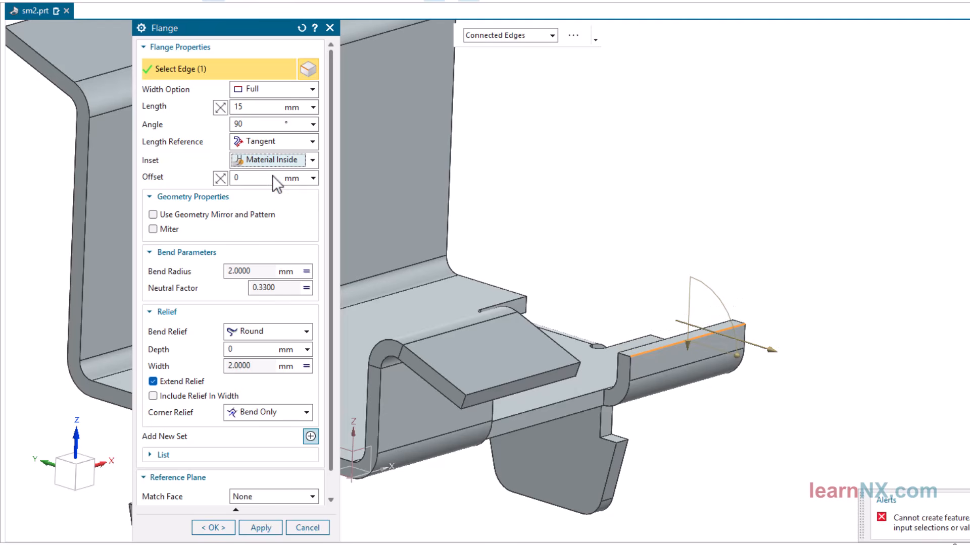
# Match the flange Until Selected to a plane 5 mm from the tall side's top flange face and create it.
pyautogui.click(278, 495)
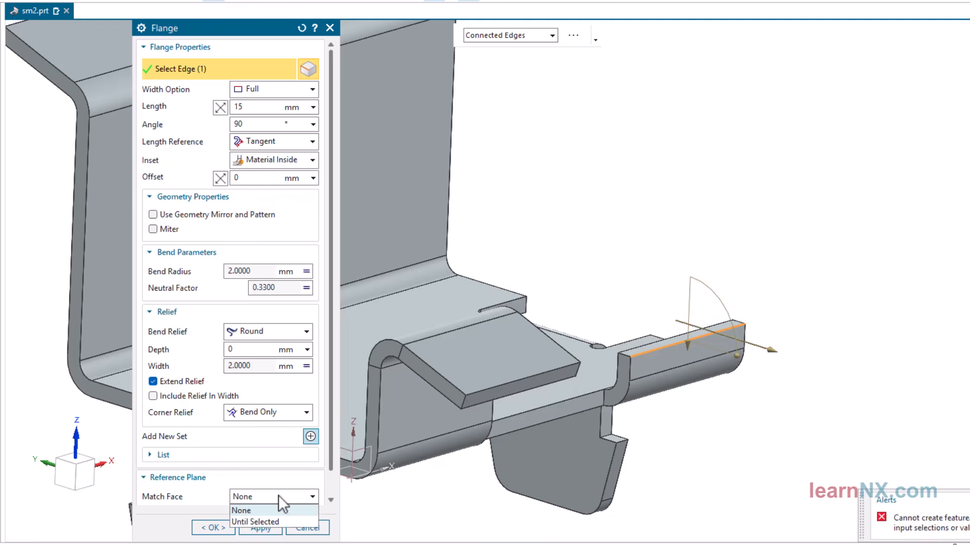
pyautogui.click(271, 521)
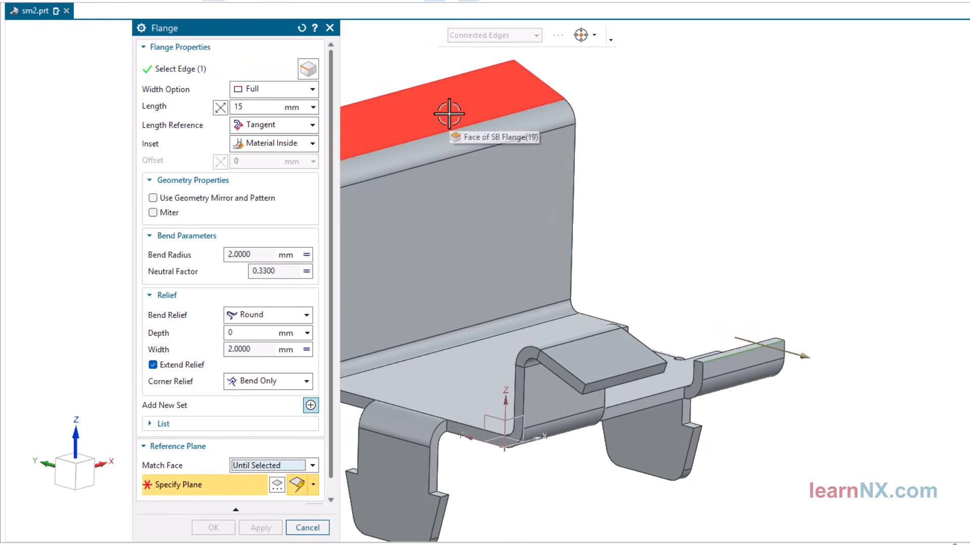
pyautogui.click(449, 114)
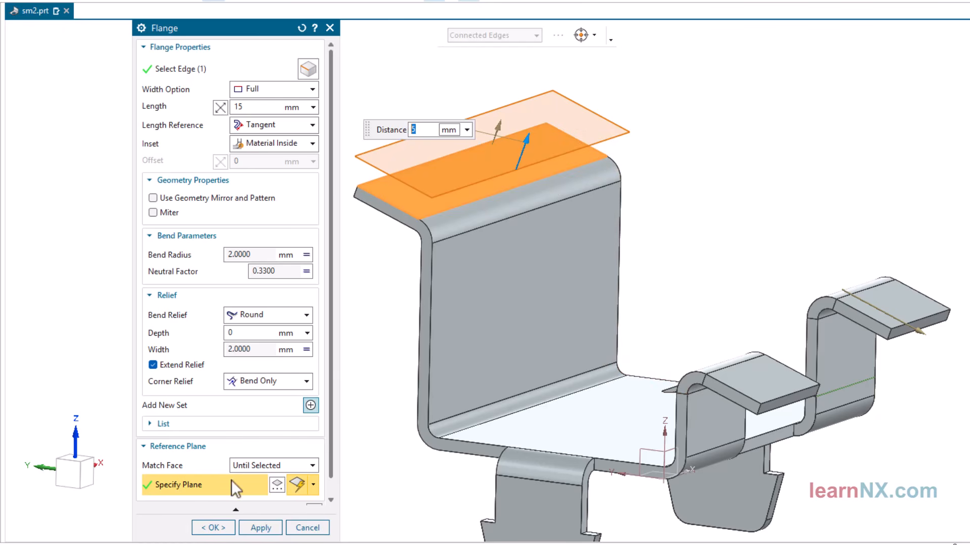
pyautogui.click(213, 528)
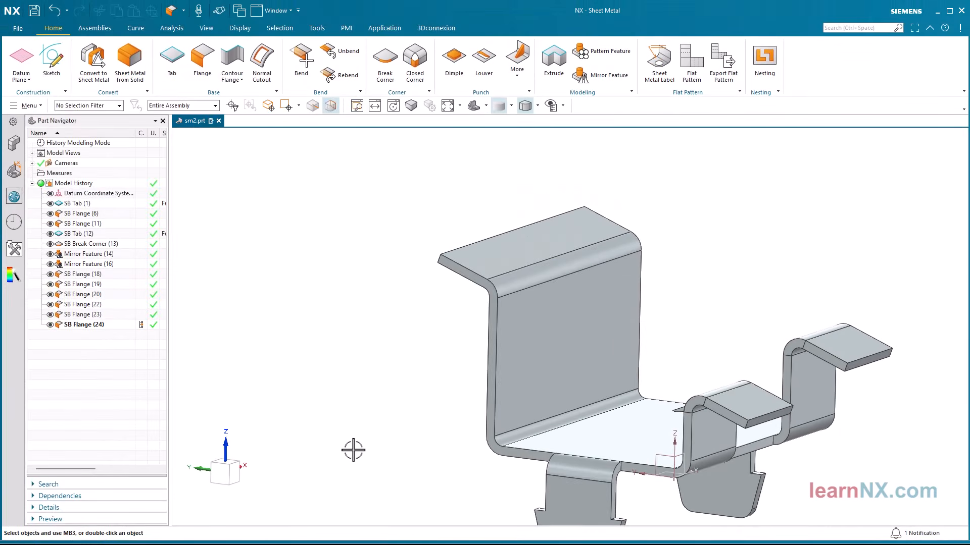
pyautogui.hotkey('ctrl', 'f')
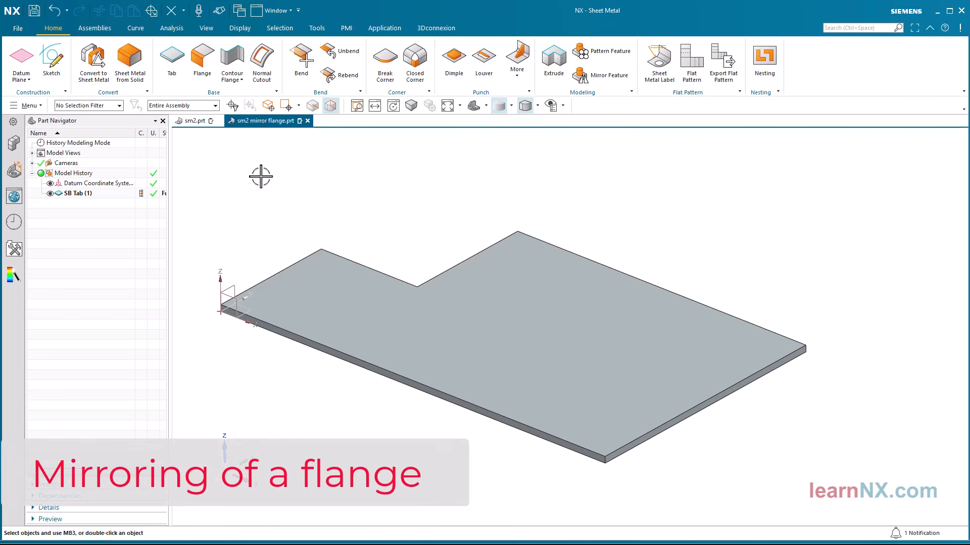
# In sm2 mirror flange, create a centred 50 mm wide, 50 mm long, 91° flange on the tab's stepped-side long edge with Use Geometry Mirror and Pattern.
pyautogui.click(202, 53)
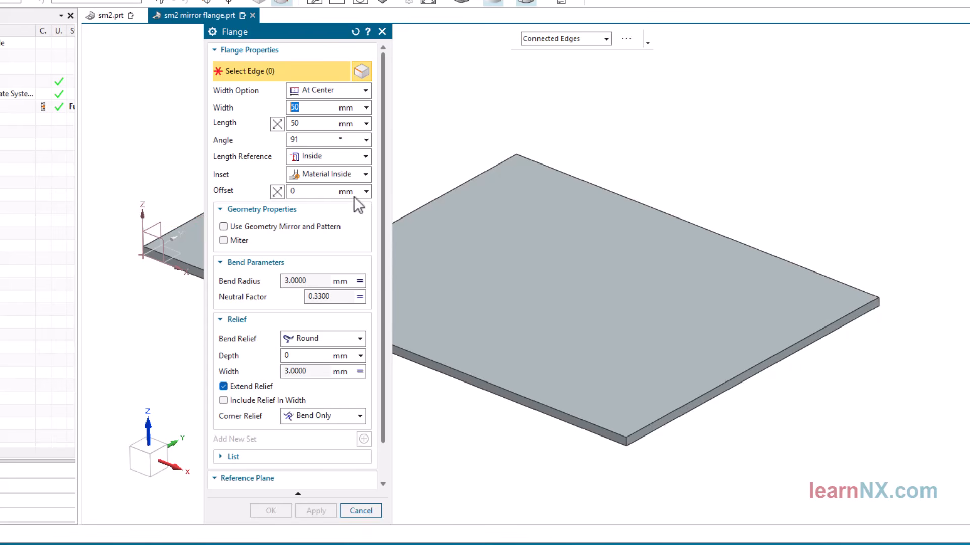
pyautogui.click(223, 227)
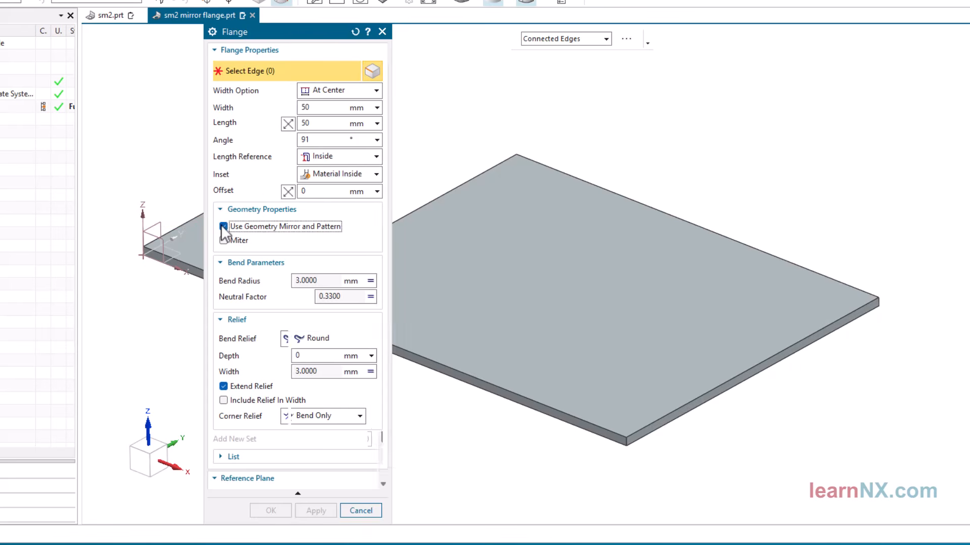
pyautogui.click(644, 203)
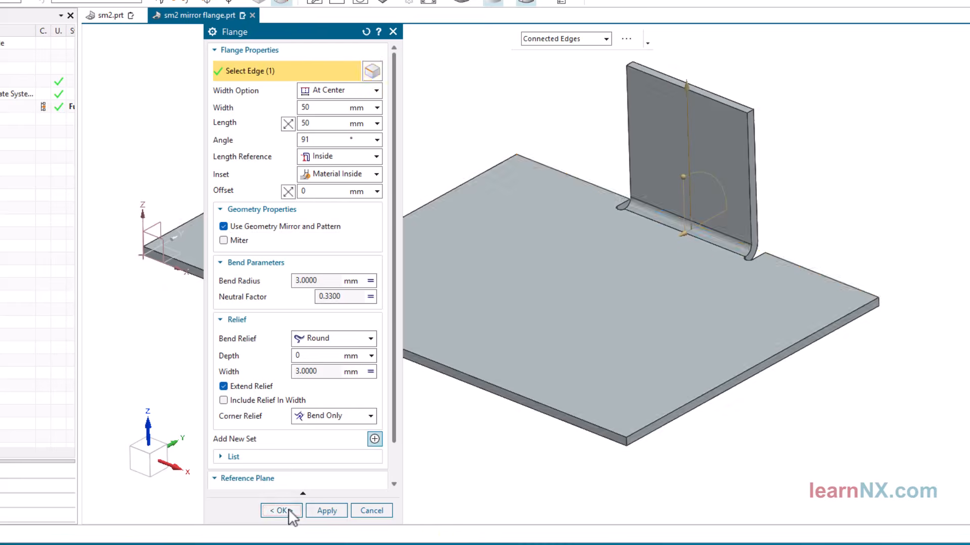
pyautogui.click(290, 510)
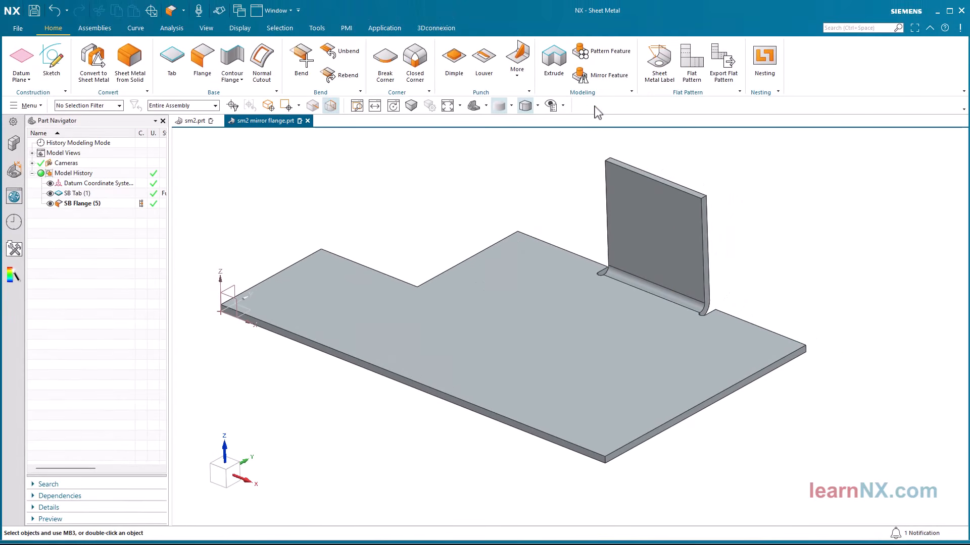
# Mirror the flange feature about the mid-plane between the tab's two opposite long side faces.
pyautogui.click(610, 76)
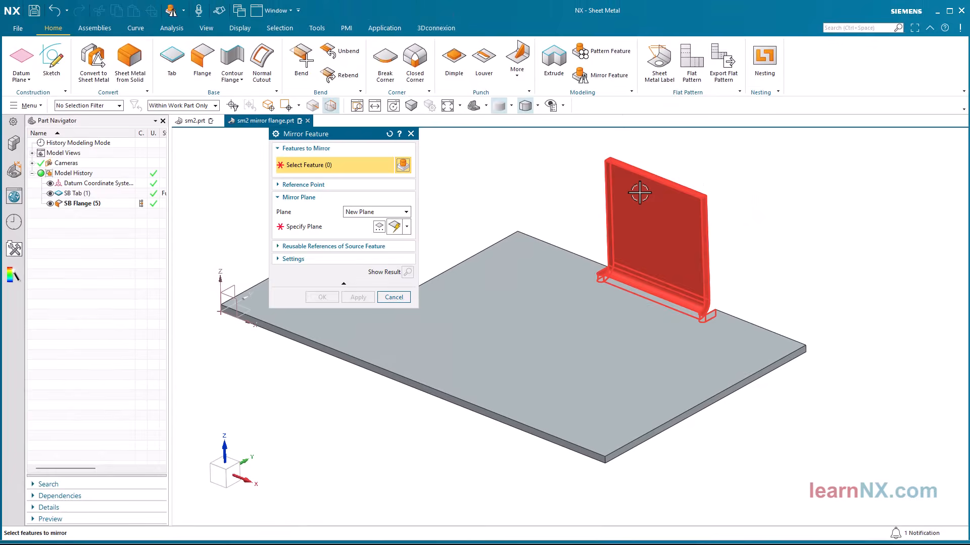
pyautogui.click(612, 190)
pyautogui.middleClick(657, 237)
pyautogui.scroll(2, 423, 393)
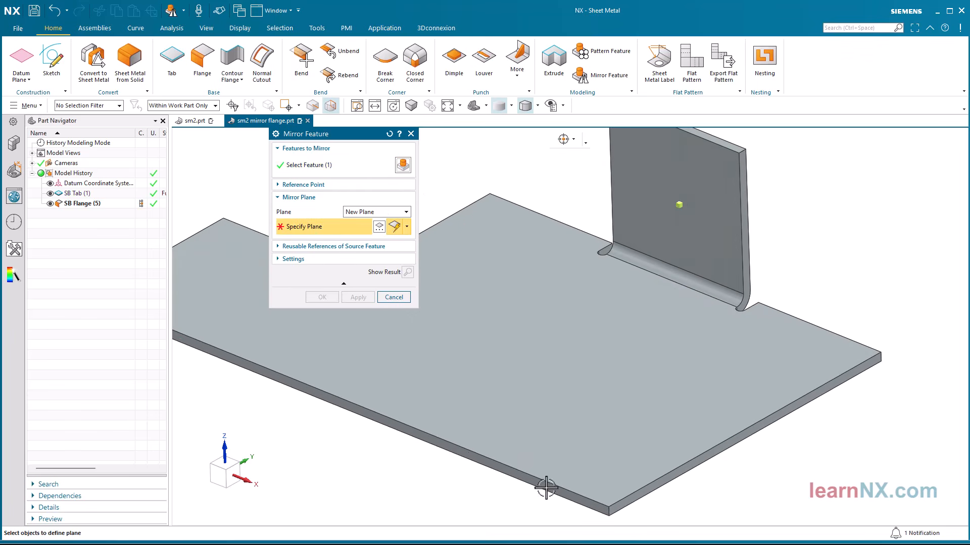
pyautogui.click(546, 487)
pyautogui.moveTo(671, 466); pyautogui.dragTo(571, 461, button='middle')
pyautogui.click(531, 474)
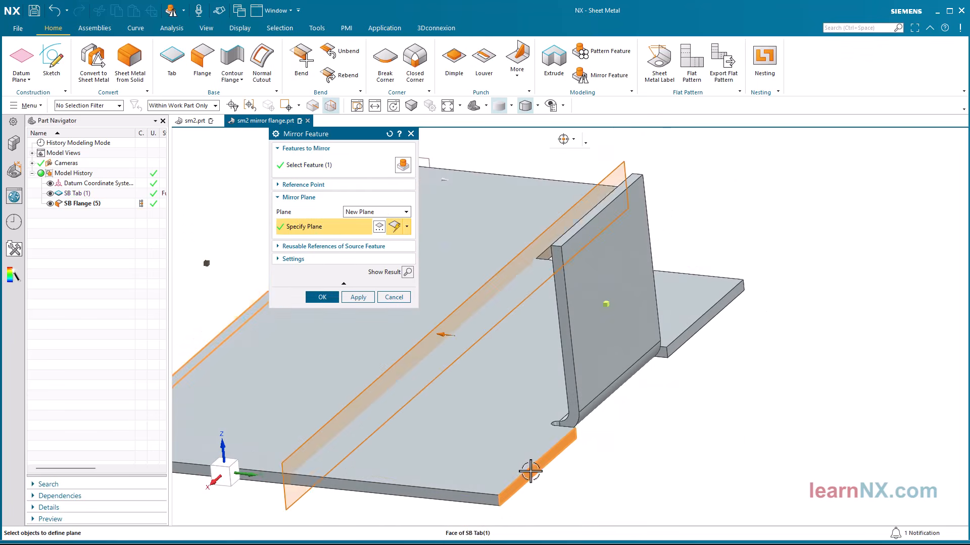
pyautogui.click(322, 298)
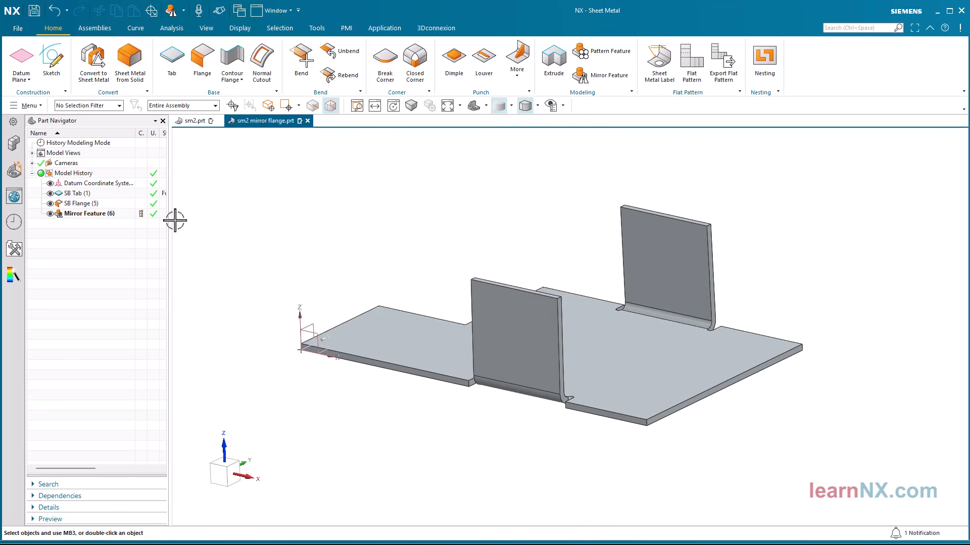
# Turn off Use Geometry Mirror and Pattern for the original flange so the mirrored feature recalculates.
pyautogui.doubleClick(77, 204)
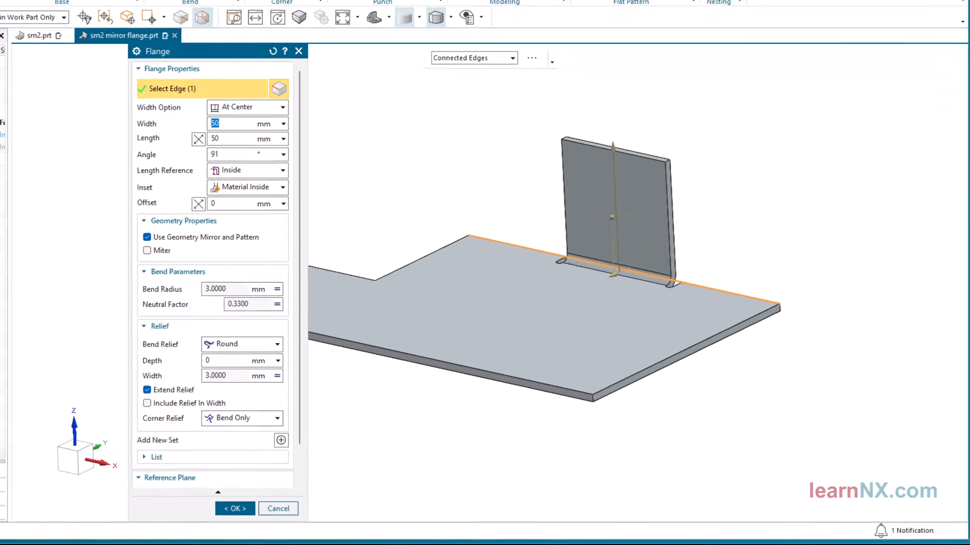
pyautogui.click(147, 236)
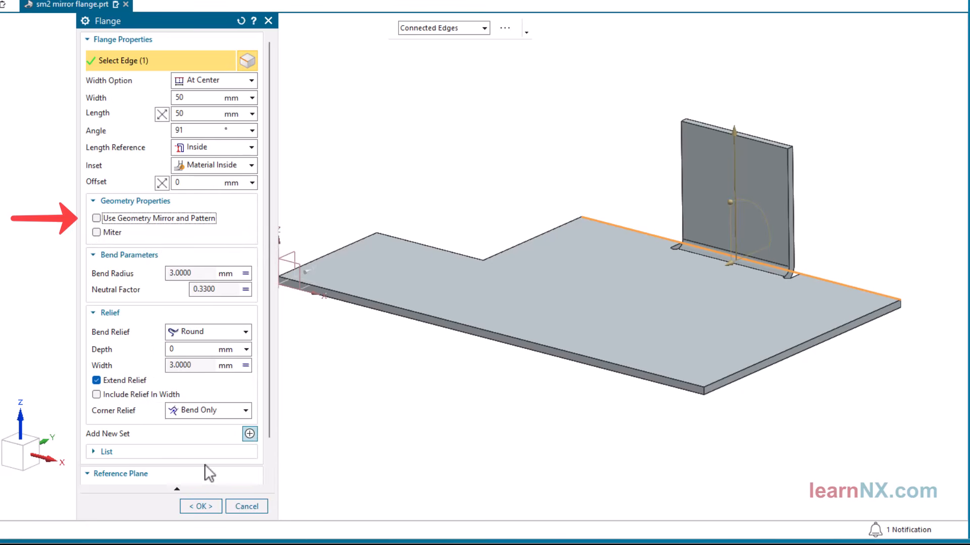
pyautogui.click(205, 504)
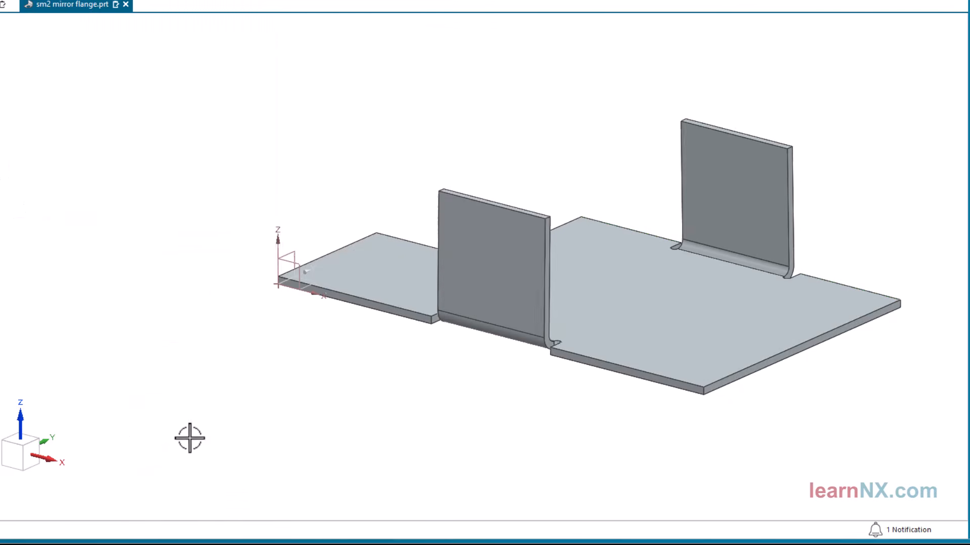
pyautogui.moveTo(188, 440); pyautogui.dragTo(249, 504, button='middle')
pyautogui.hotkey('ctrl', 'alt', 't')
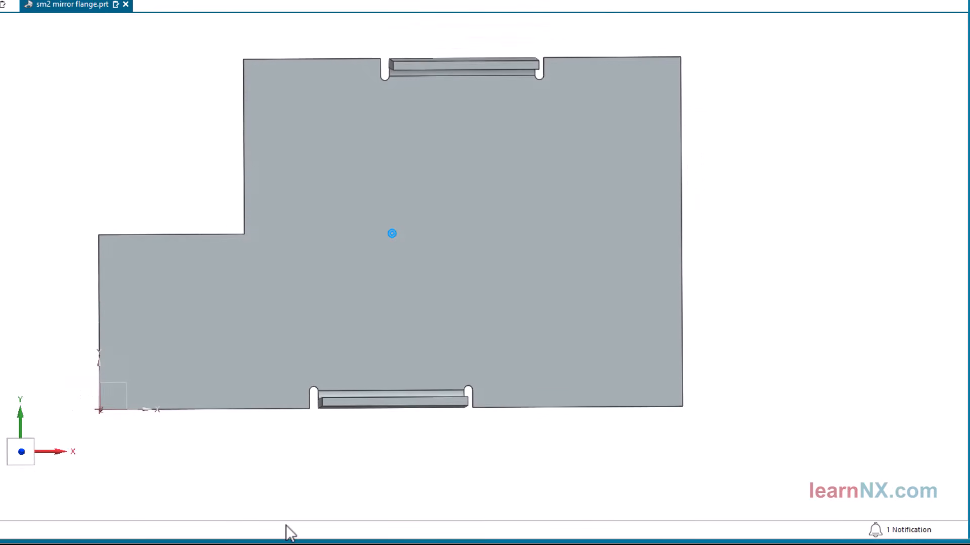